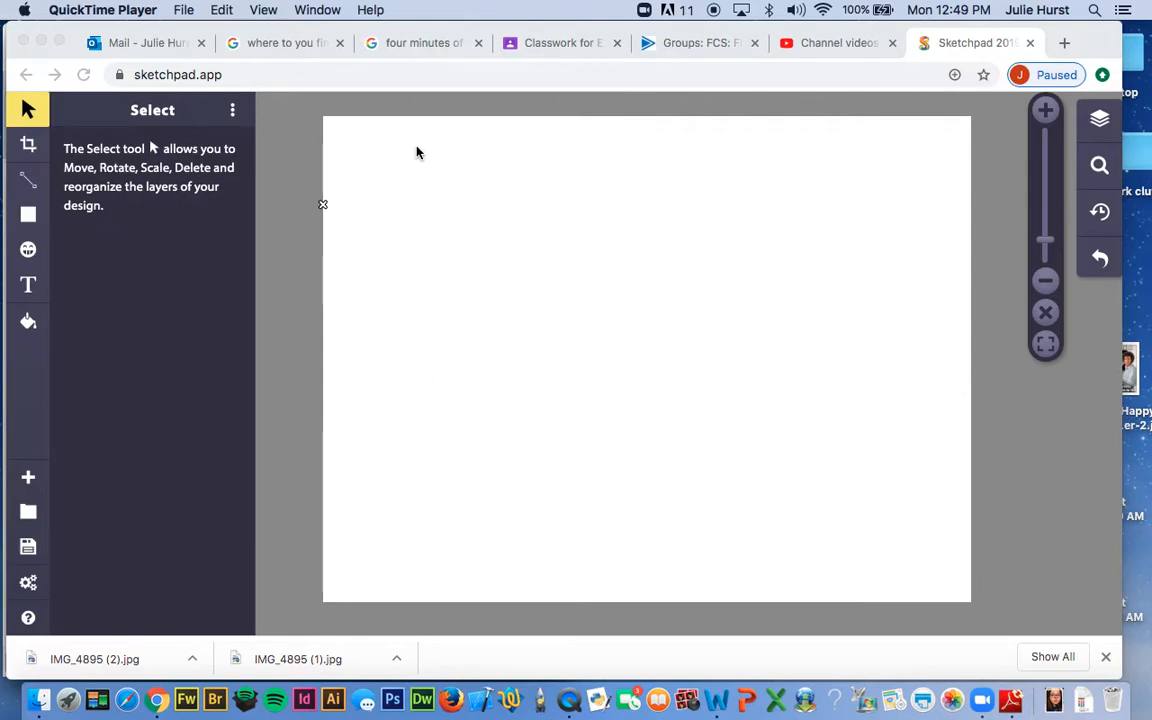
# Switch to Outlook and download the photo IMG_4895.jpg attached to the message without a subject.
pyautogui.click(140, 43)
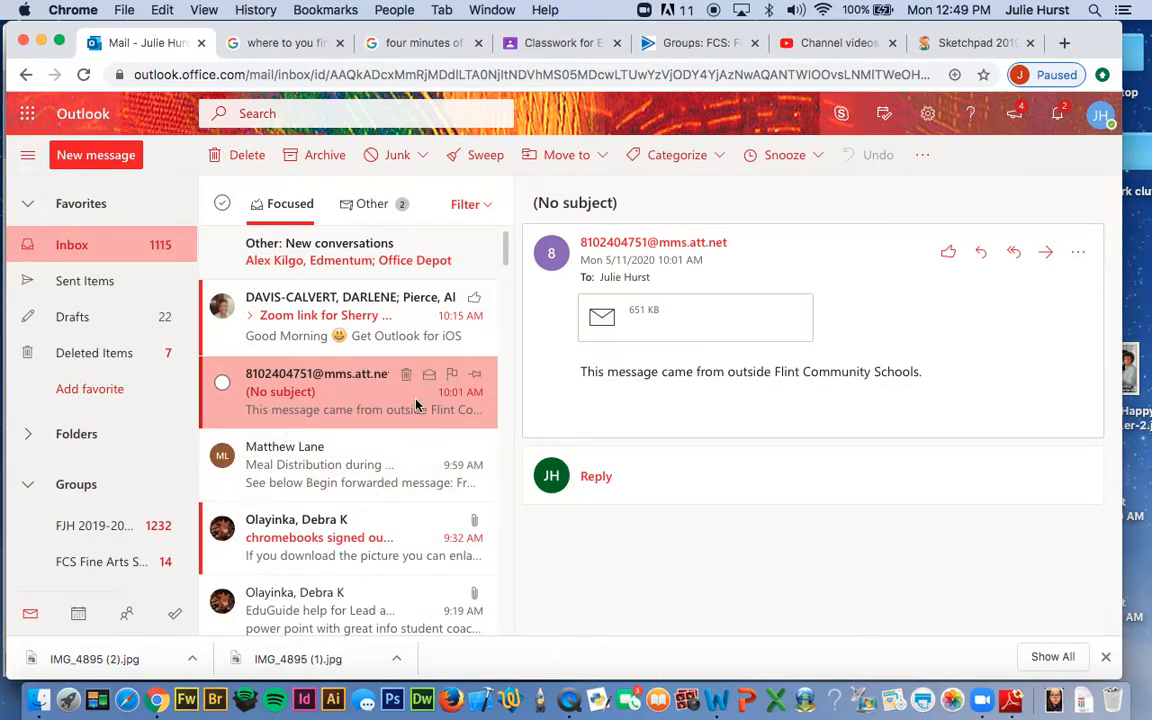
pyautogui.click(713, 328)
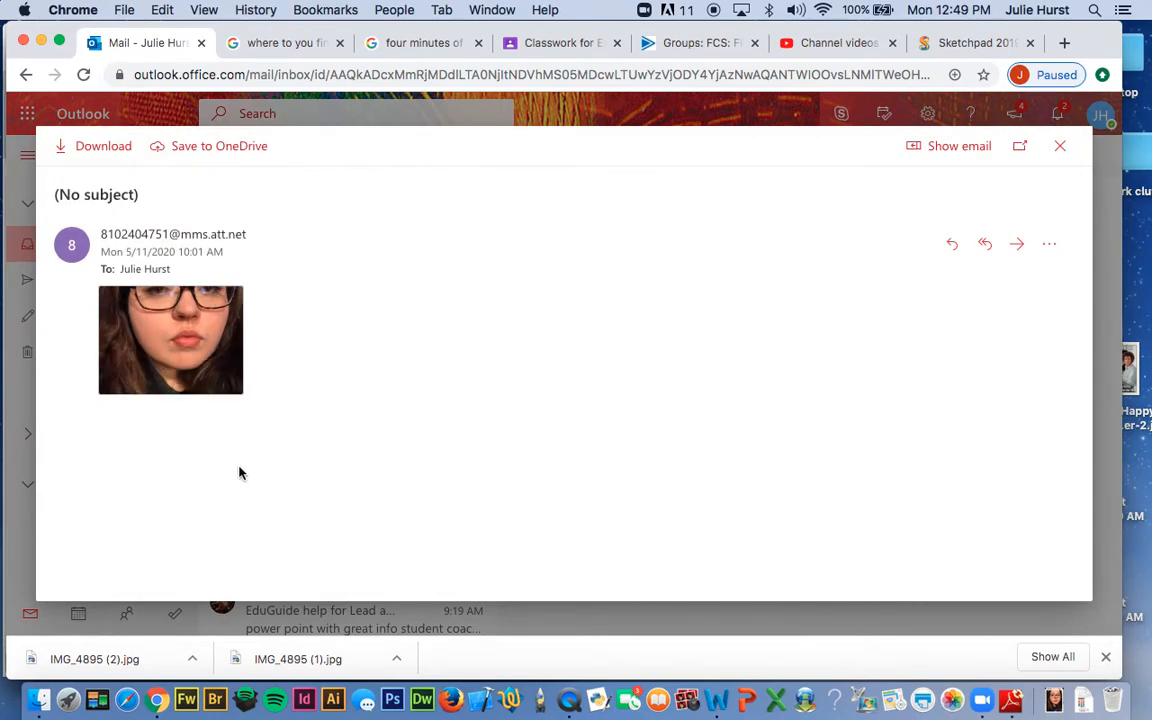
pyautogui.moveTo(224, 361)
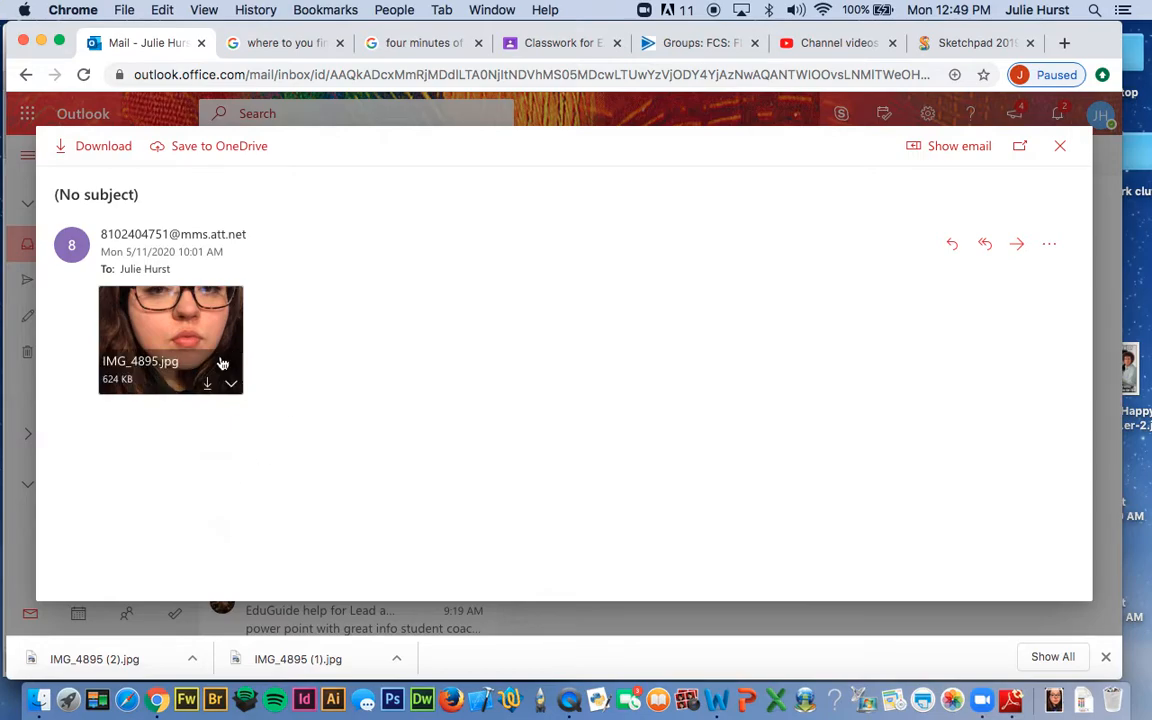
pyautogui.click(209, 390)
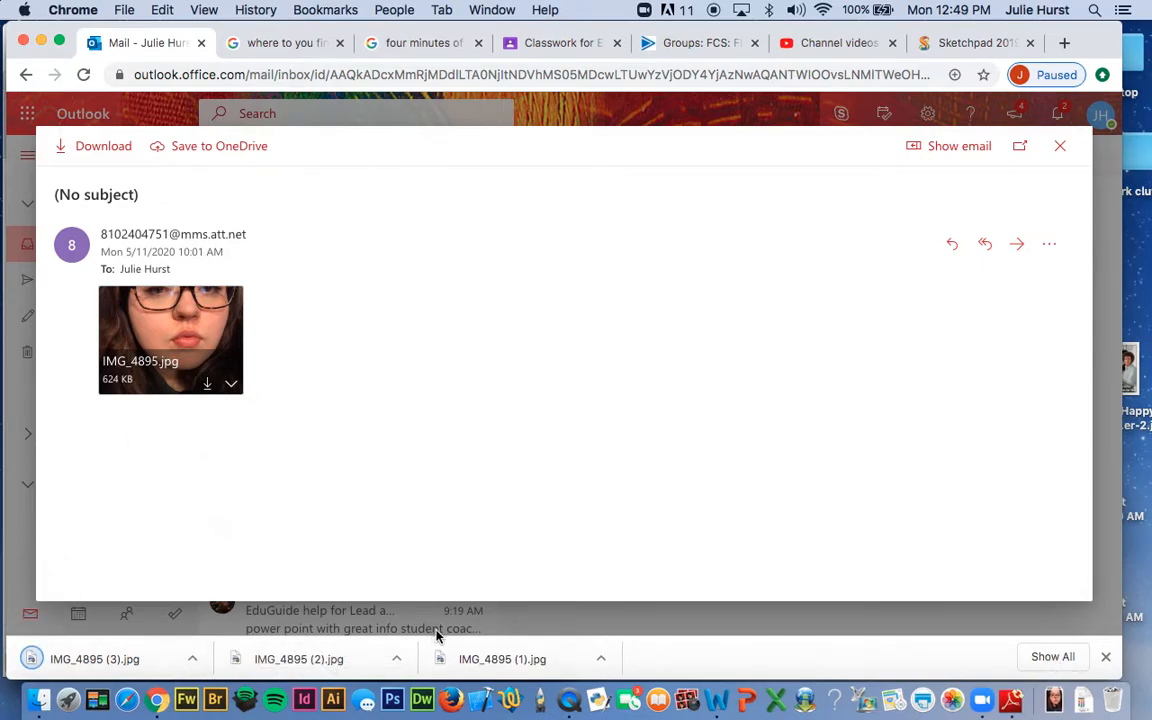
# Return to Sketchpad and load IMG_4895 (1).jpg from the Downloads folder onto the canvas as clipart.
pyautogui.click(968, 45)
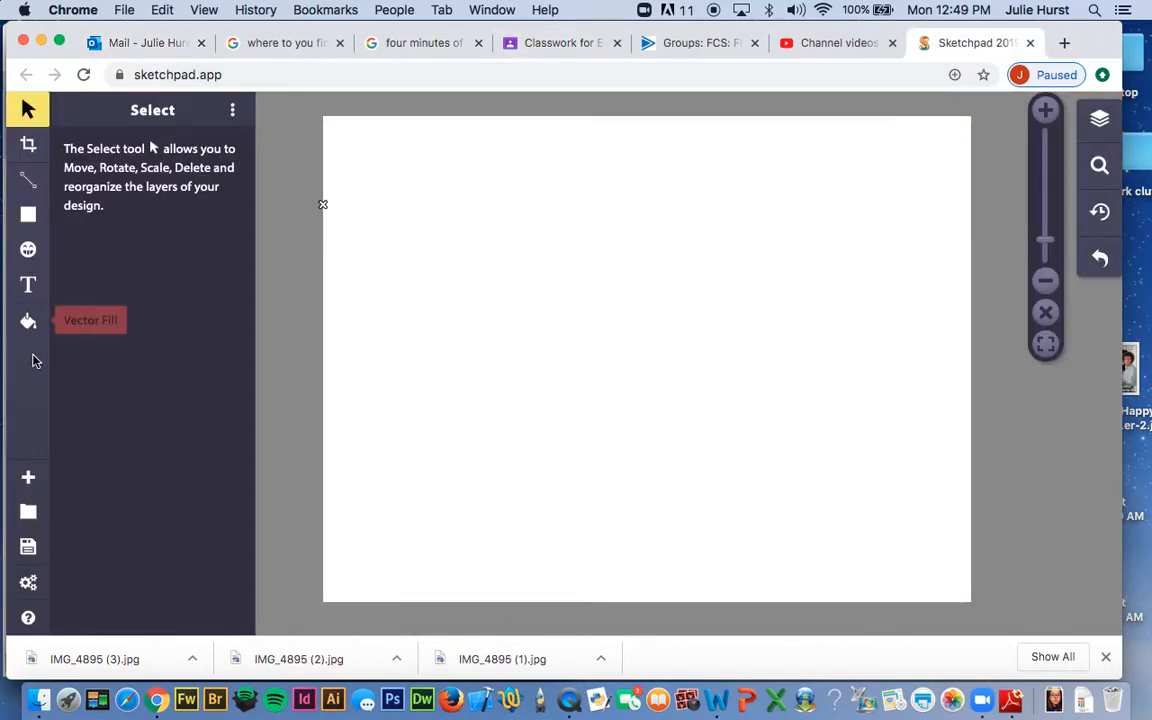
pyautogui.click(28, 252)
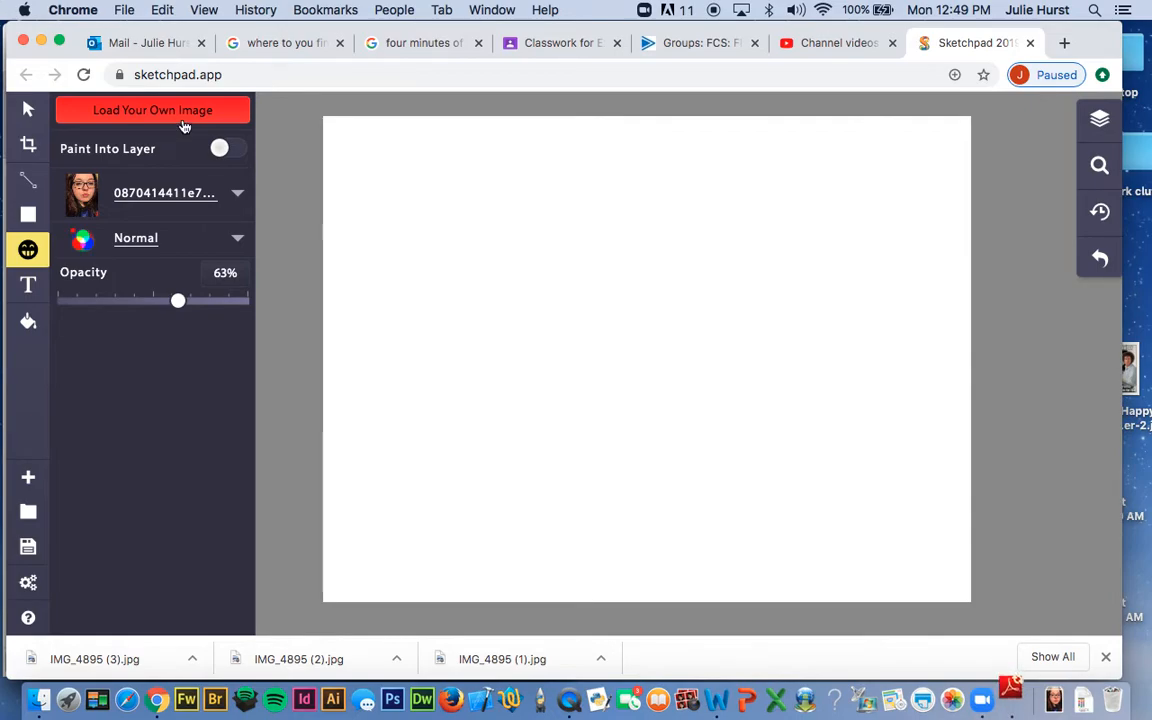
pyautogui.click(183, 114)
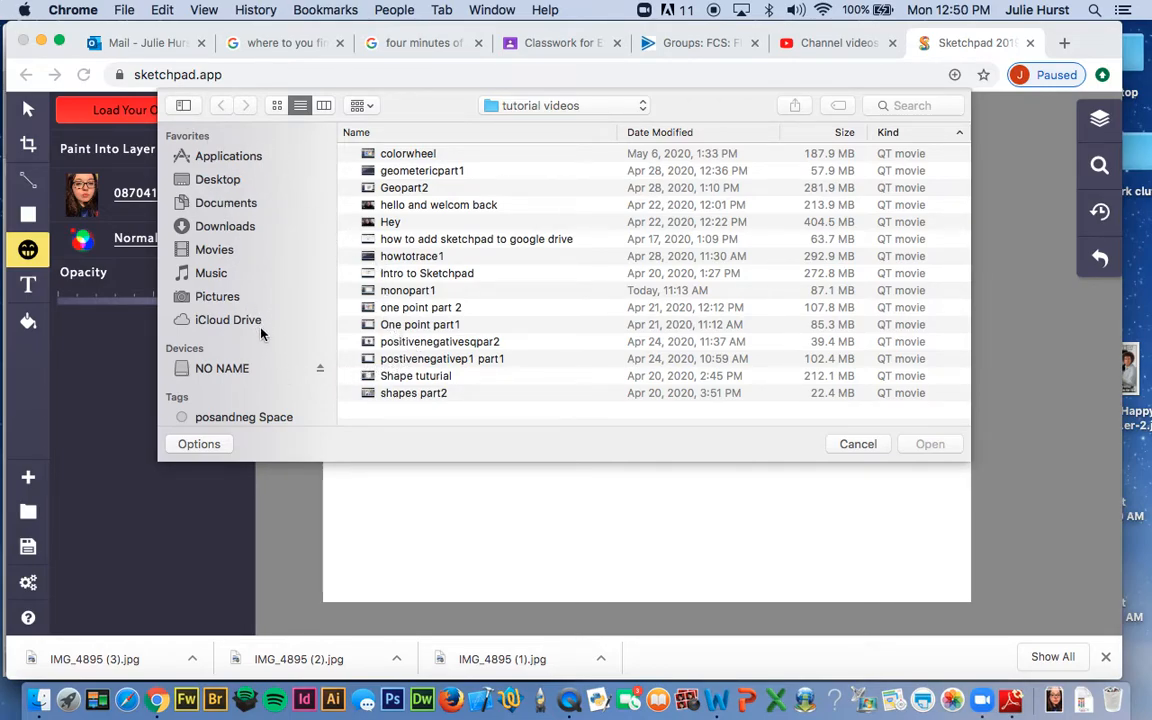
pyautogui.click(222, 229)
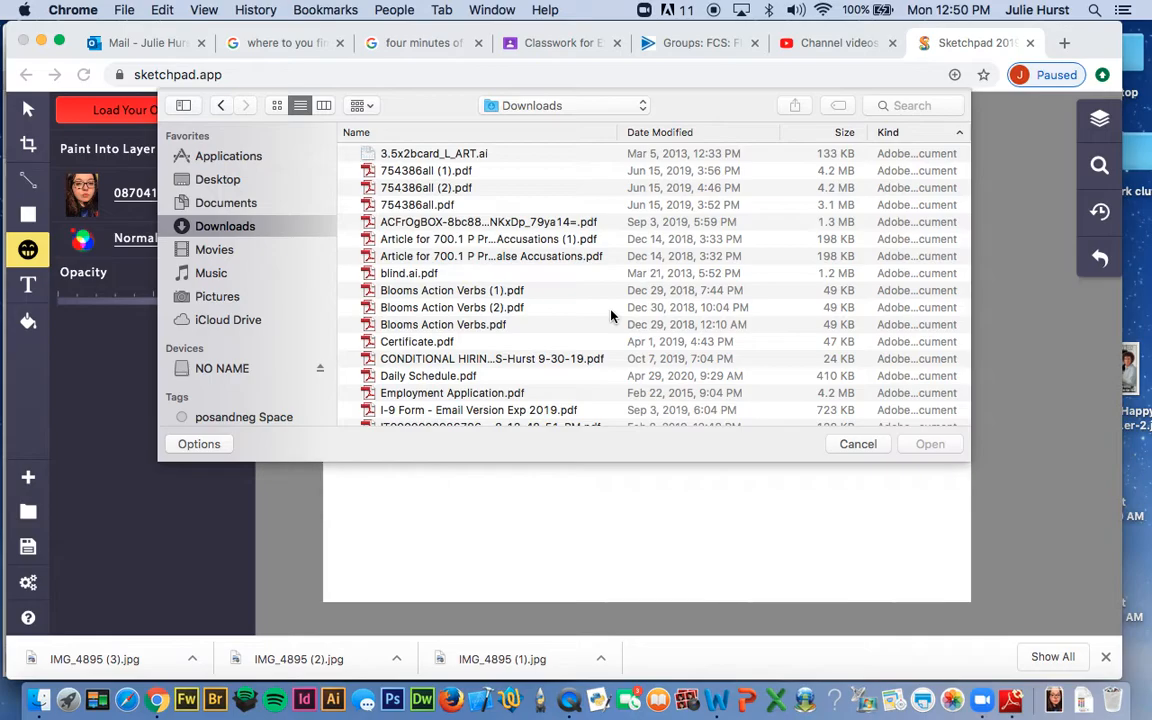
pyautogui.scroll(-15, 612, 316)
pyautogui.scroll(-15, 612, 316)
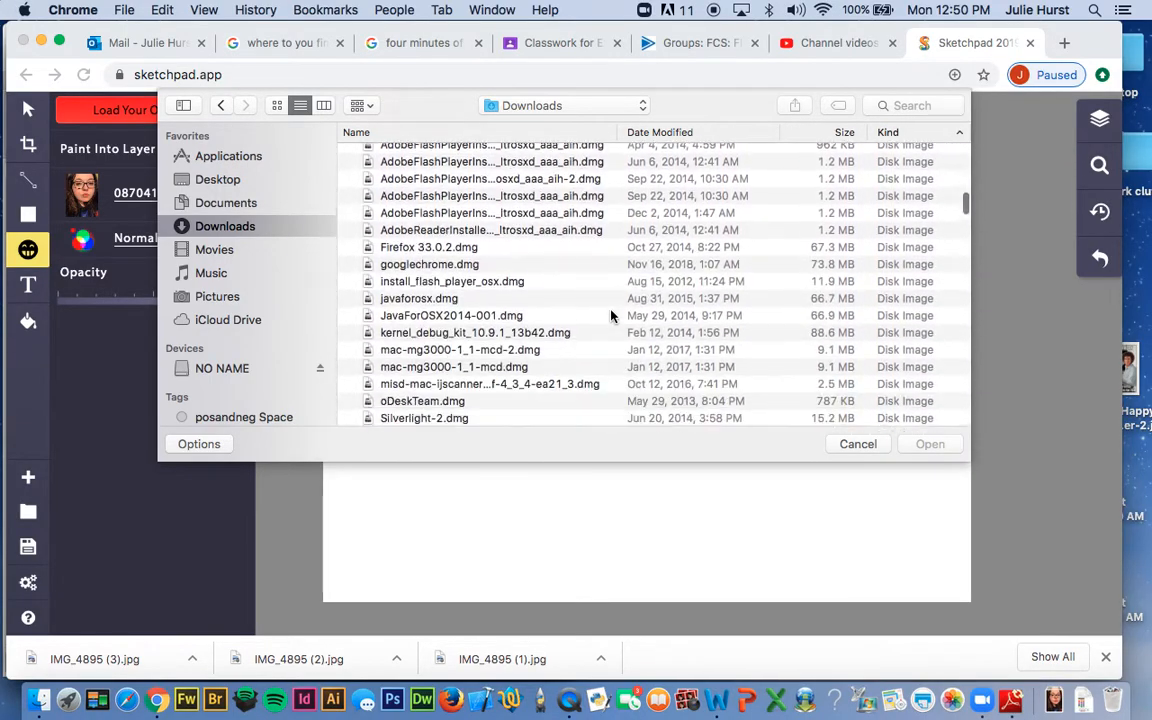
pyautogui.scroll(-15, 612, 316)
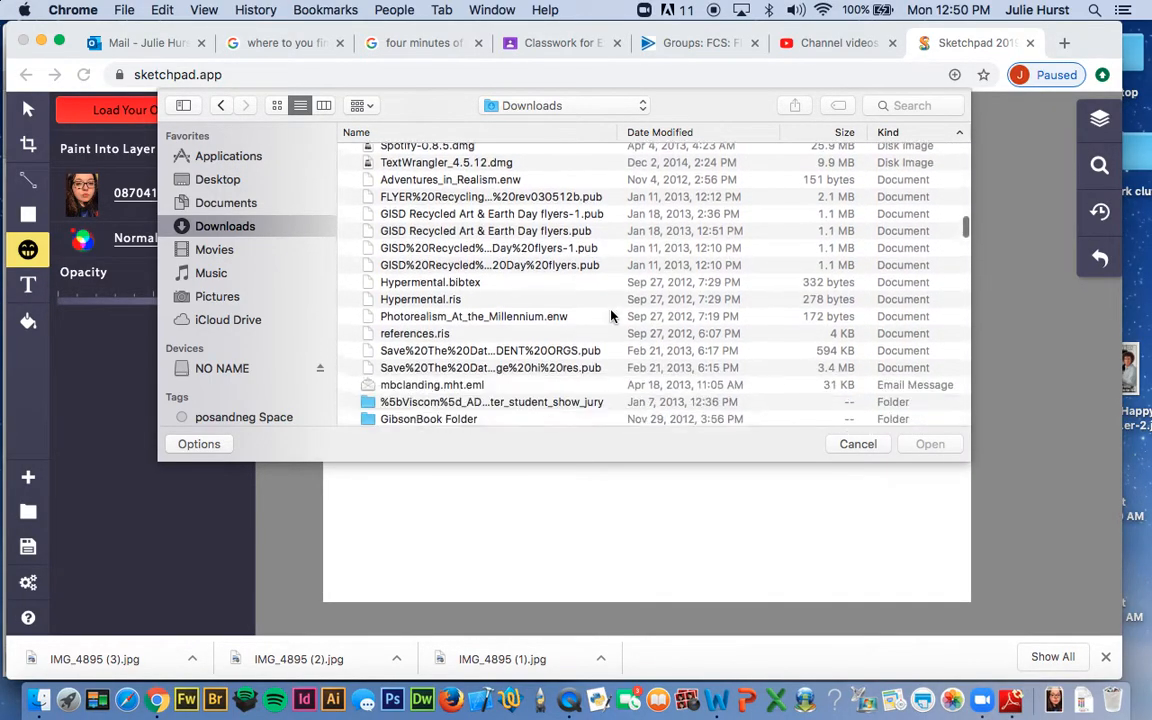
pyautogui.scroll(-7, 612, 316)
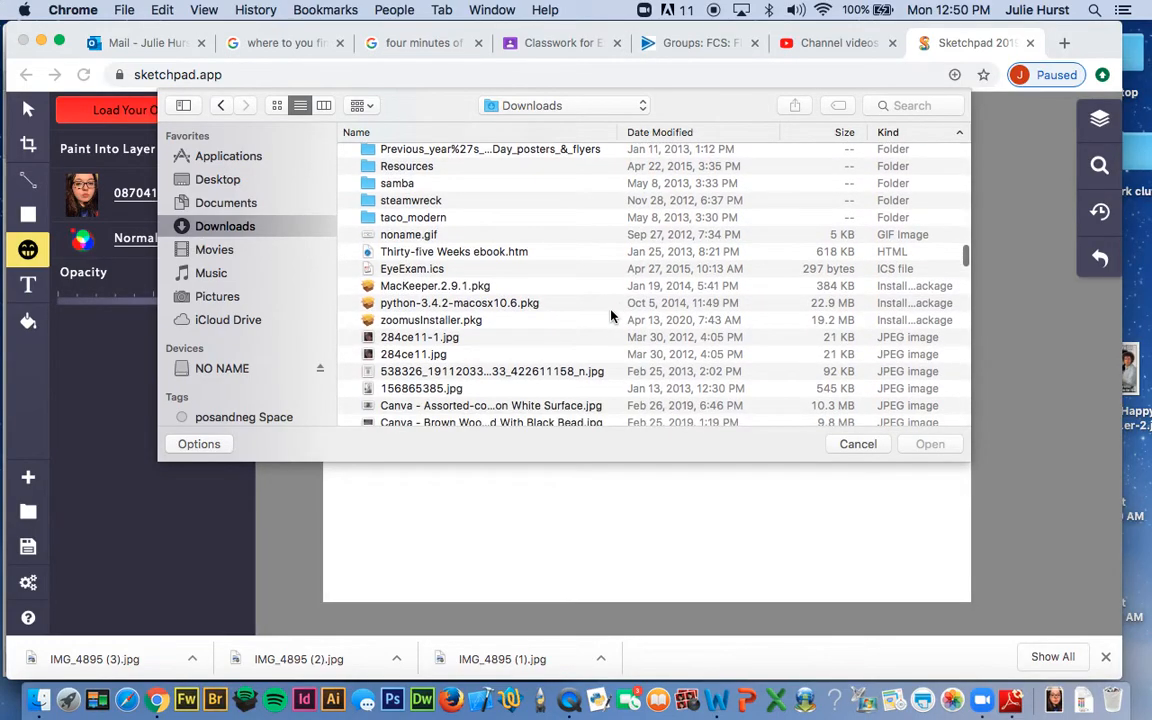
pyautogui.scroll(-5, 612, 316)
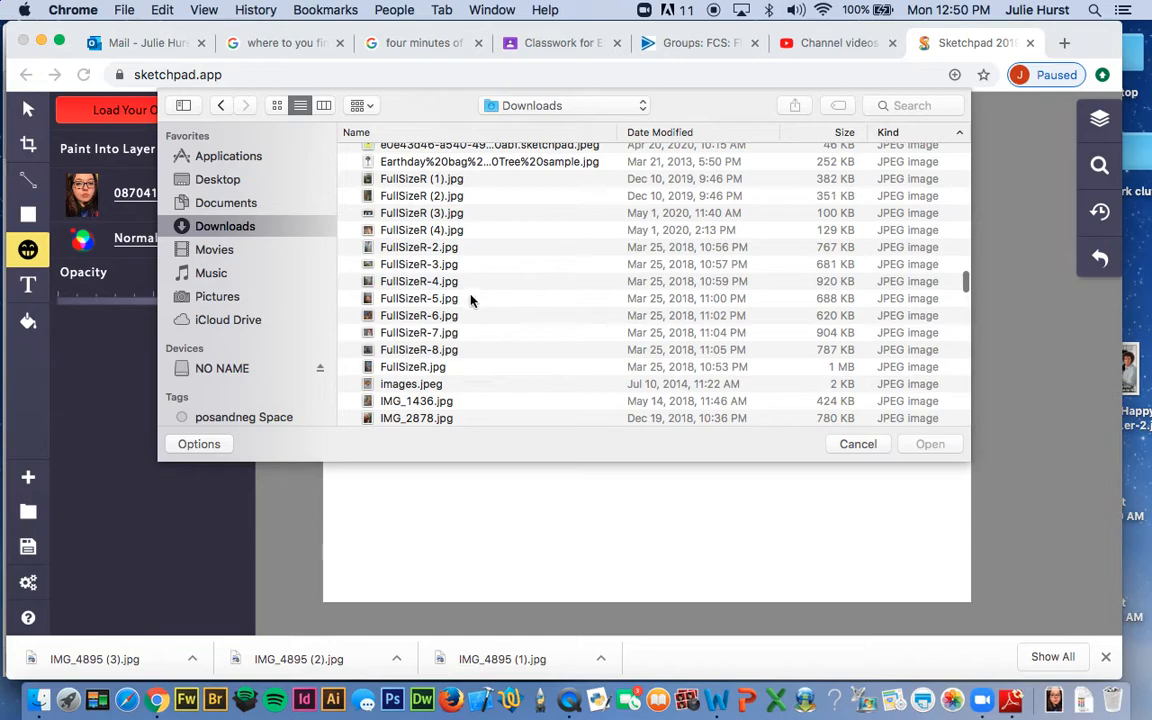
pyautogui.scroll(-10, 474, 355)
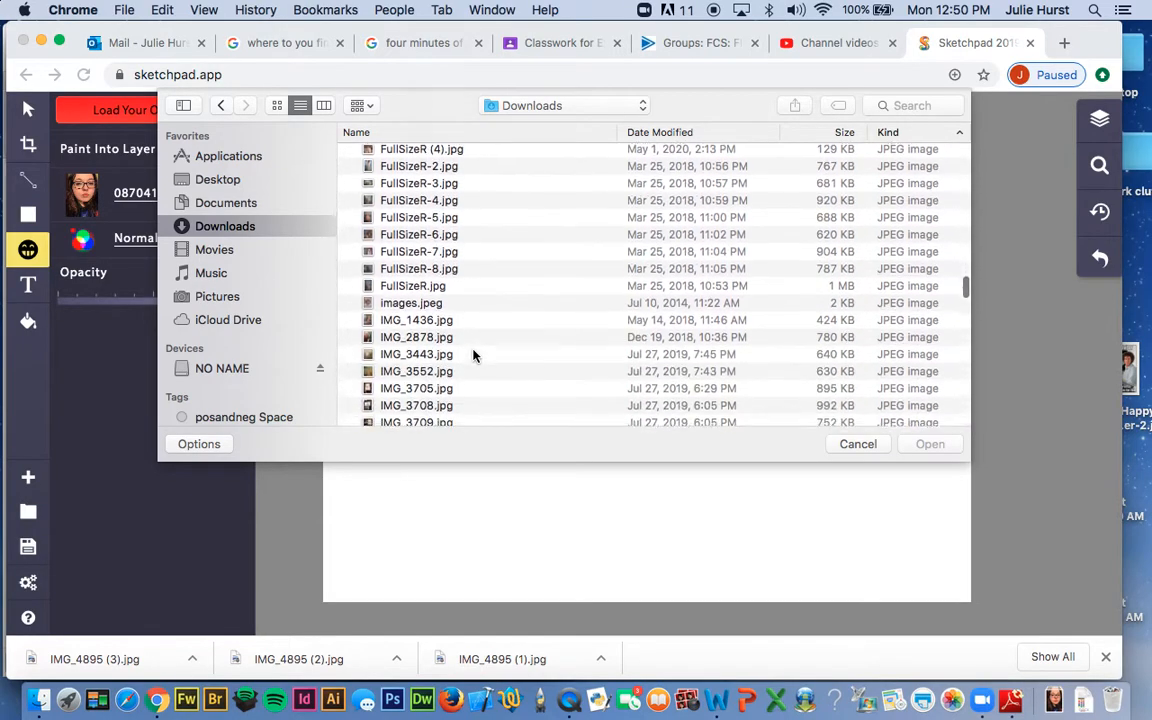
pyautogui.scroll(-1, 474, 355)
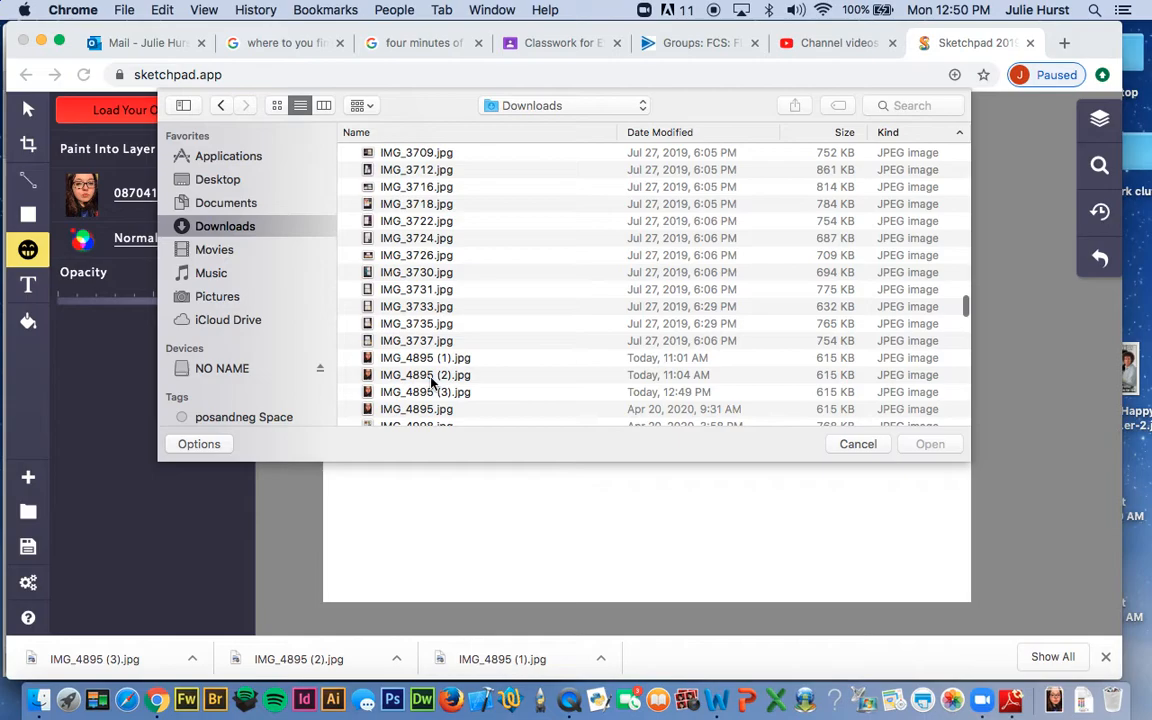
pyautogui.click(388, 360)
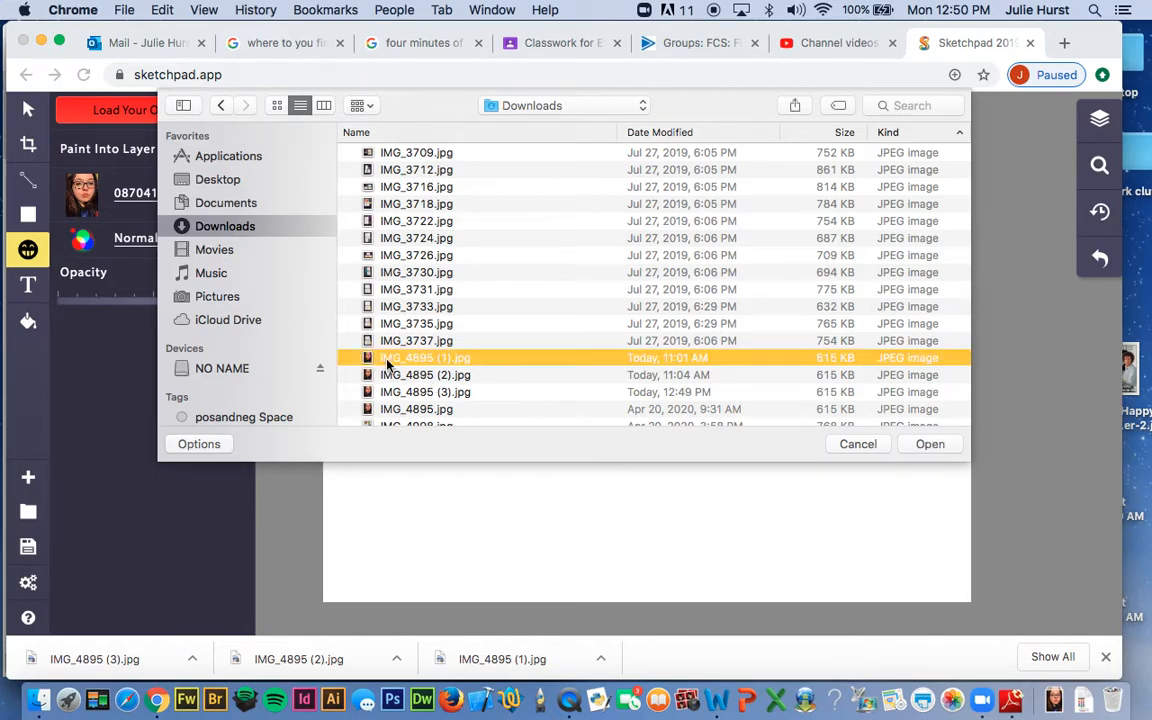
pyautogui.click(929, 445)
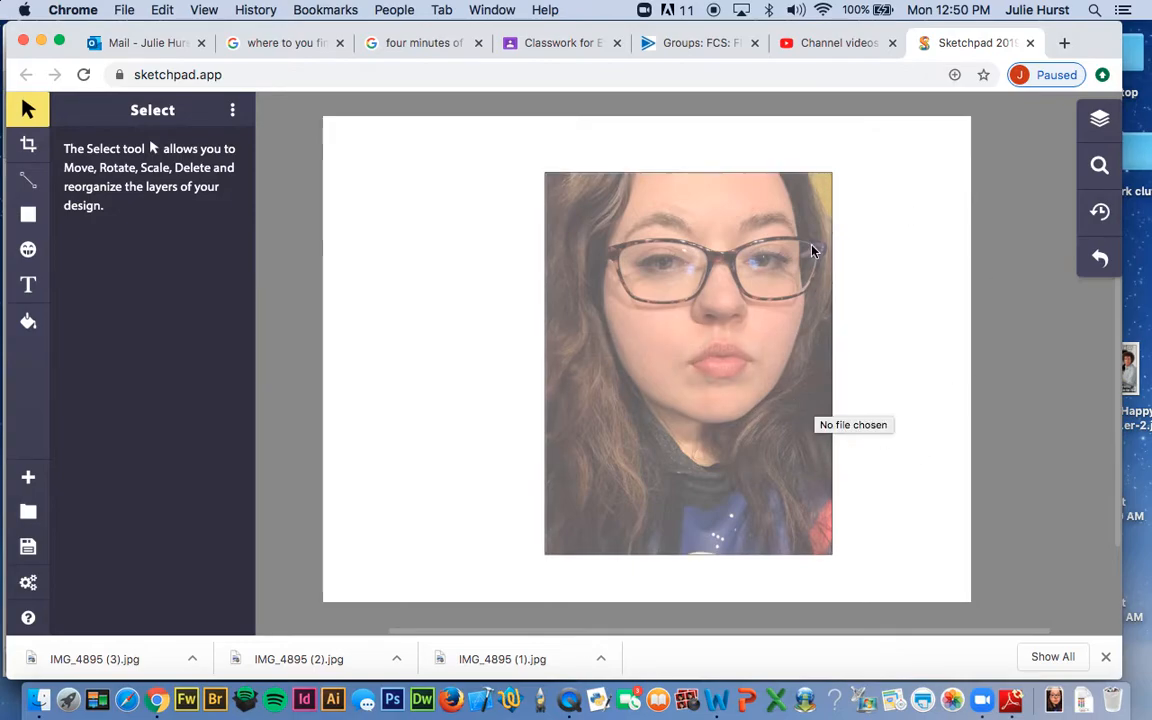
# Set the opacity to 100% for the Clipart tool and for the photo's Clipart layer.
pyautogui.click(28, 249)
pyautogui.click(200, 244)
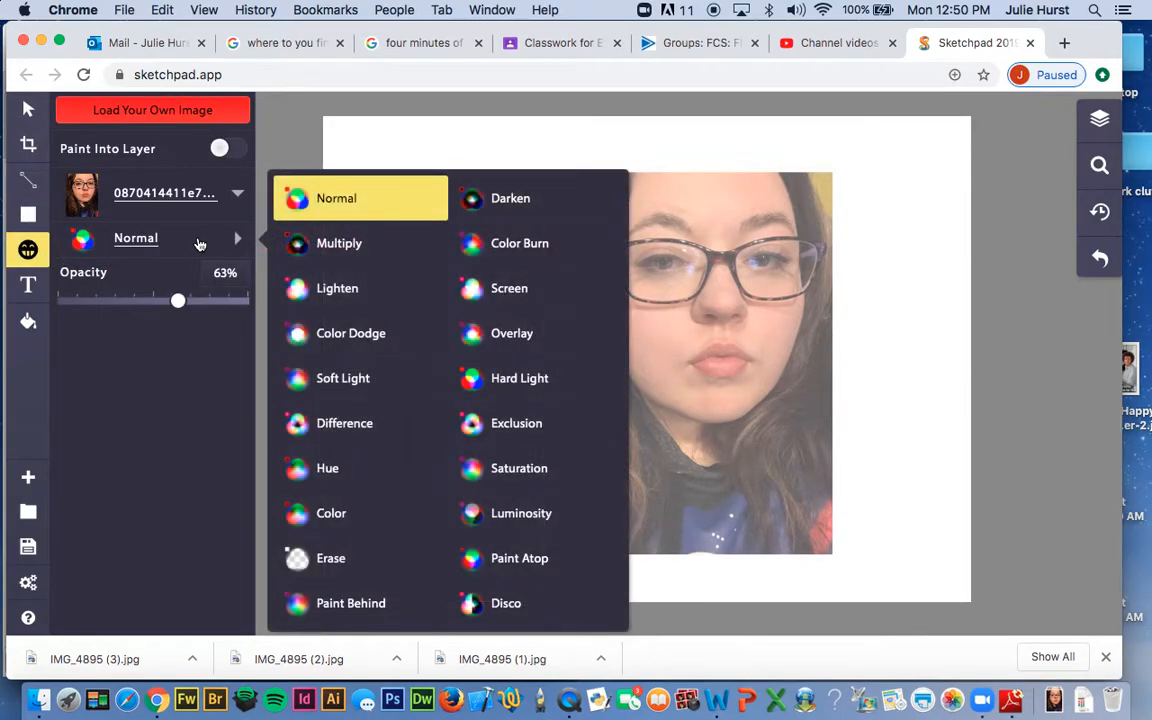
pyautogui.moveTo(192, 317)
pyautogui.mouseDown()
pyautogui.moveTo(200, 302)
pyautogui.moveTo(270, 309)
pyautogui.mouseUp()
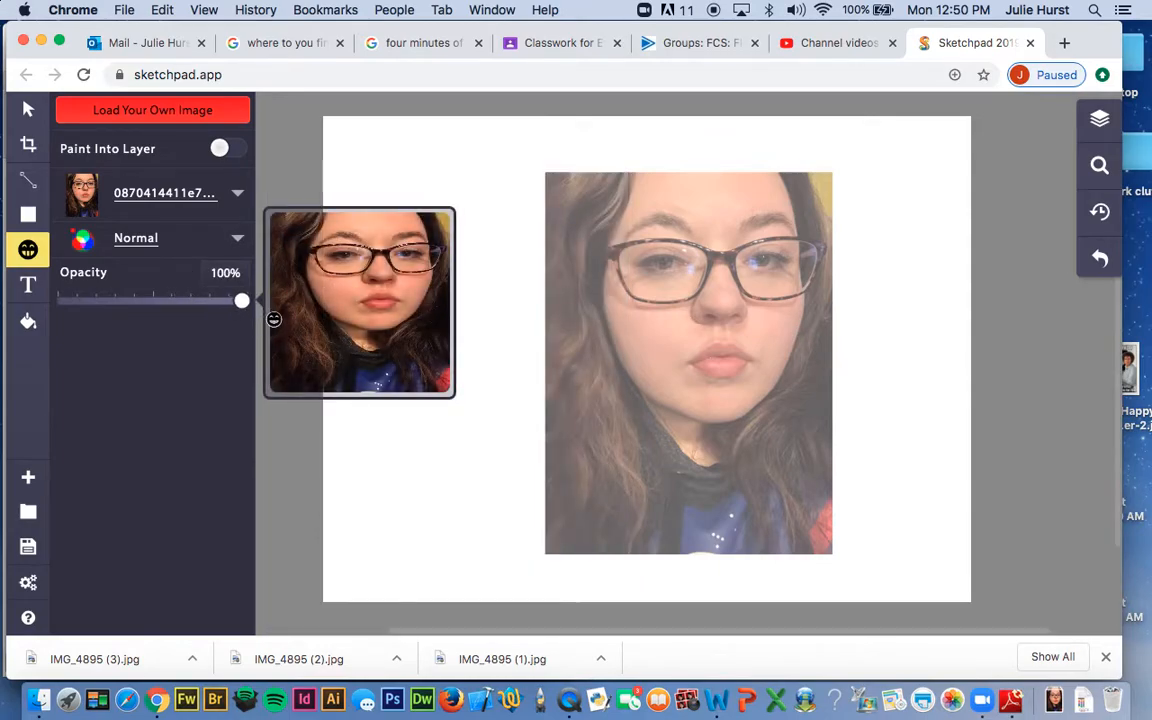
pyautogui.click(1100, 118)
pyautogui.click(969, 155)
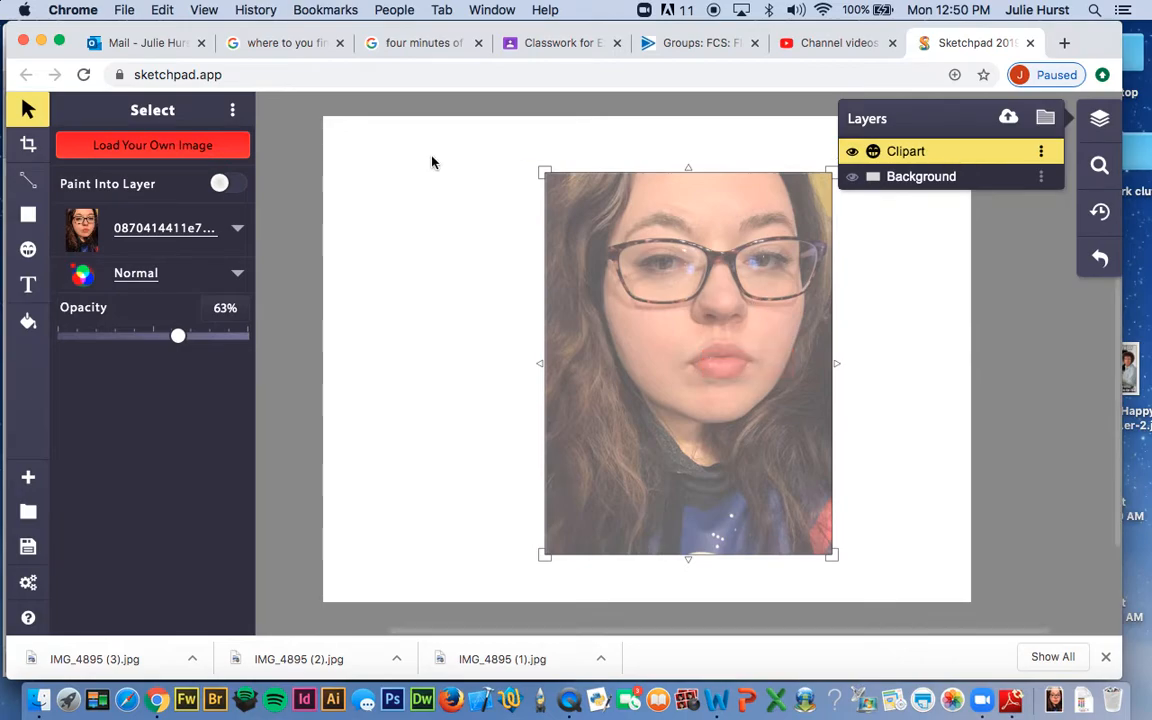
pyautogui.moveTo(178, 337); pyautogui.dragTo(290, 357)
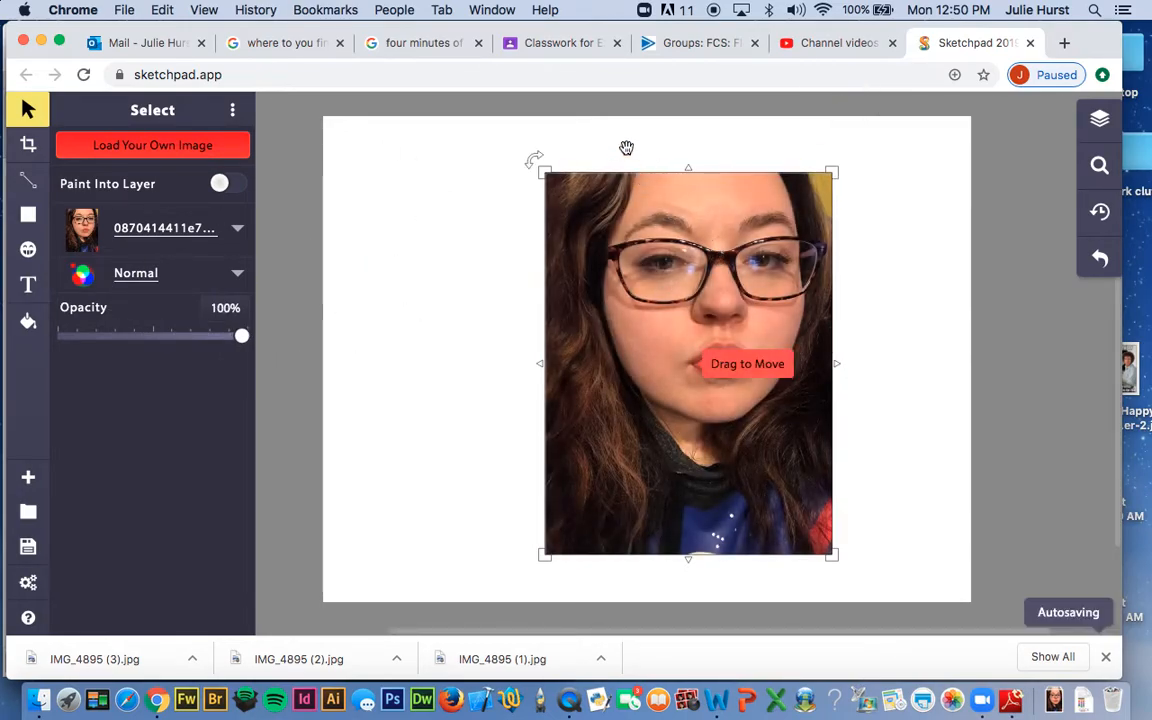
pyautogui.click(890, 211)
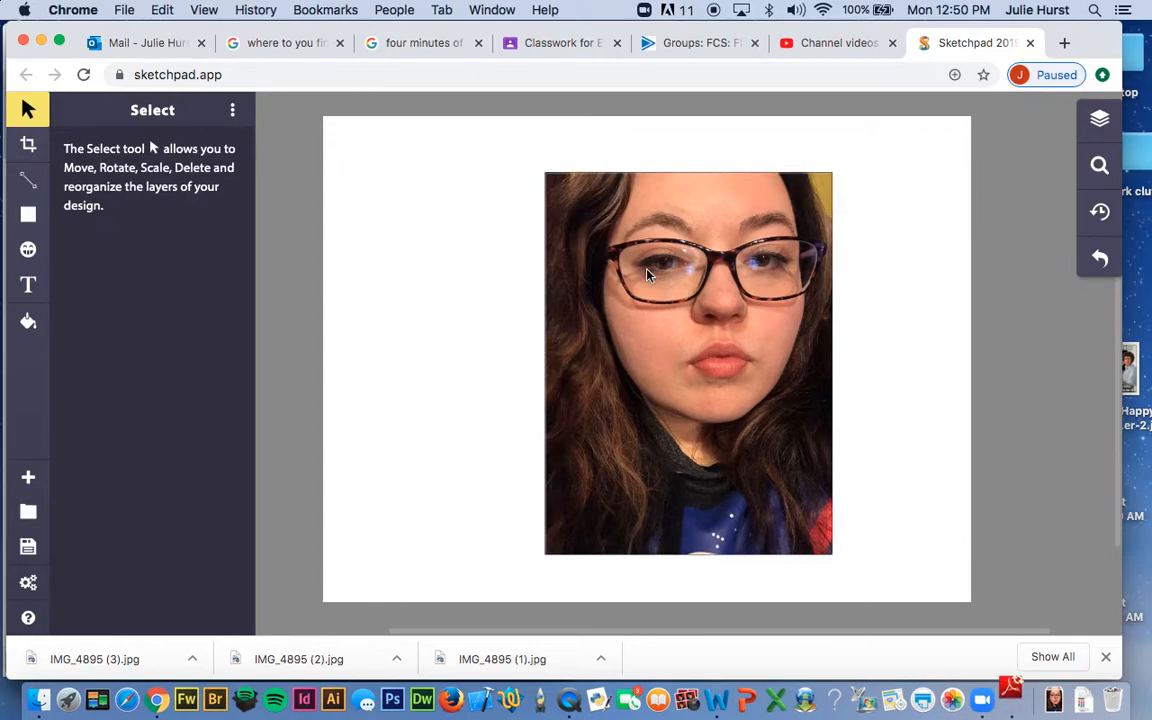
# Move the photo into the canvas's upper-left corner and enlarge it proportionally to fill the full canvas height.
pyautogui.moveTo(638, 267); pyautogui.dragTo(424, 214)
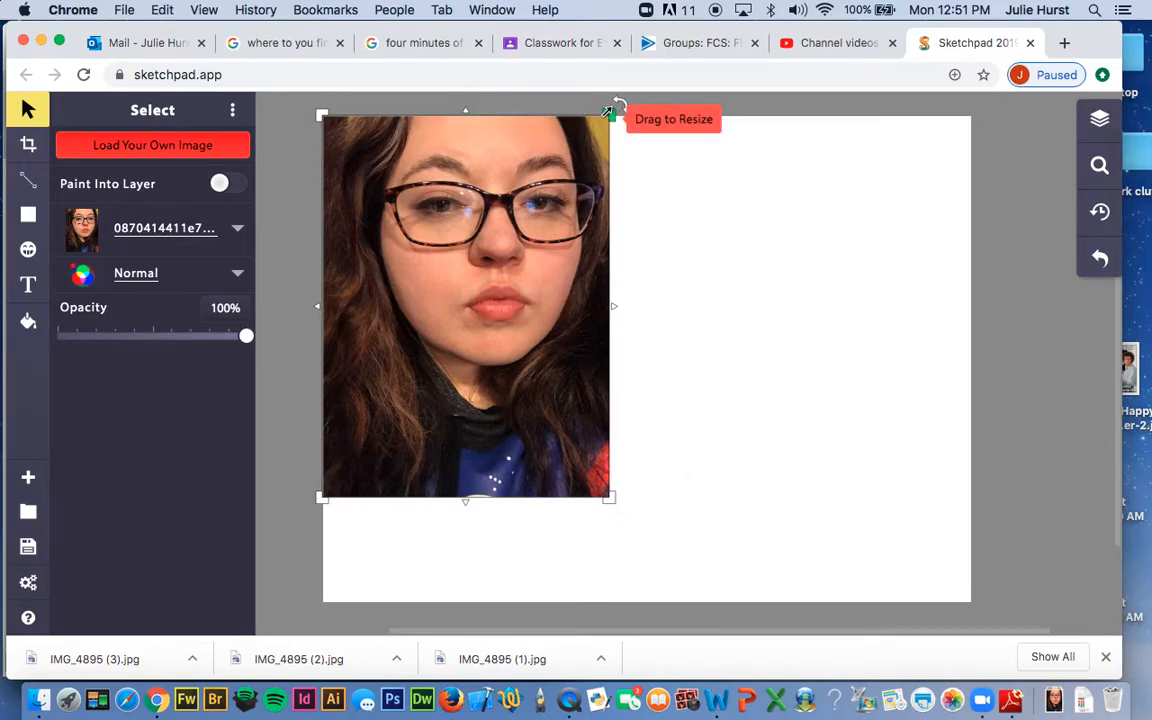
pyautogui.moveTo(608, 112)
pyautogui.mouseDown()
pyautogui.moveTo(477, 277)
pyautogui.moveTo(606, 124)
pyautogui.moveTo(705, 111)
pyautogui.moveTo(614, 108)
pyautogui.mouseUp()
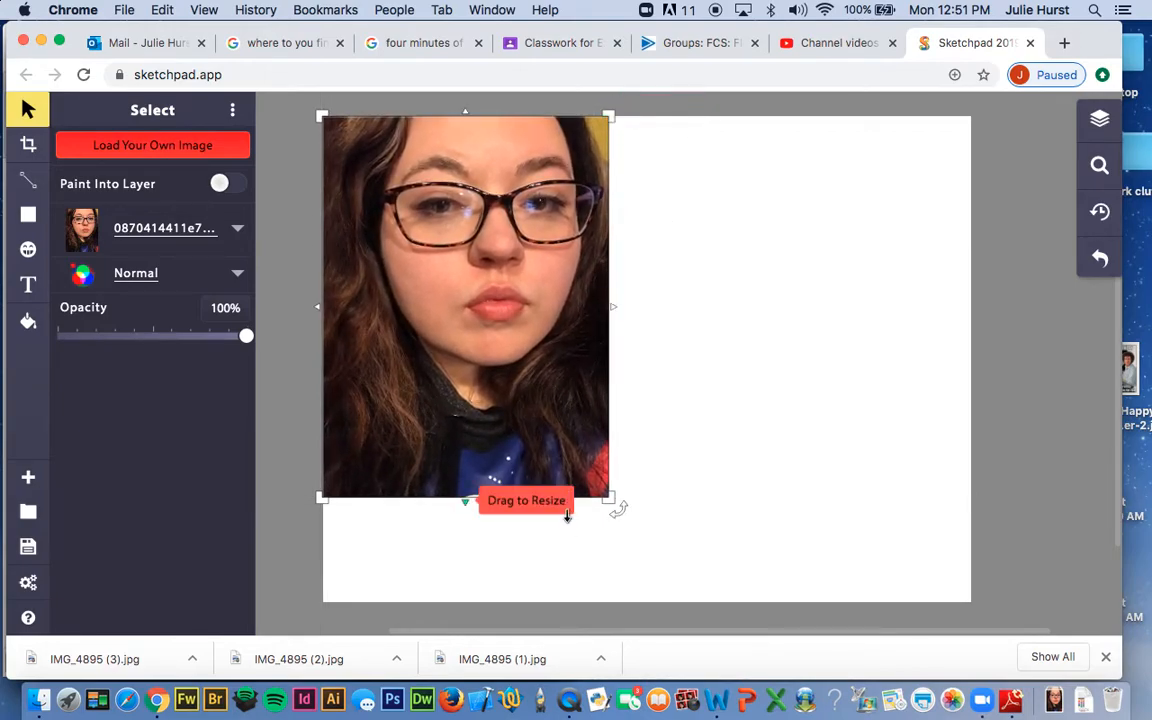
pyautogui.moveTo(609, 500); pyautogui.dragTo(739, 606)
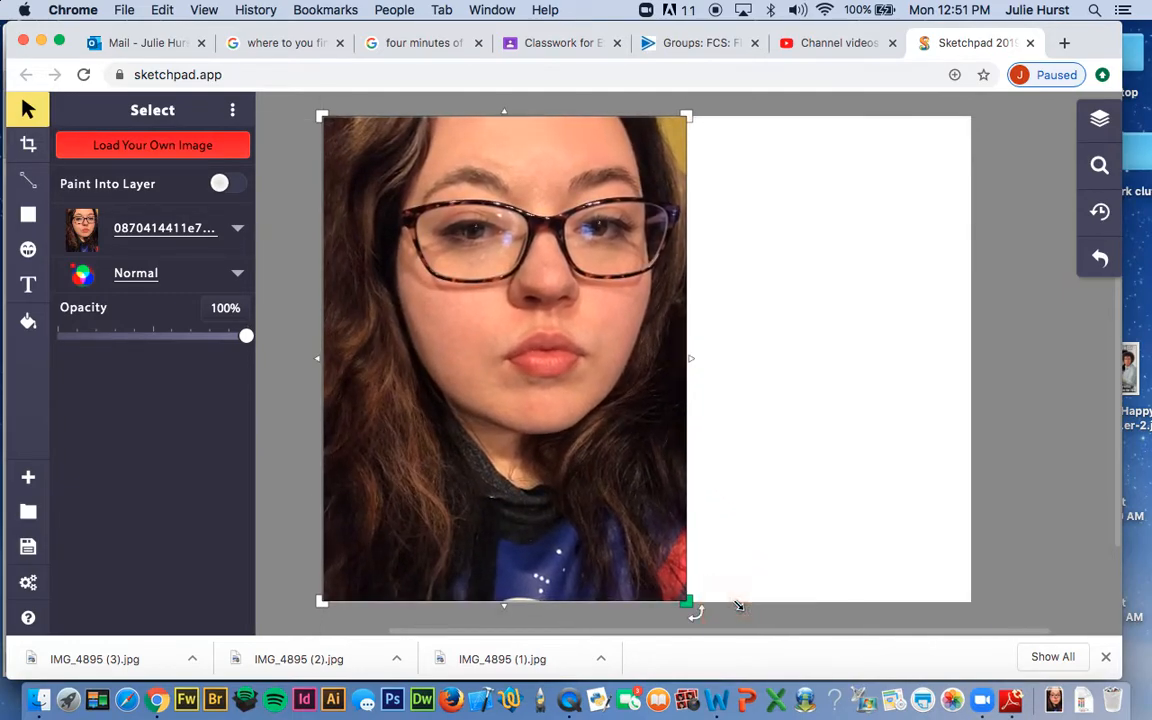
pyautogui.click(825, 503)
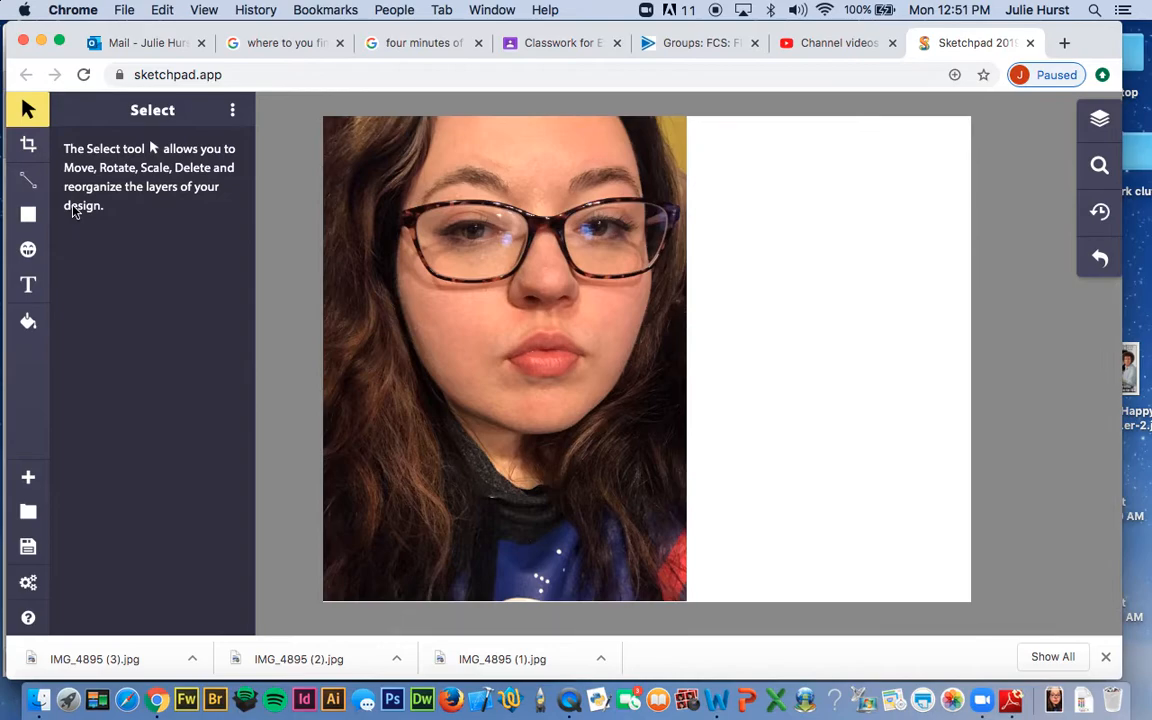
# Crop the canvas to the photo's edges, removing the empty white area beside it.
pyautogui.click(28, 144)
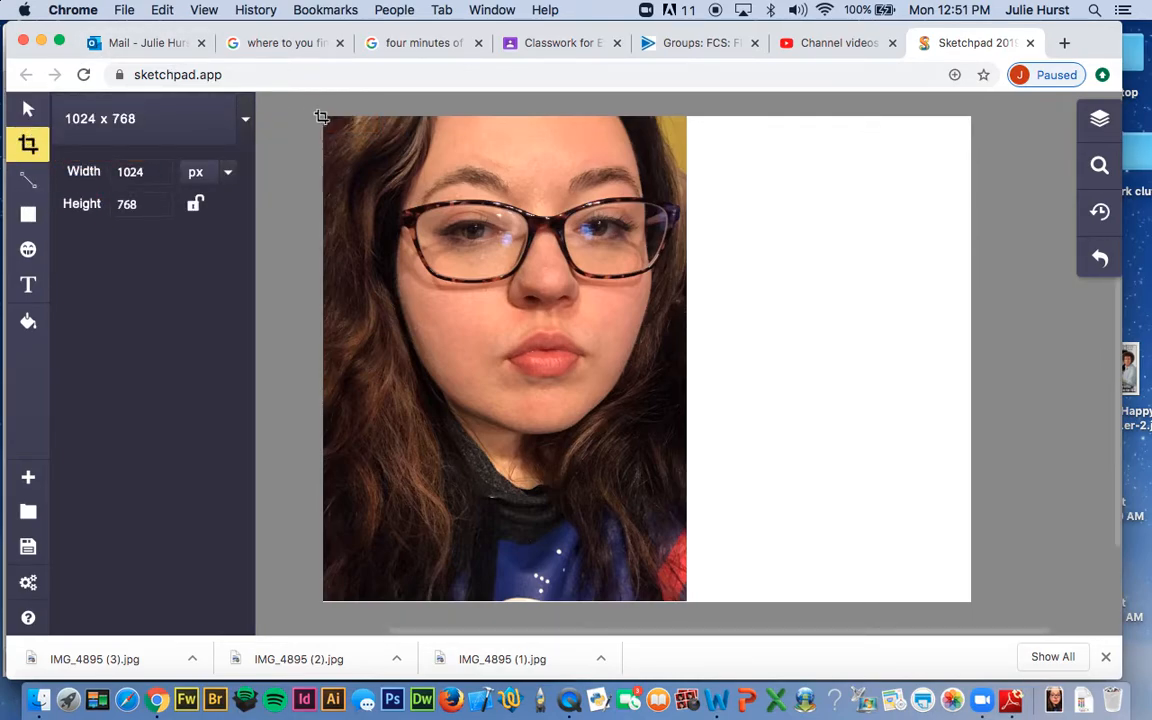
pyautogui.moveTo(321, 116); pyautogui.dragTo(685, 606)
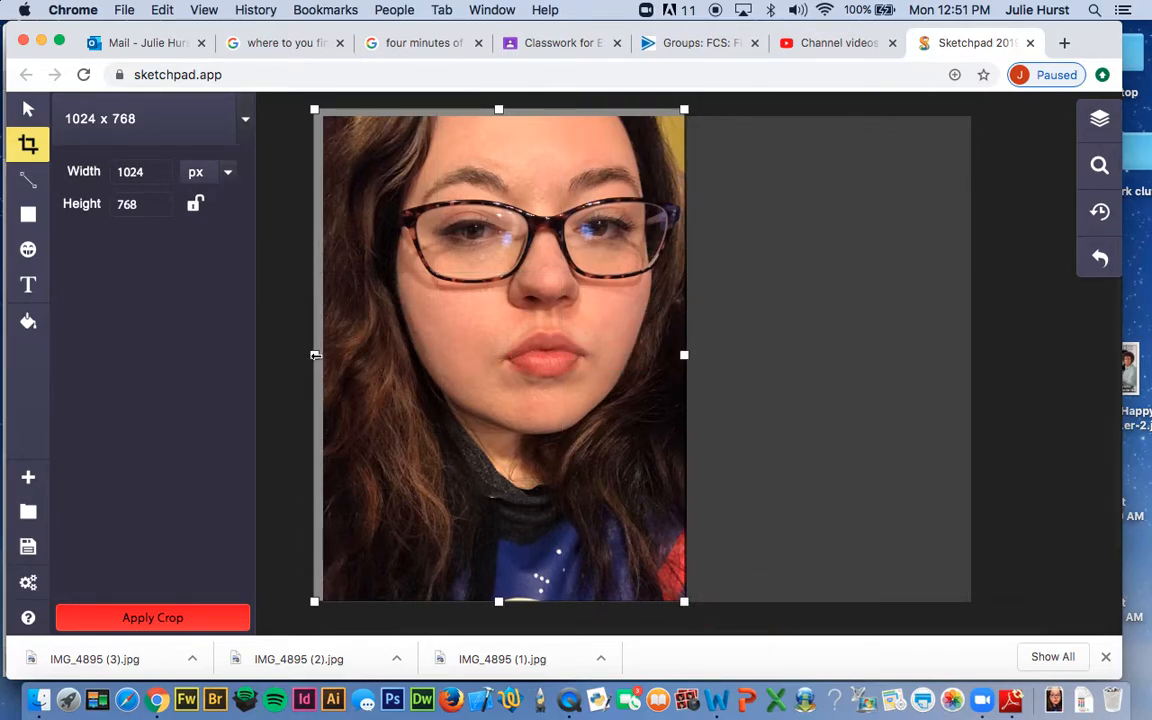
pyautogui.moveTo(315, 355); pyautogui.dragTo(325, 355)
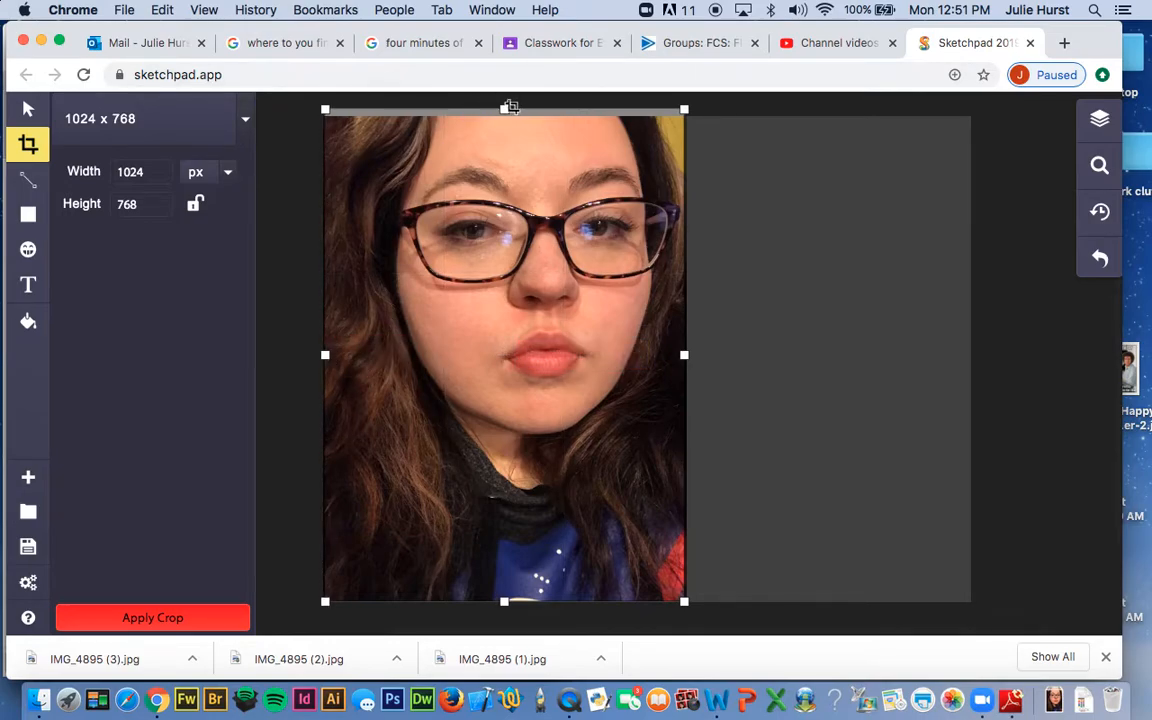
pyautogui.moveTo(503, 108); pyautogui.dragTo(503, 117)
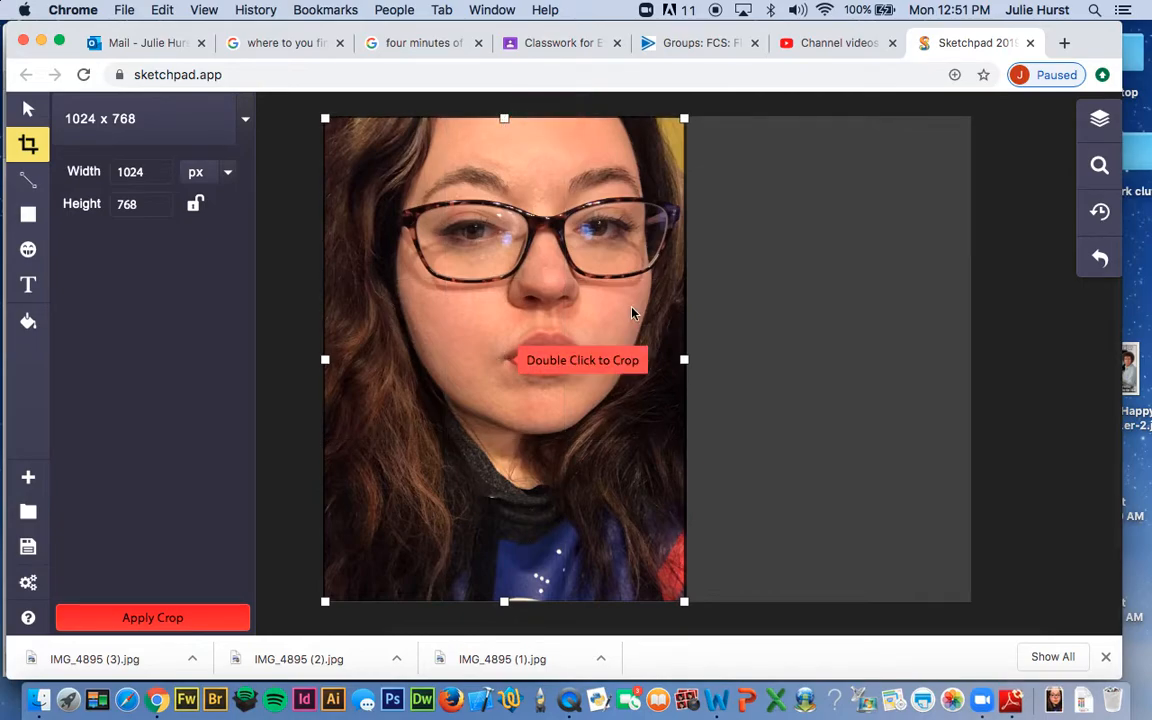
pyautogui.moveTo(686, 360)
pyautogui.mouseDown()
pyautogui.moveTo(697, 360)
pyautogui.moveTo(686, 362)
pyautogui.mouseUp()
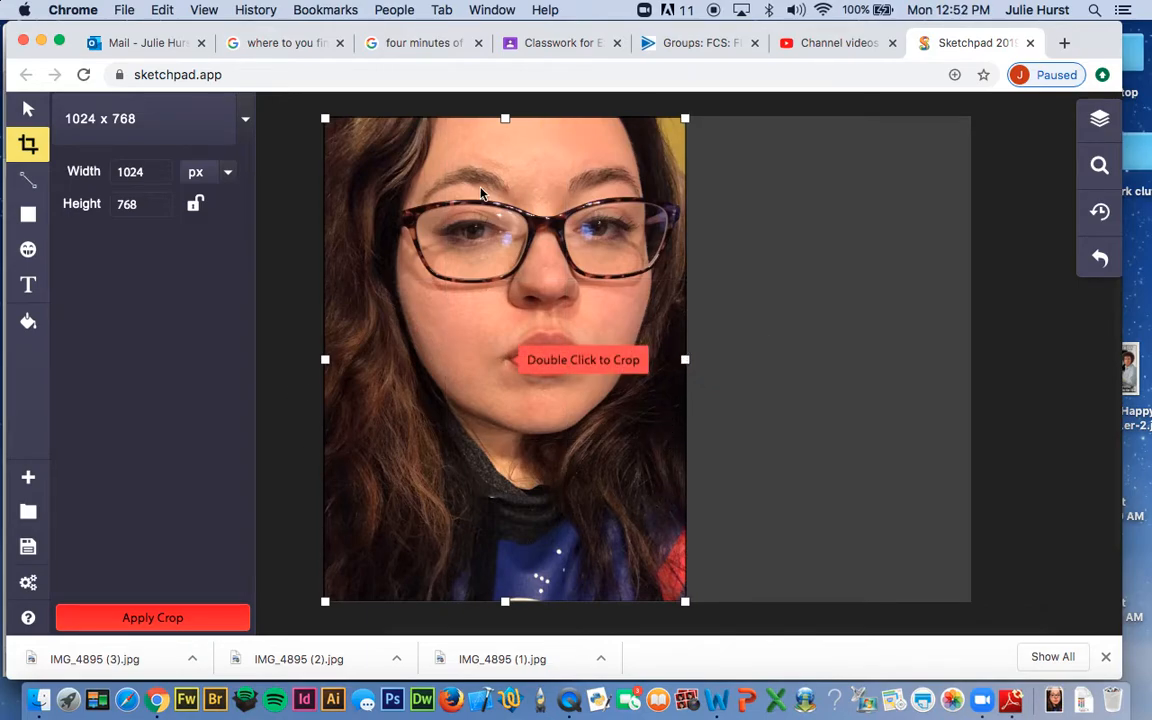
pyautogui.click(153, 618)
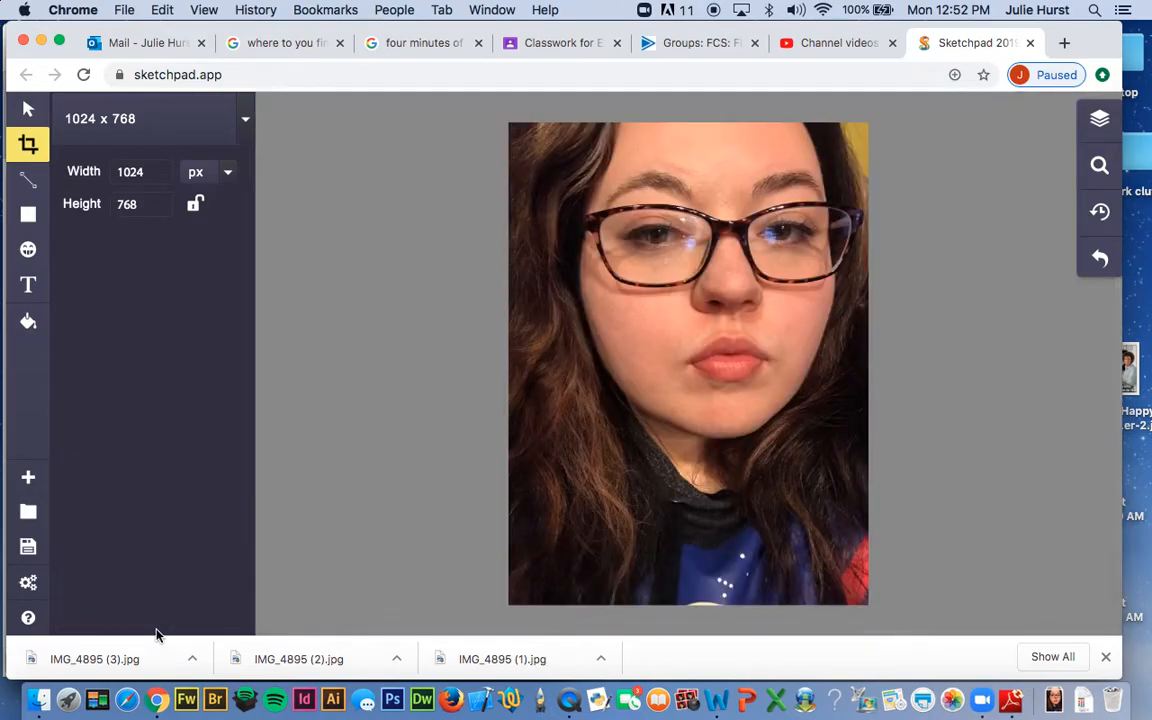
# Rename the photo's Clipart layer to selfie.
pyautogui.click(1100, 118)
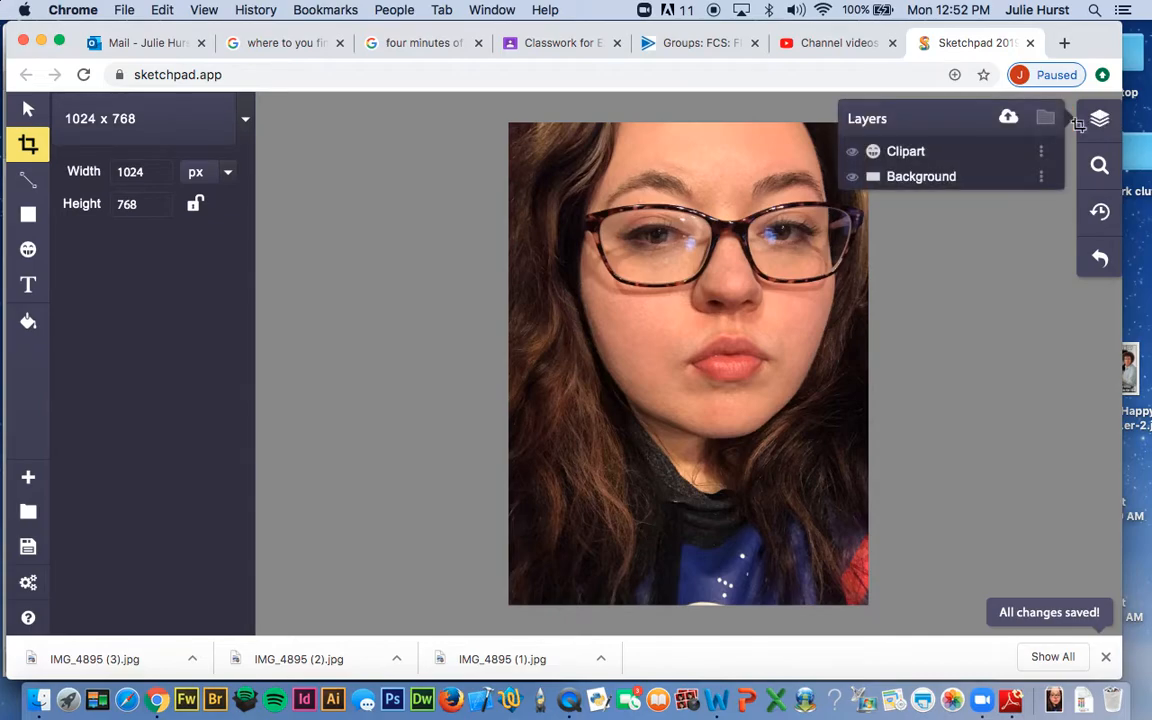
pyautogui.click(960, 156)
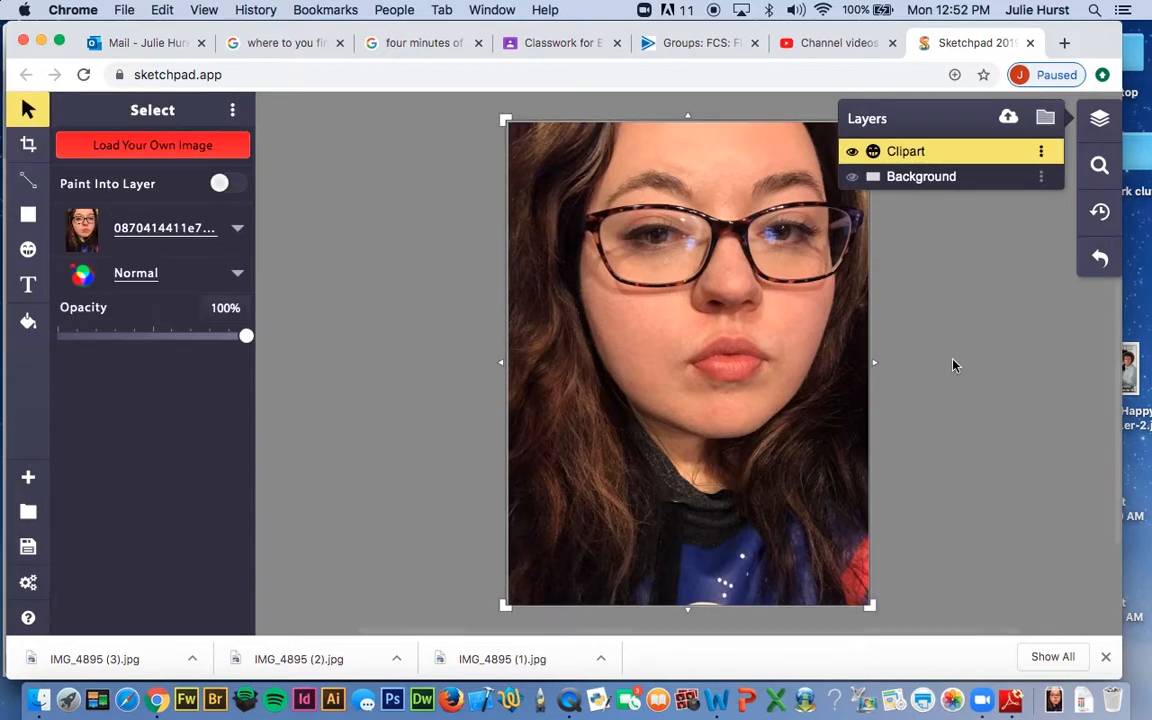
pyautogui.click(949, 392)
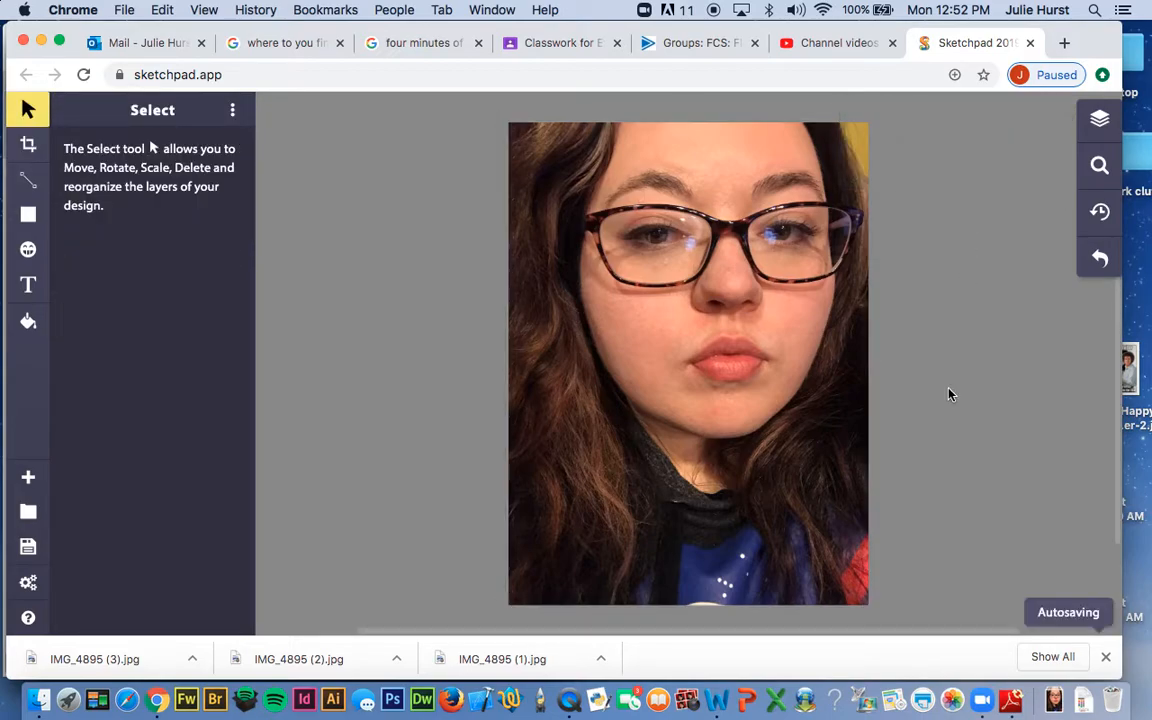
pyautogui.click(1099, 119)
pyautogui.click(941, 156)
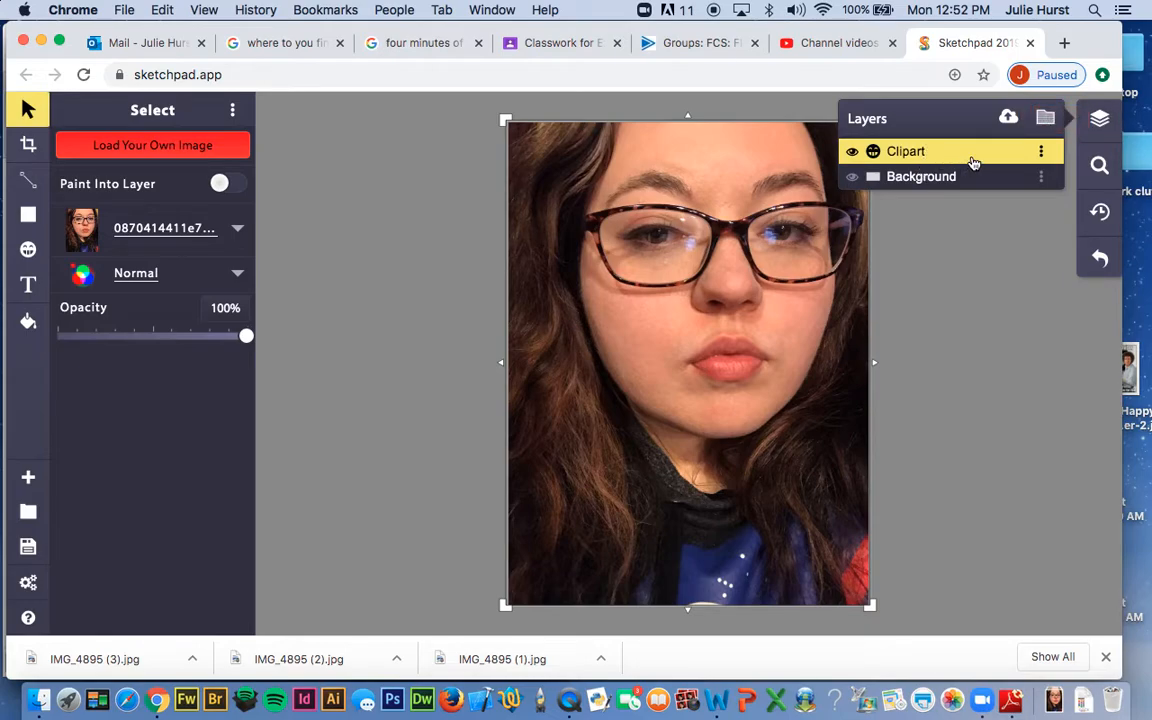
pyautogui.doubleClick(916, 155)
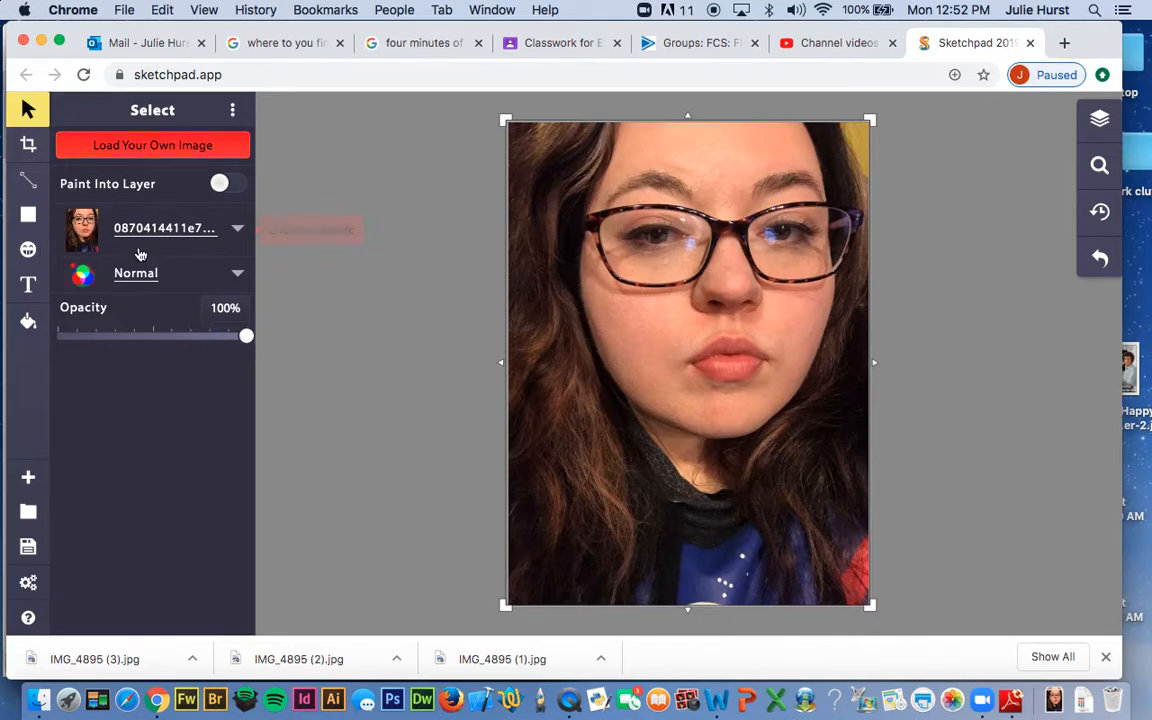
# Try the Disco blend mode on the selfie layer, restore Normal, and deselect the photo.
pyautogui.moveTo(246, 337); pyautogui.dragTo(283, 355)
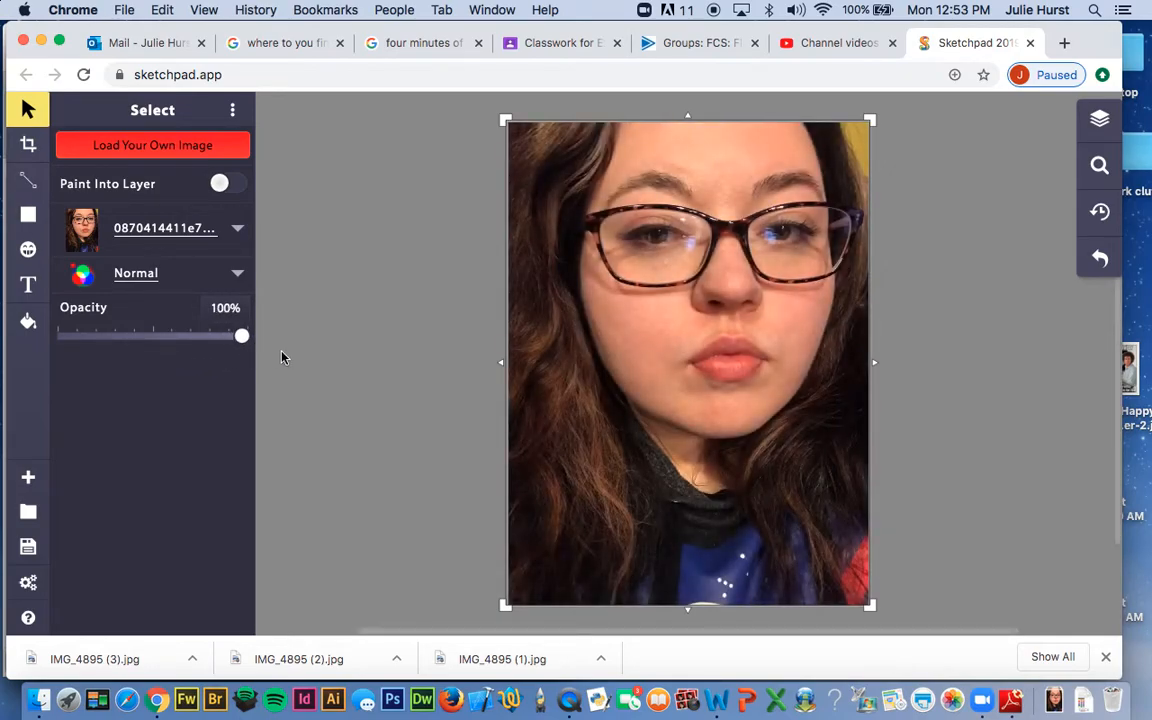
pyautogui.click(123, 271)
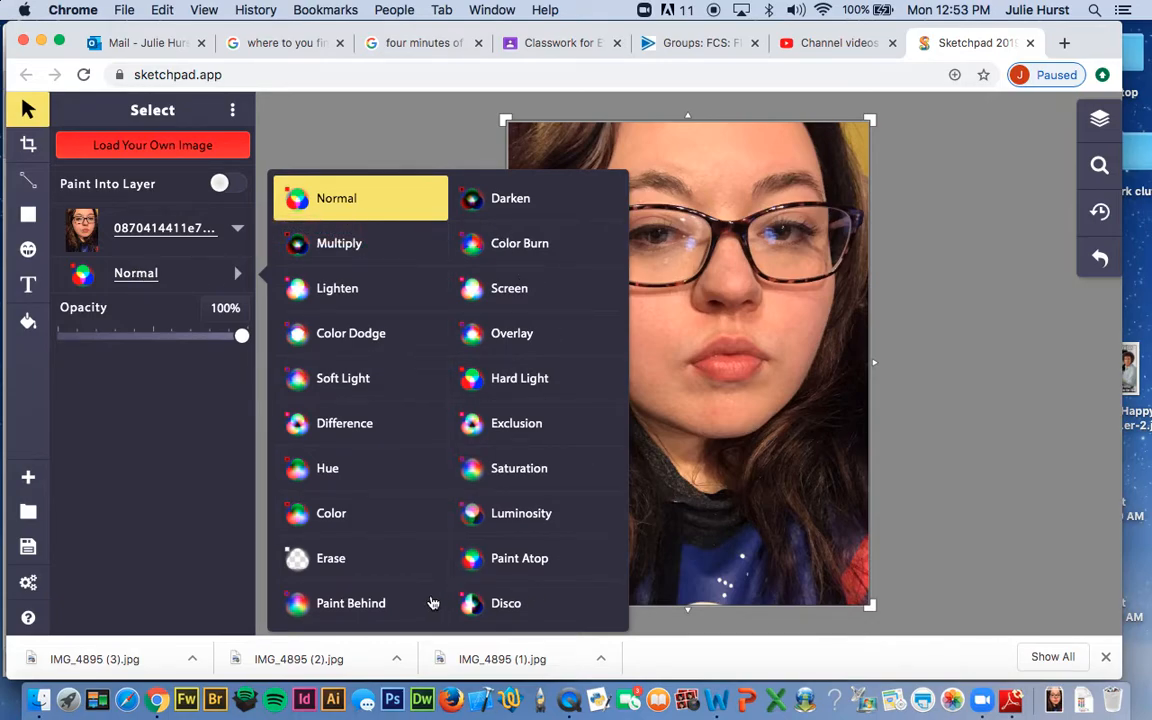
pyautogui.click(502, 622)
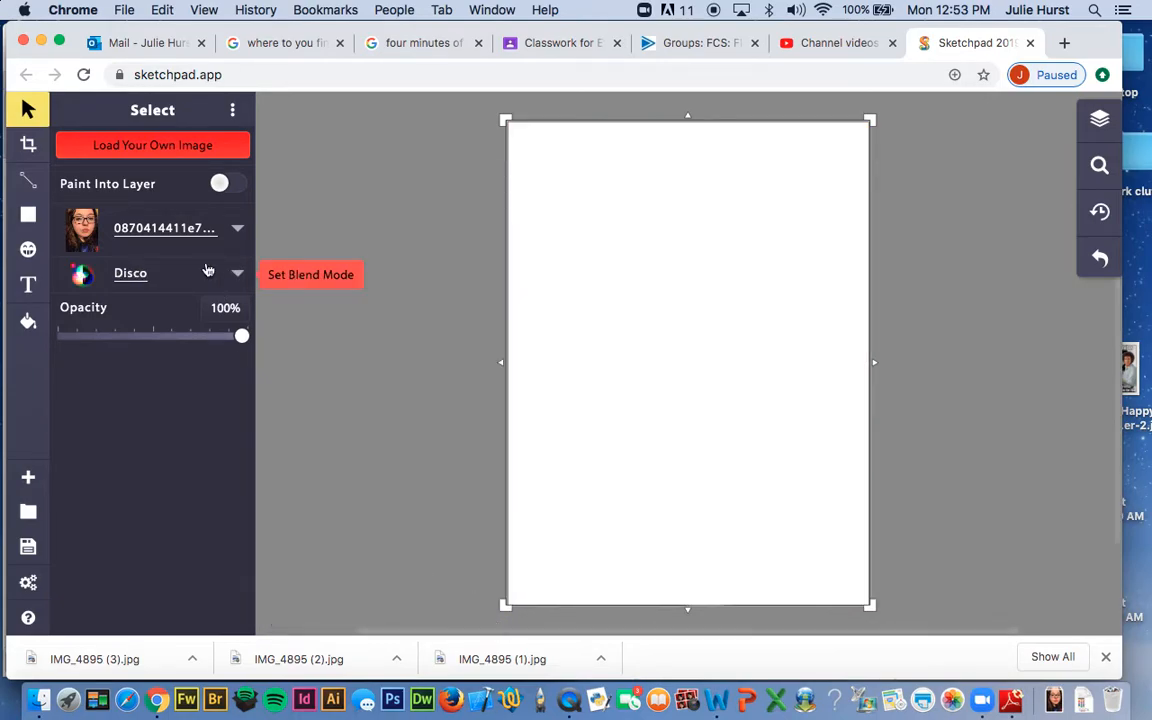
pyautogui.click(193, 227)
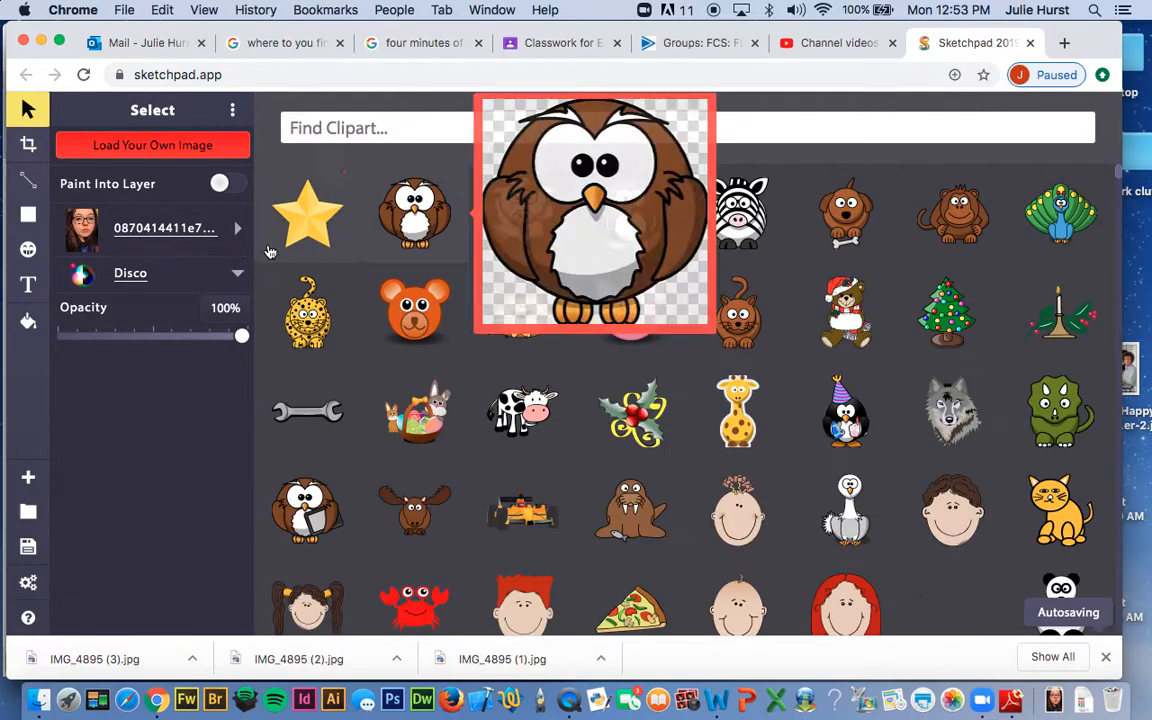
pyautogui.click(165, 274)
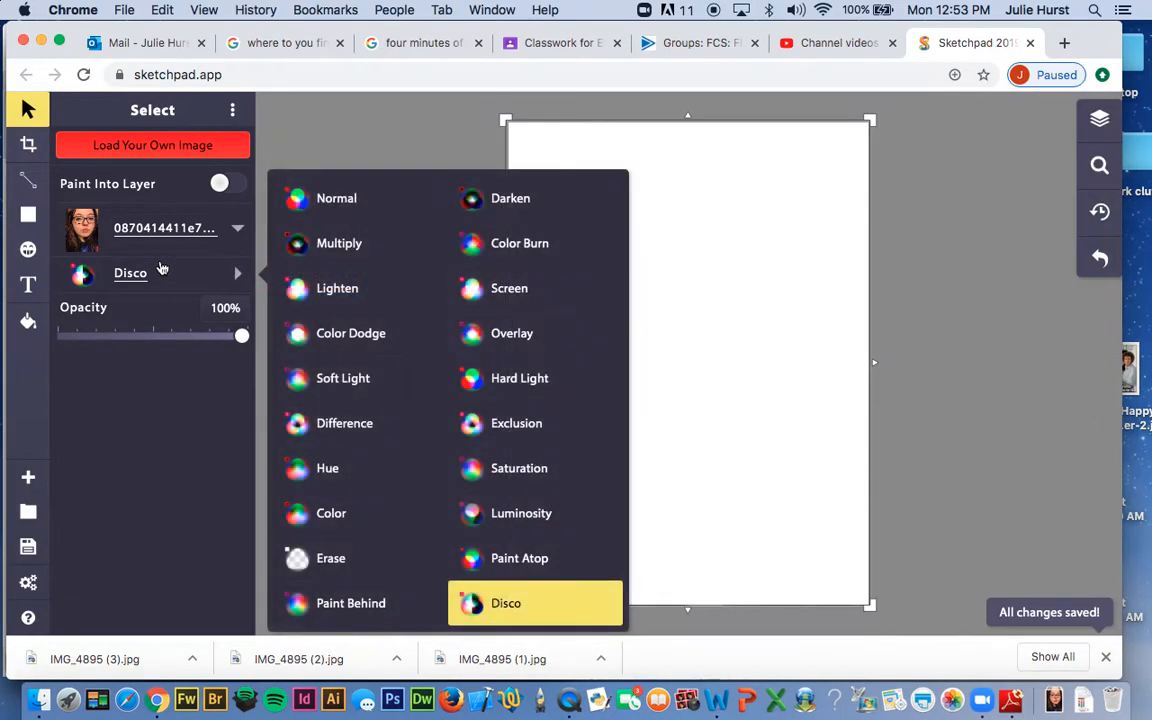
pyautogui.click(408, 211)
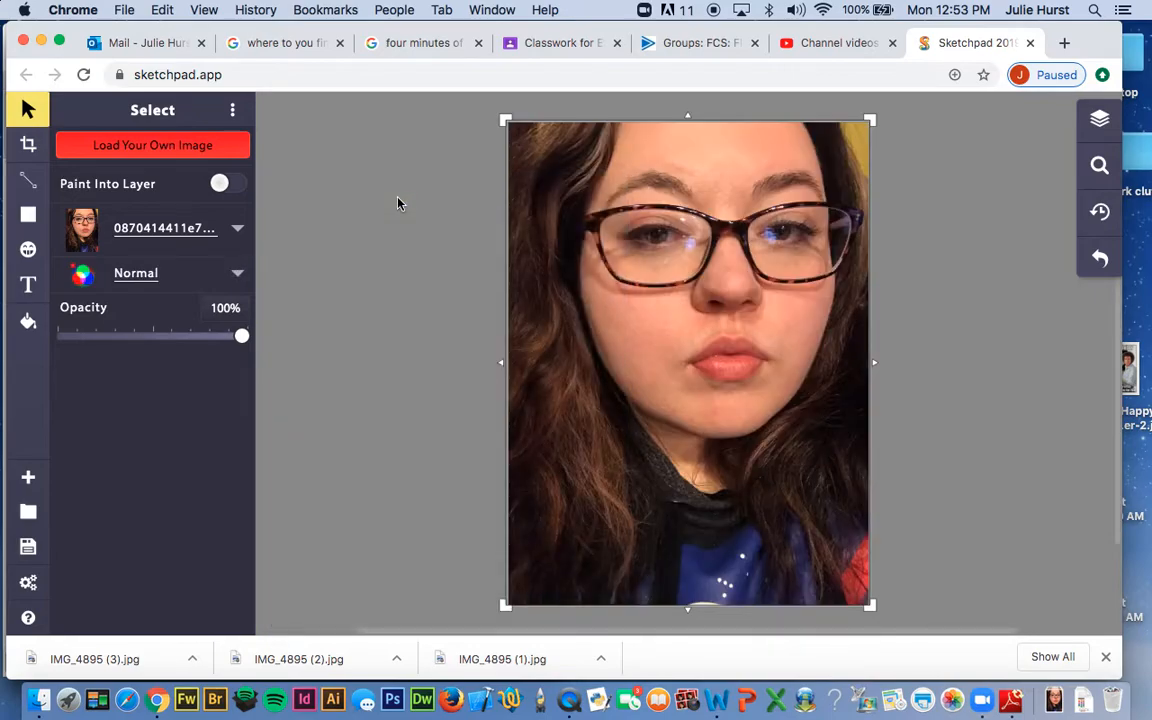
pyautogui.click(1100, 118)
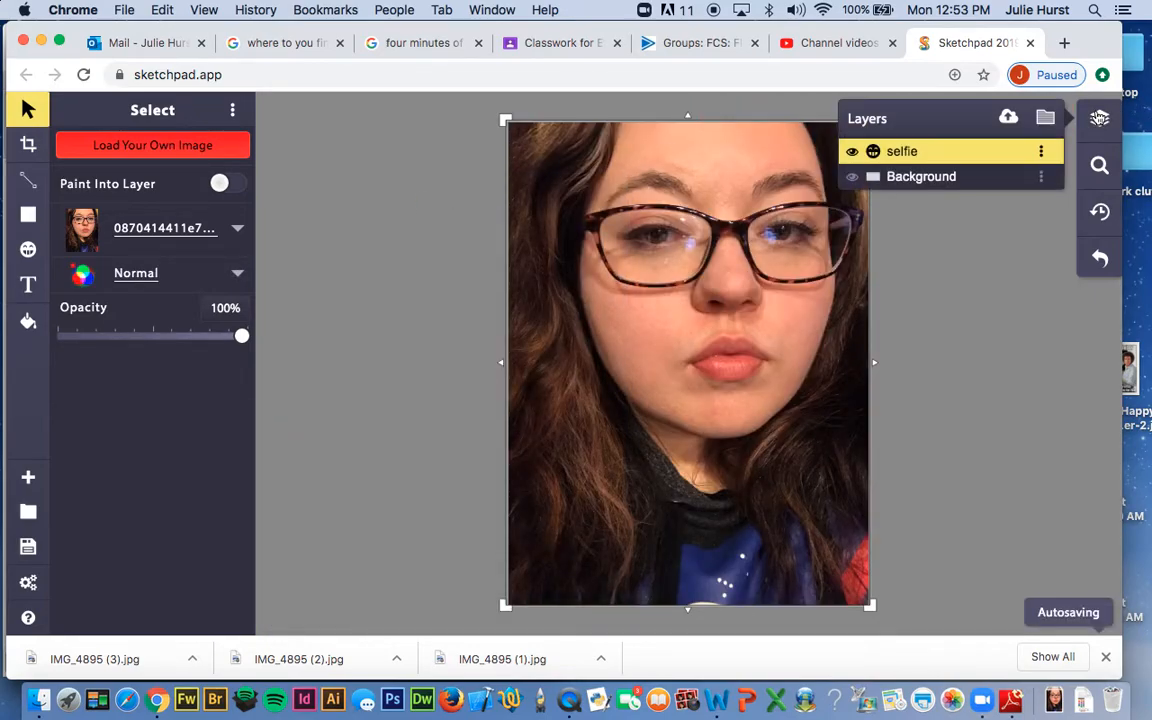
pyautogui.click(997, 251)
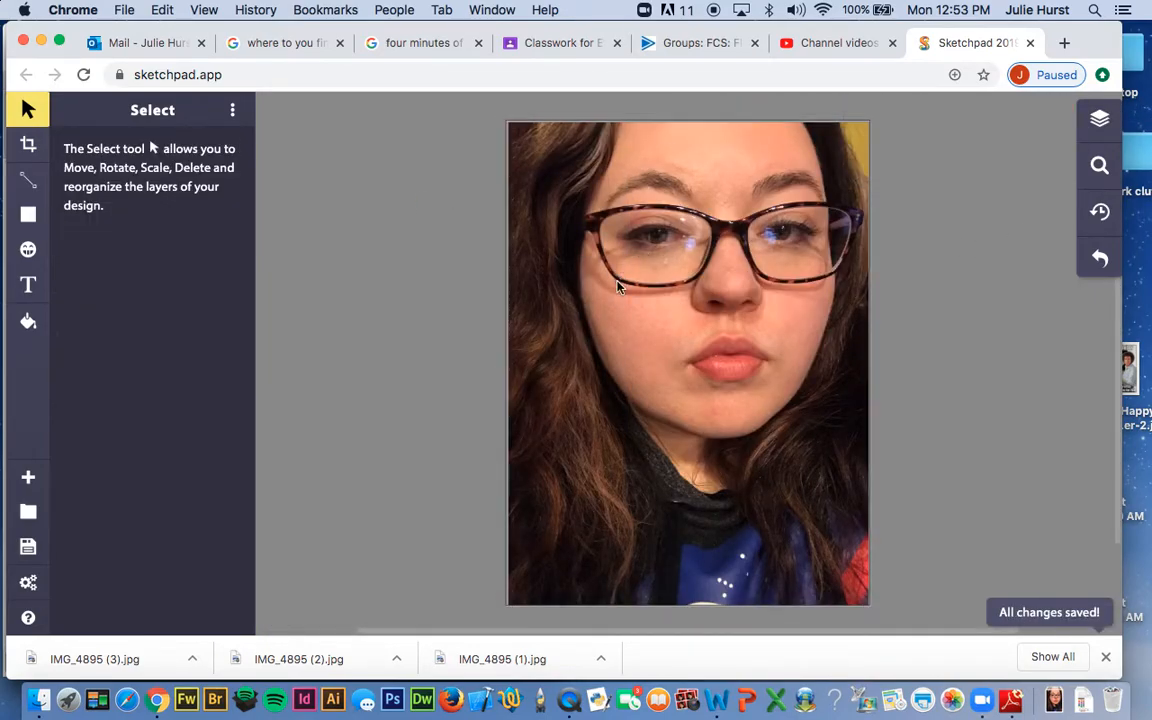
pyautogui.click(29, 217)
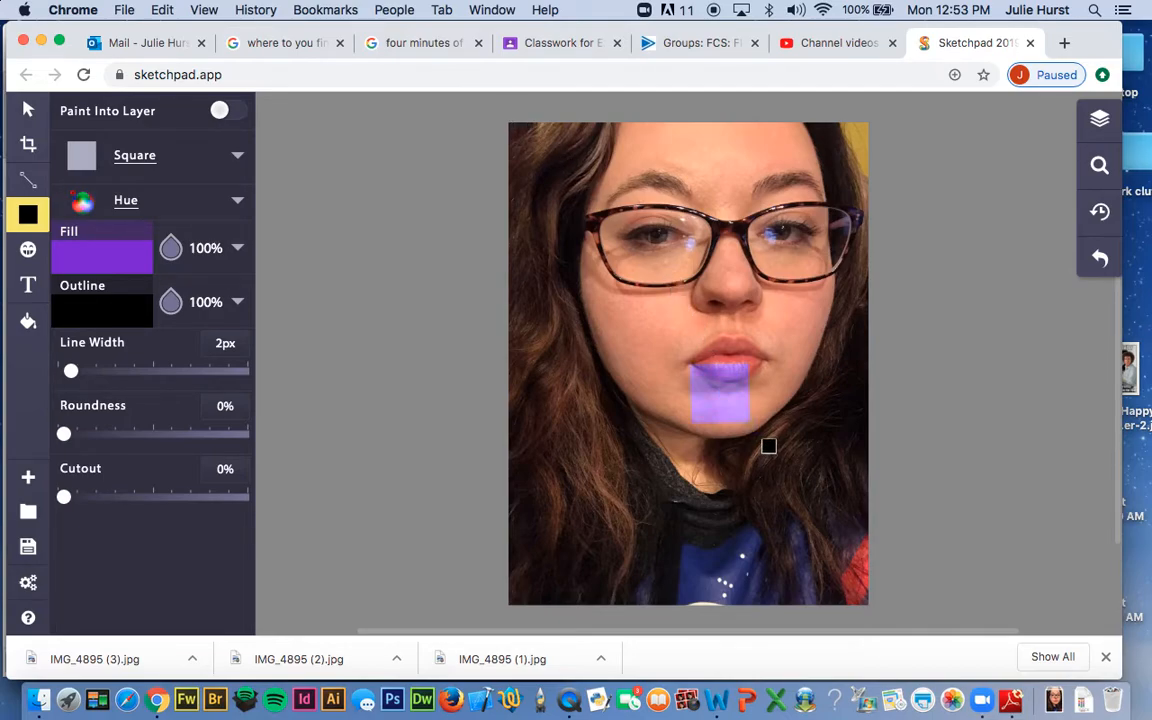
pyautogui.moveTo(836, 496); pyautogui.dragTo(830, 490)
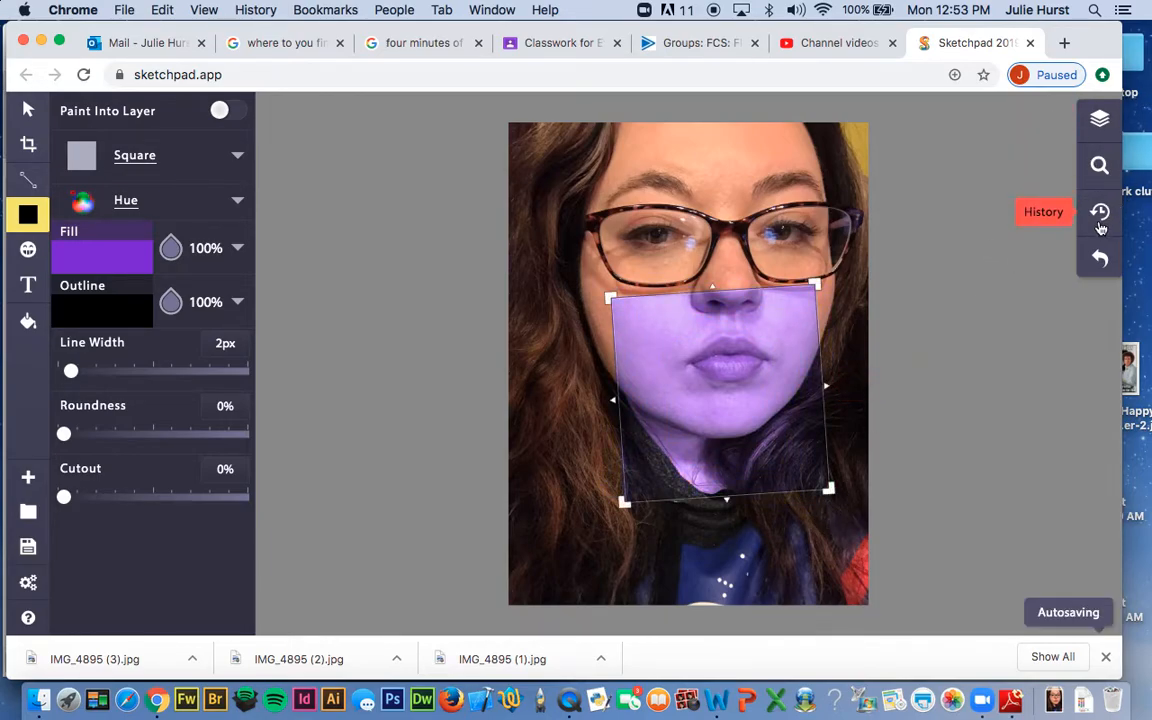
pyautogui.click(1100, 258)
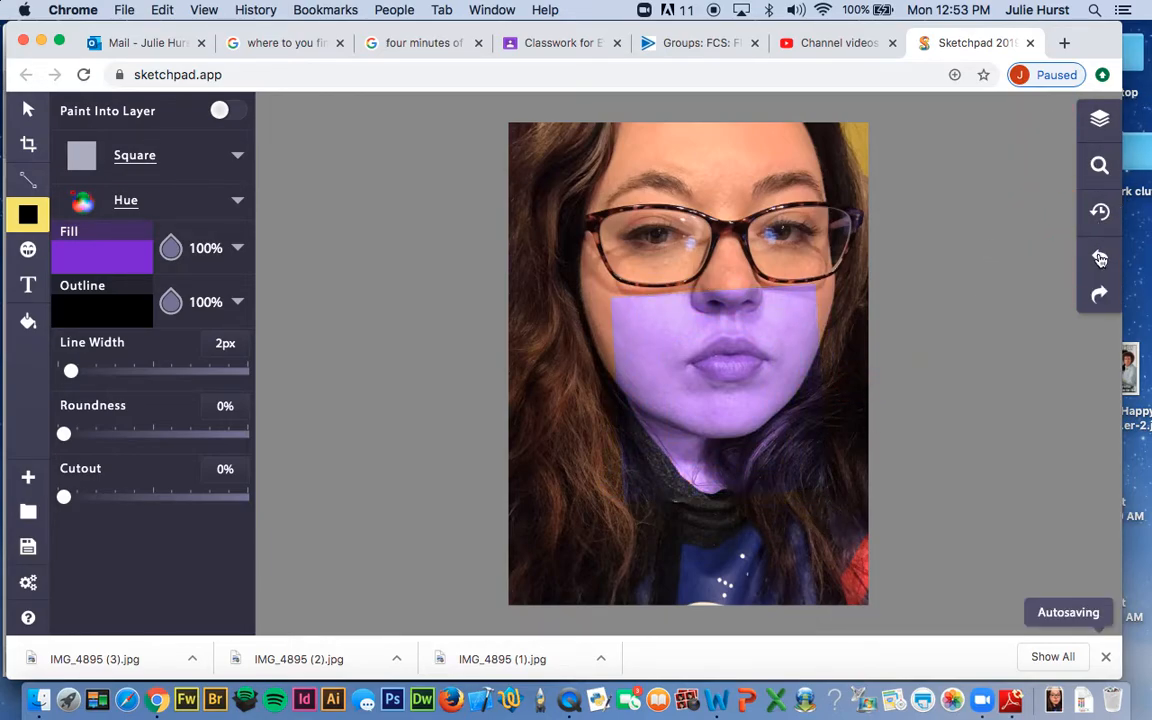
pyautogui.click(1103, 128)
pyautogui.click(962, 157)
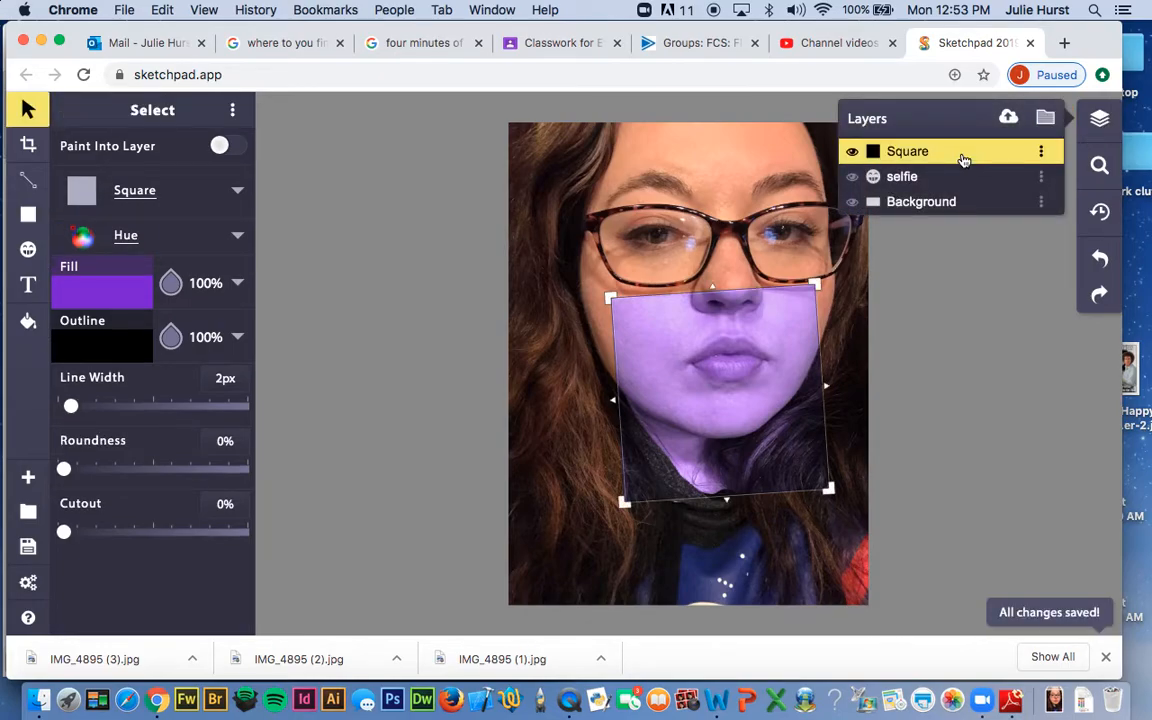
pyautogui.press('BackSpace')
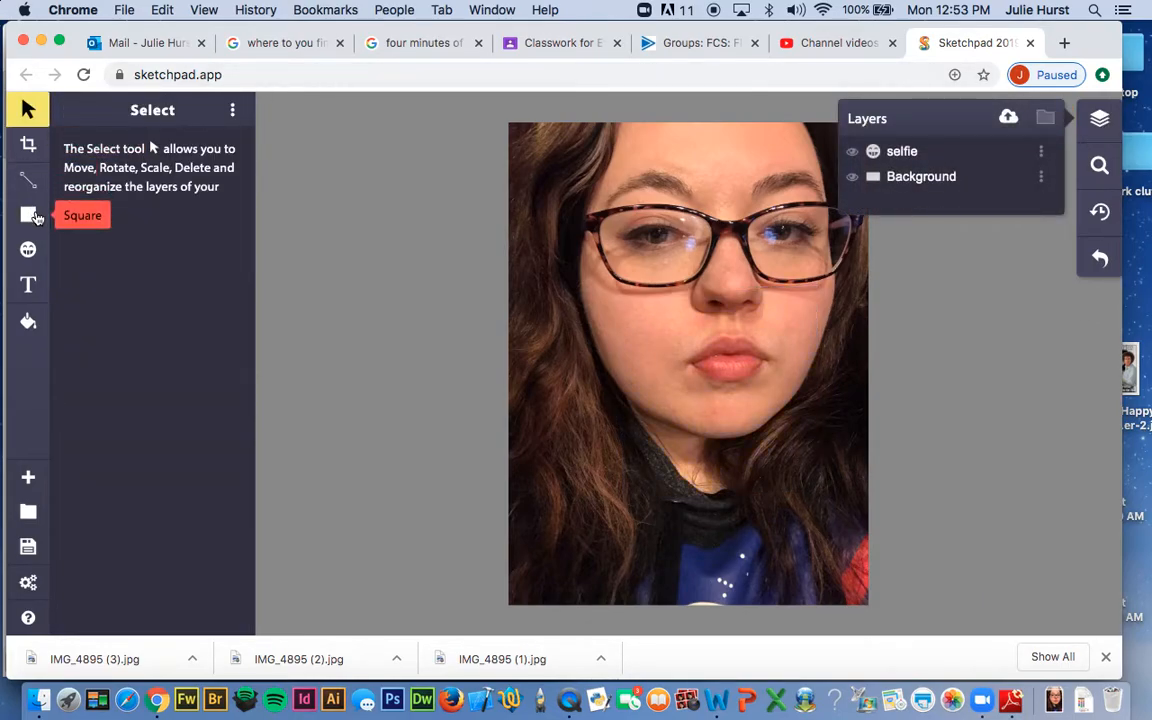
# Draw a purple square over the photo with the Square tool's blend mode set to Normal.
pyautogui.click(28, 214)
pyautogui.click(152, 203)
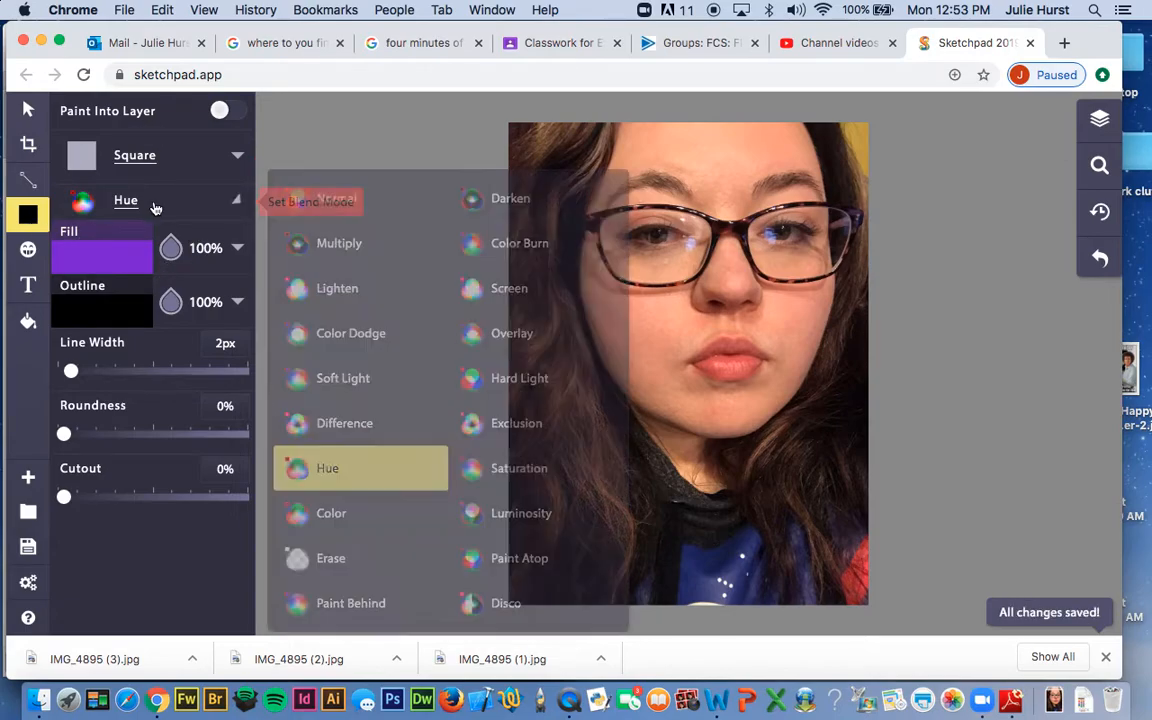
pyautogui.click(389, 199)
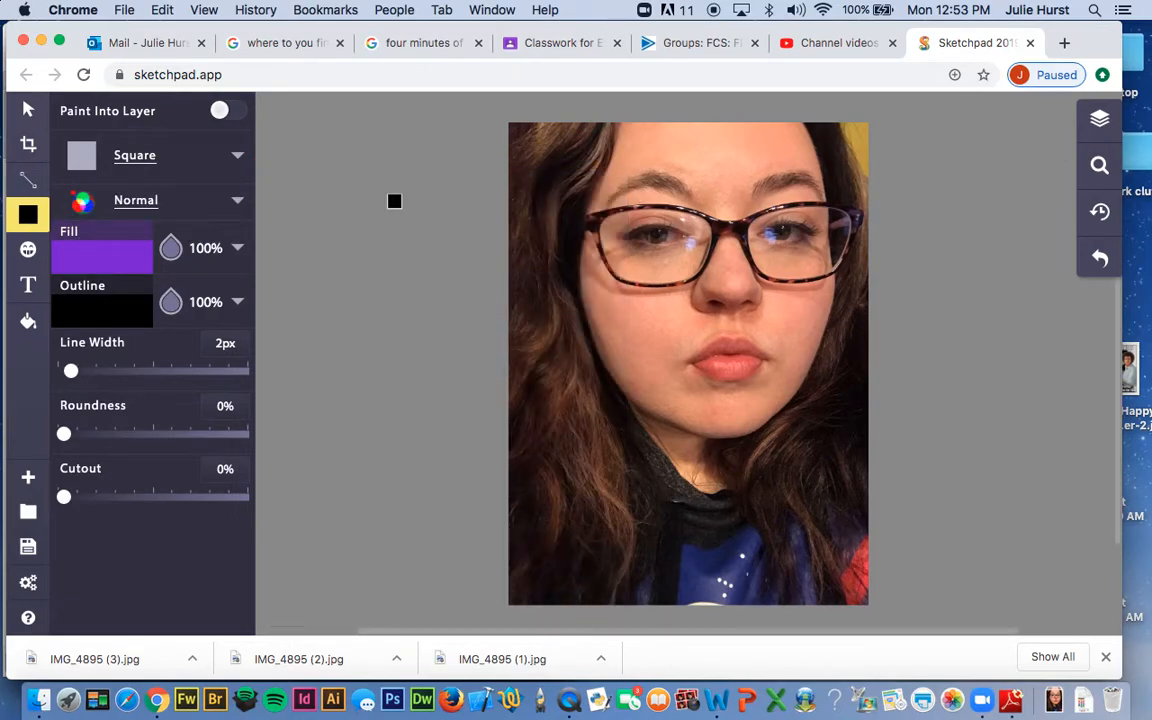
pyautogui.moveTo(648, 299); pyautogui.dragTo(761, 414)
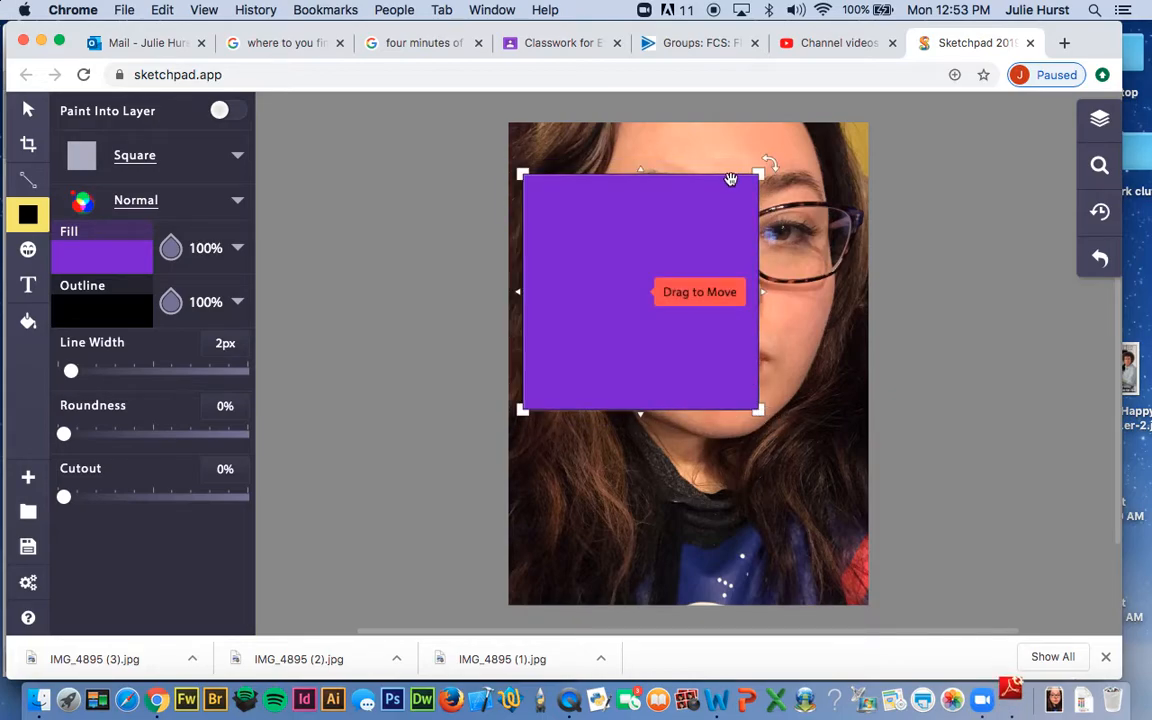
# Stretch the purple square to the canvas edges so it covers the whole photo.
pyautogui.moveTo(759, 174); pyautogui.dragTo(872, 125)
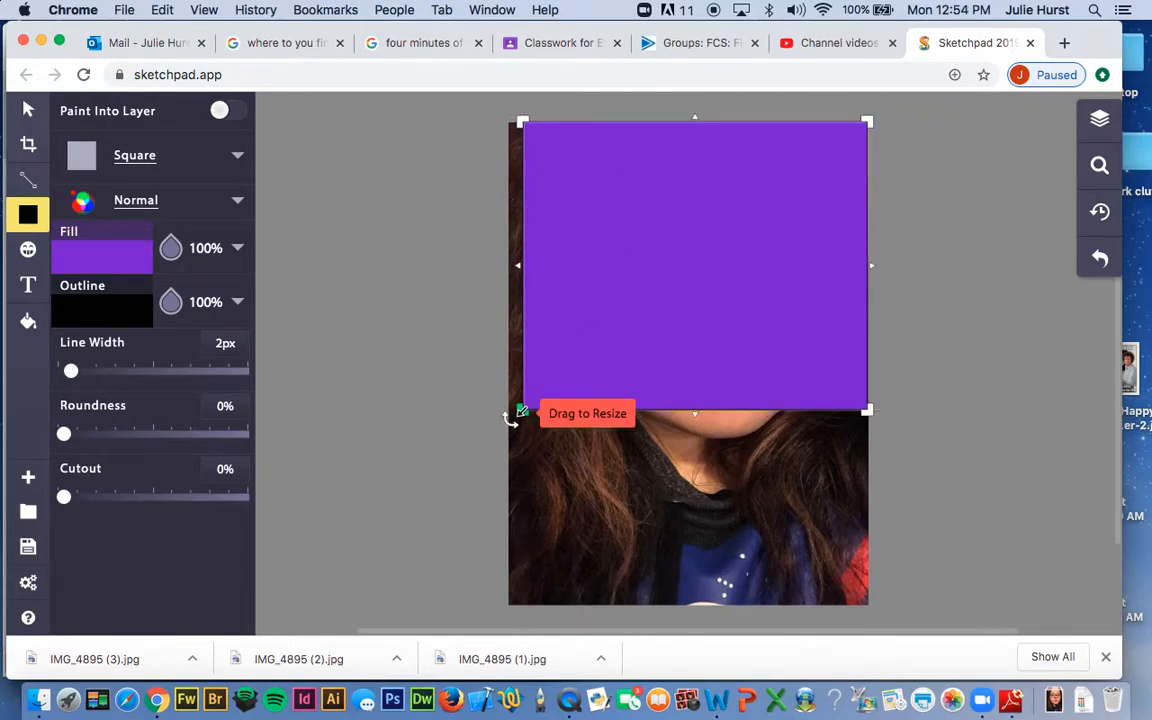
pyautogui.moveTo(513, 412); pyautogui.dragTo(507, 413)
pyautogui.moveTo(686, 417); pyautogui.dragTo(685, 612)
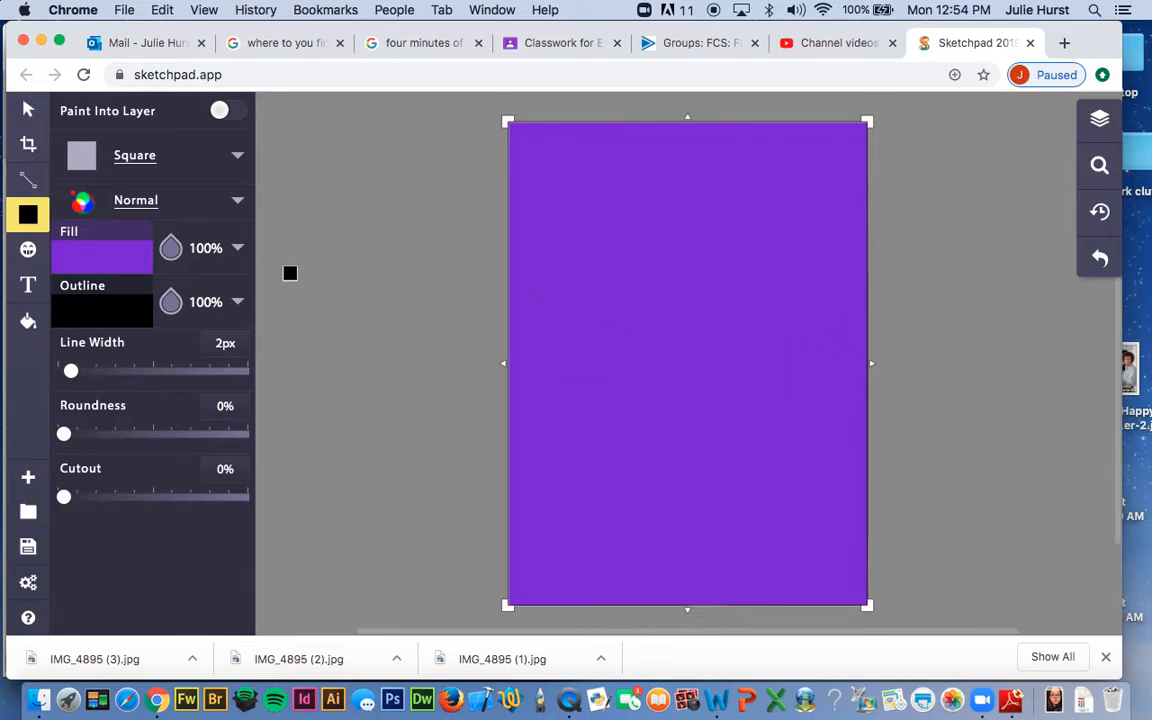
# Try the Multiply blend mode on the purple square, followed by Lighten.
pyautogui.click(220, 207)
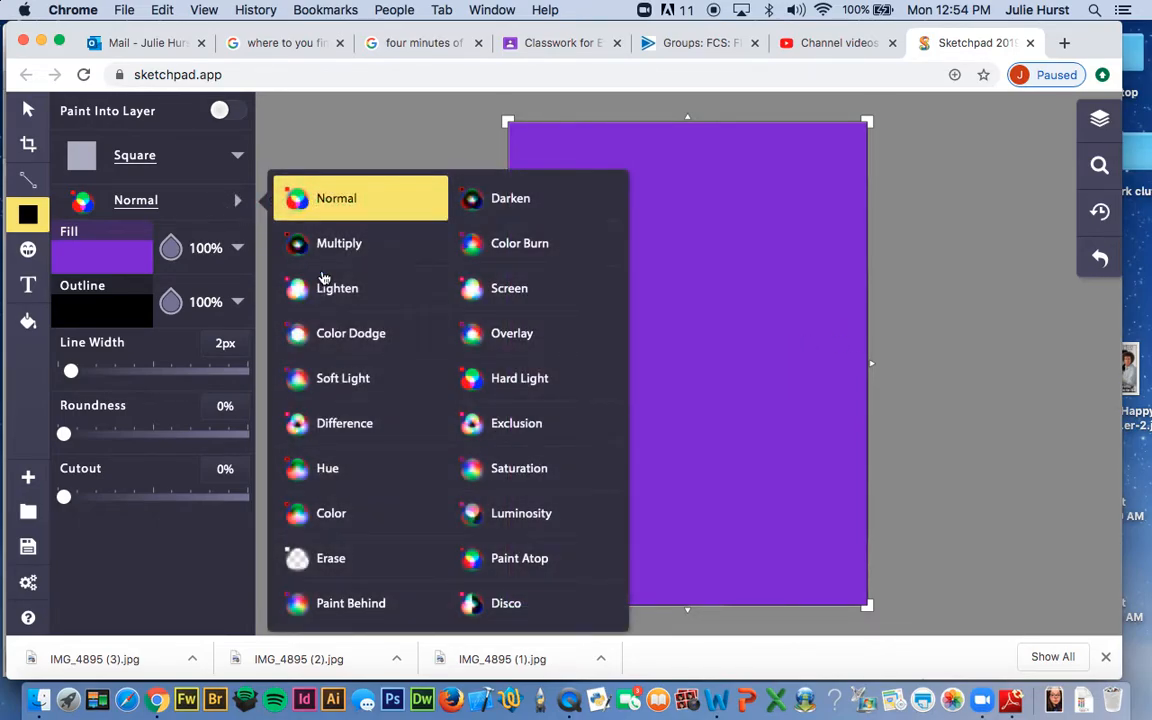
pyautogui.click(362, 255)
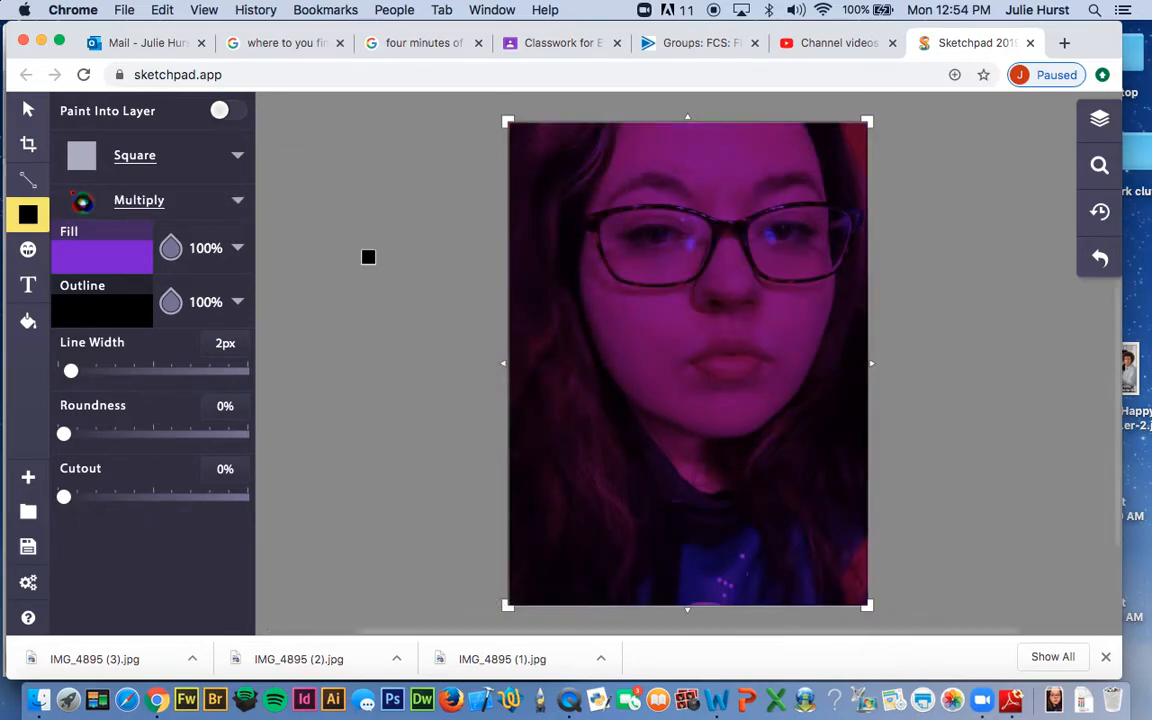
pyautogui.click(165, 201)
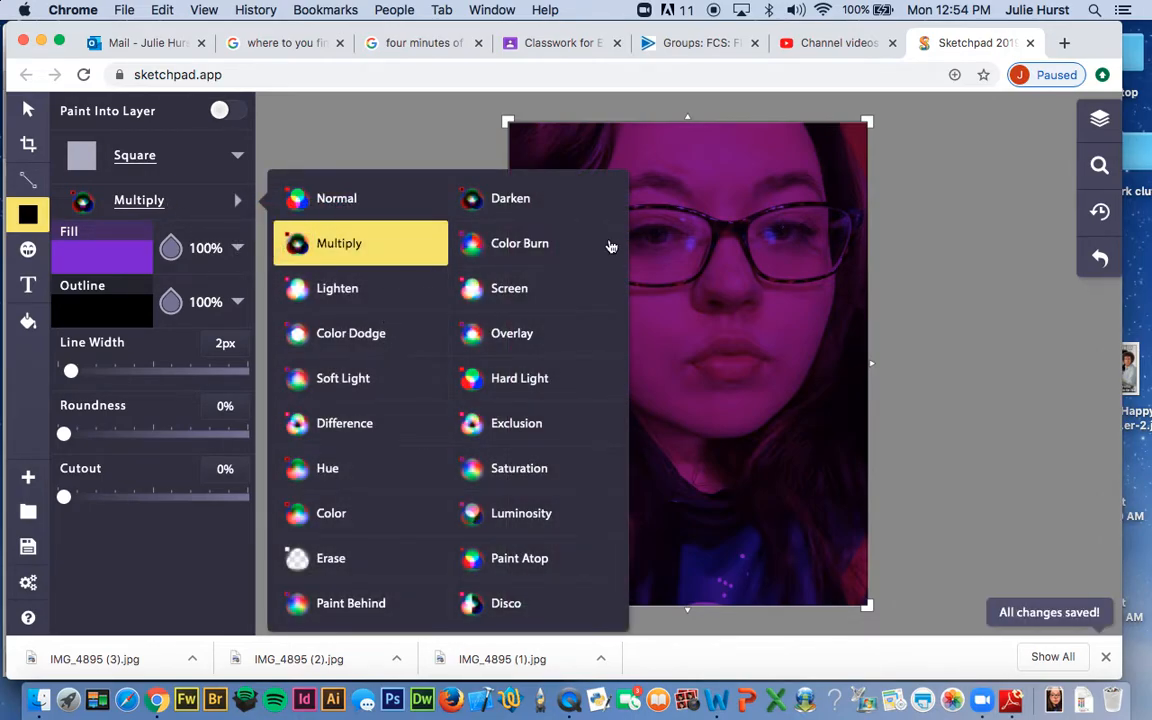
pyautogui.click(396, 290)
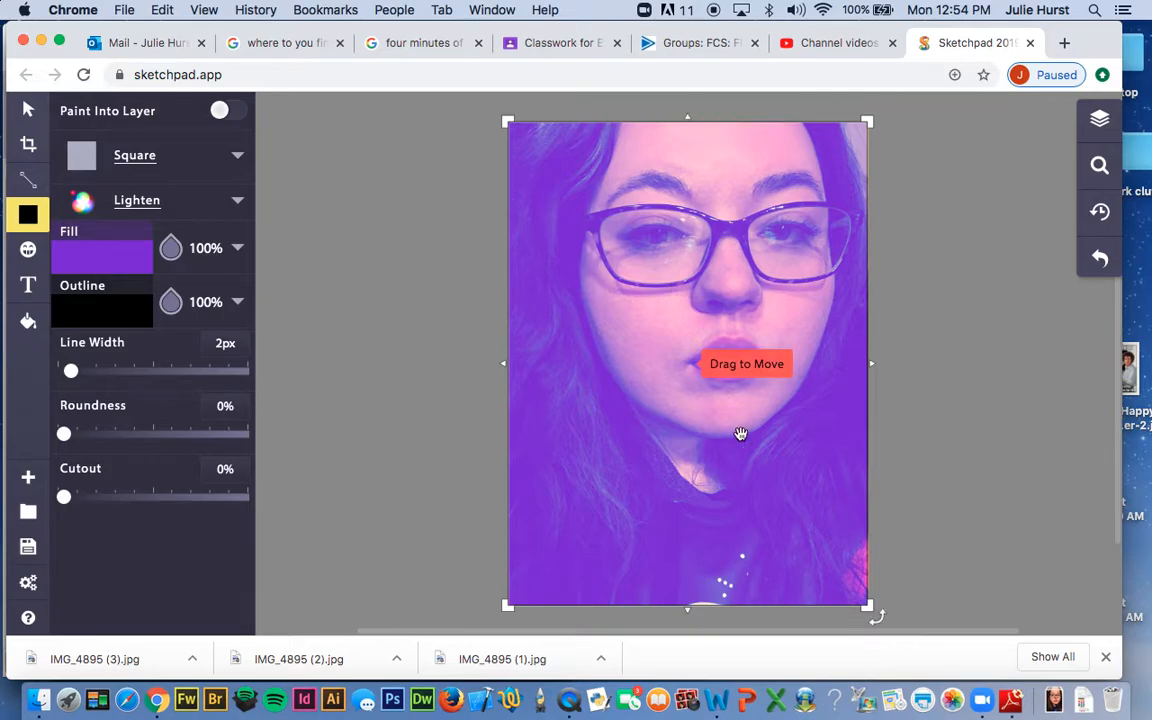
# Try several linear gradient presets as the square's fill and settle on the pink-to-blue one.
pyautogui.click(141, 276)
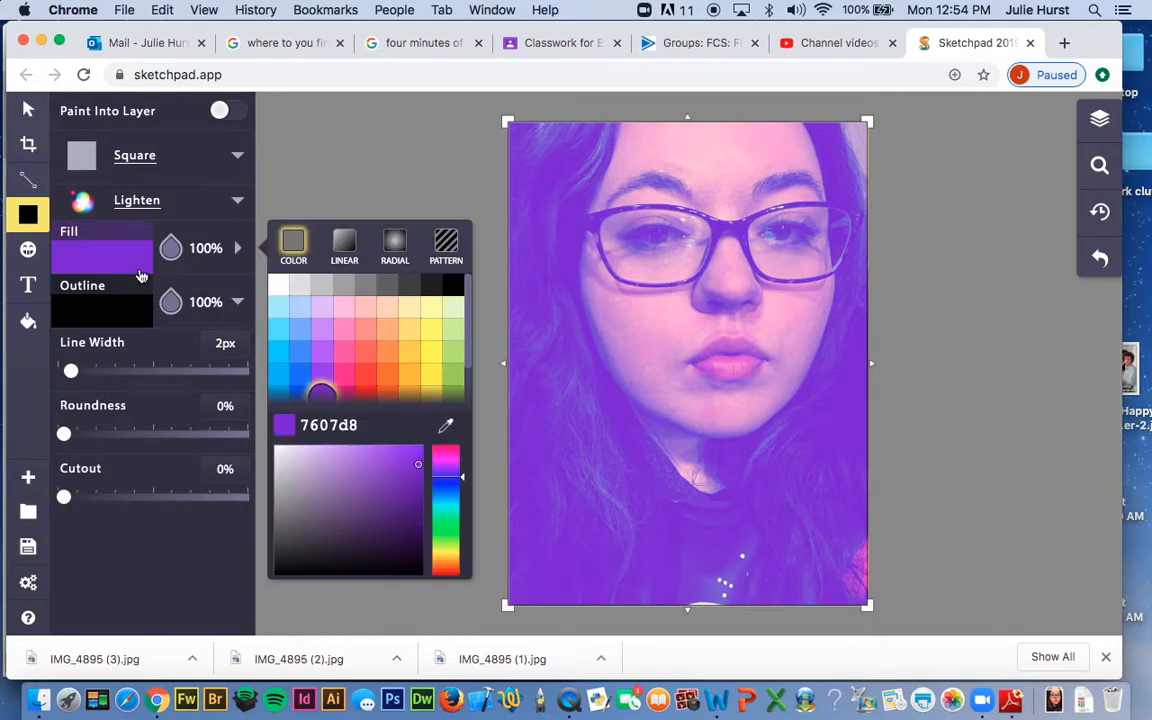
pyautogui.click(345, 248)
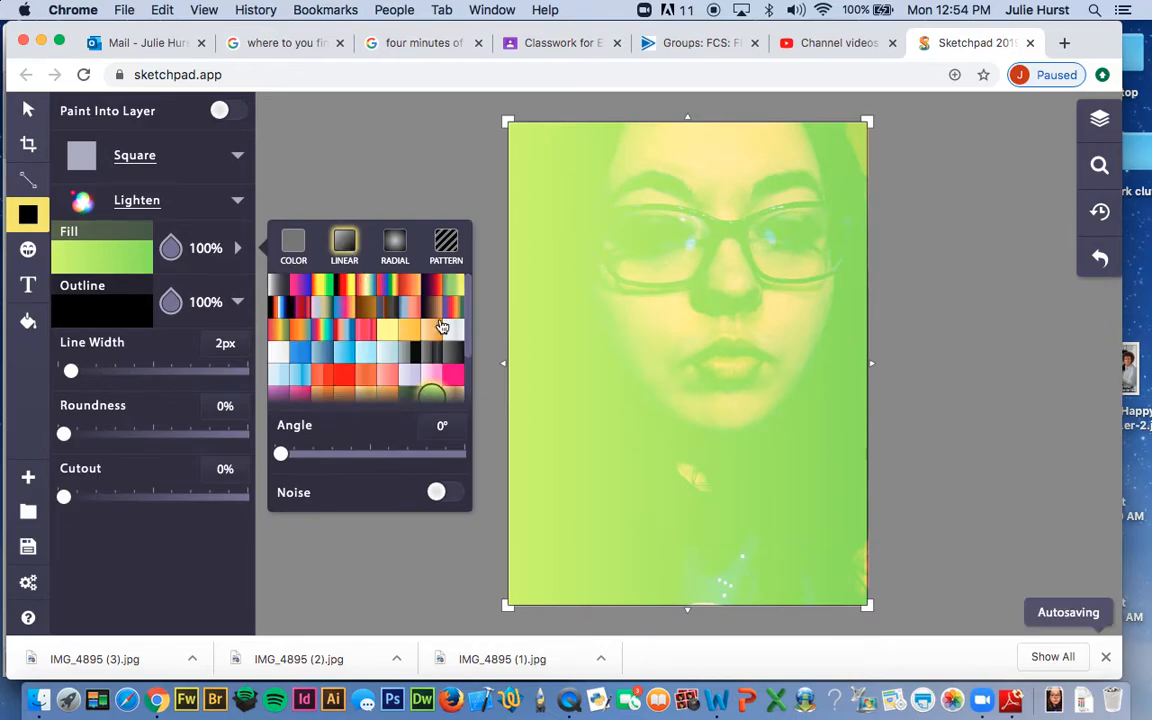
pyautogui.click(390, 287)
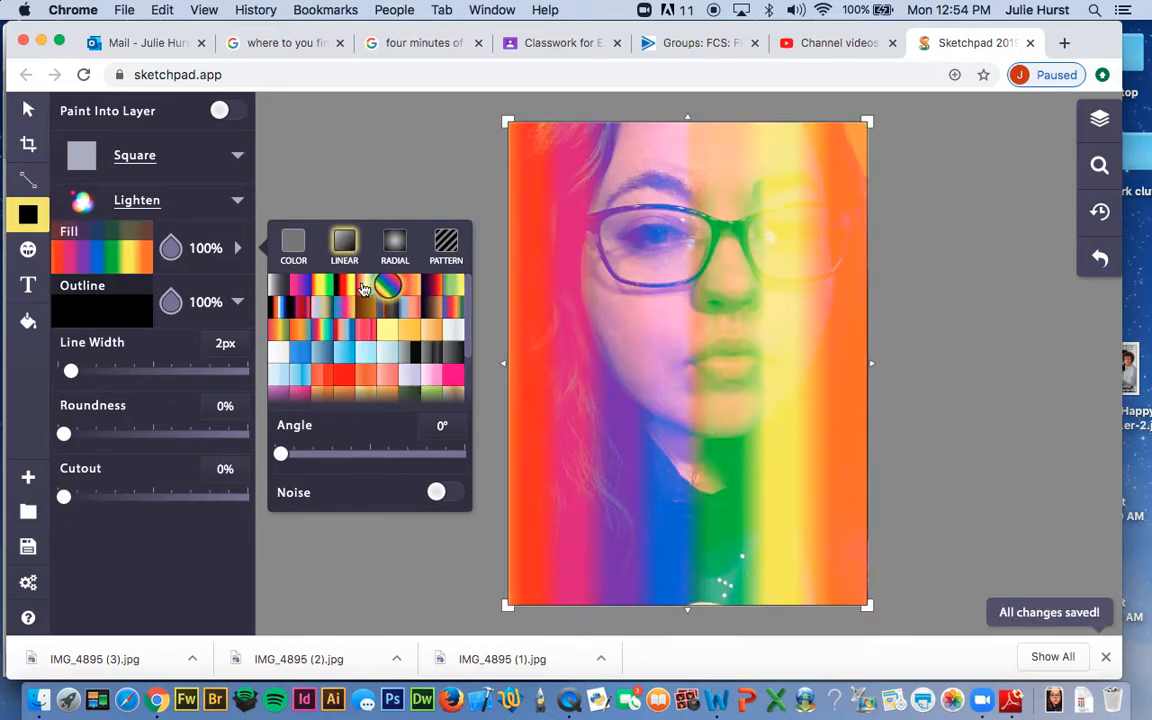
pyautogui.click(365, 288)
pyautogui.click(320, 302)
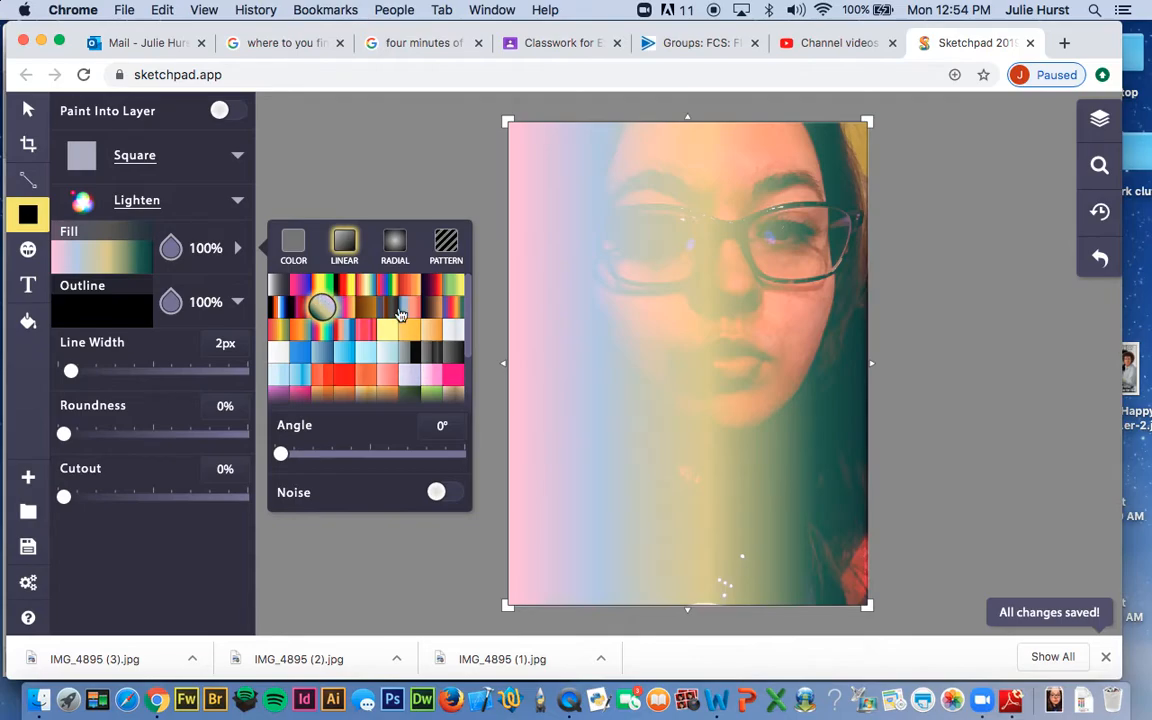
pyautogui.click(318, 287)
pyautogui.click(300, 287)
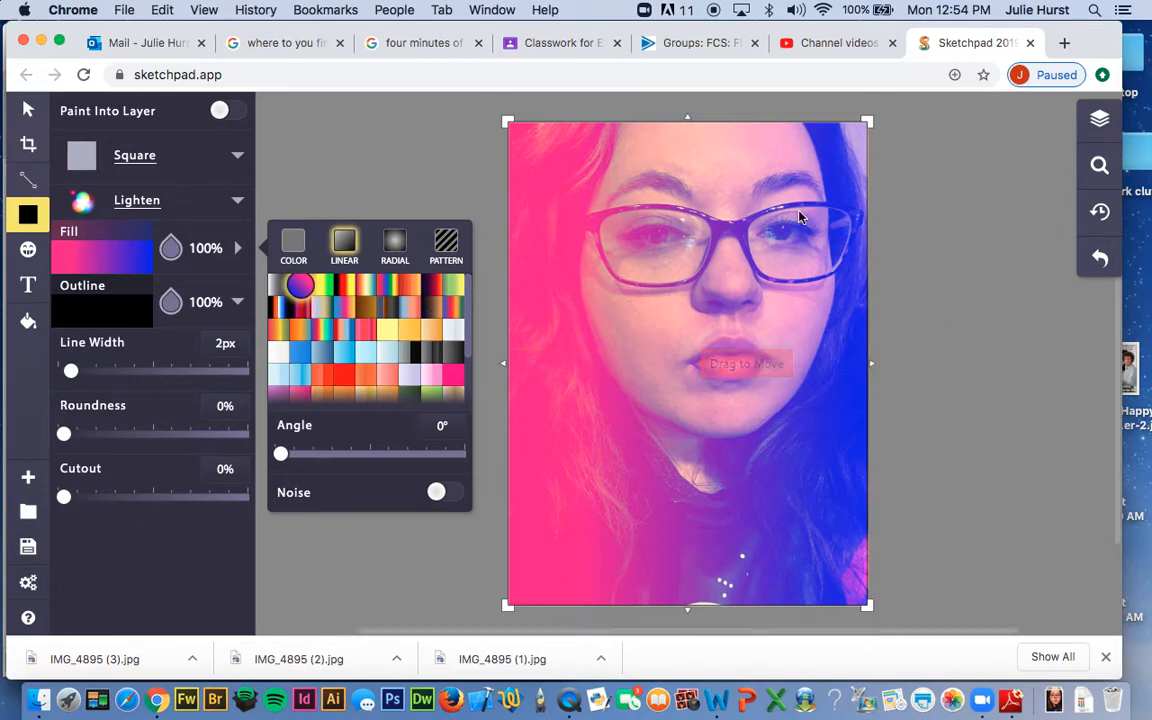
# Try the Color Dodge, Darken, Color Burn and Screen blend modes on the gradient square.
pyautogui.click(237, 200)
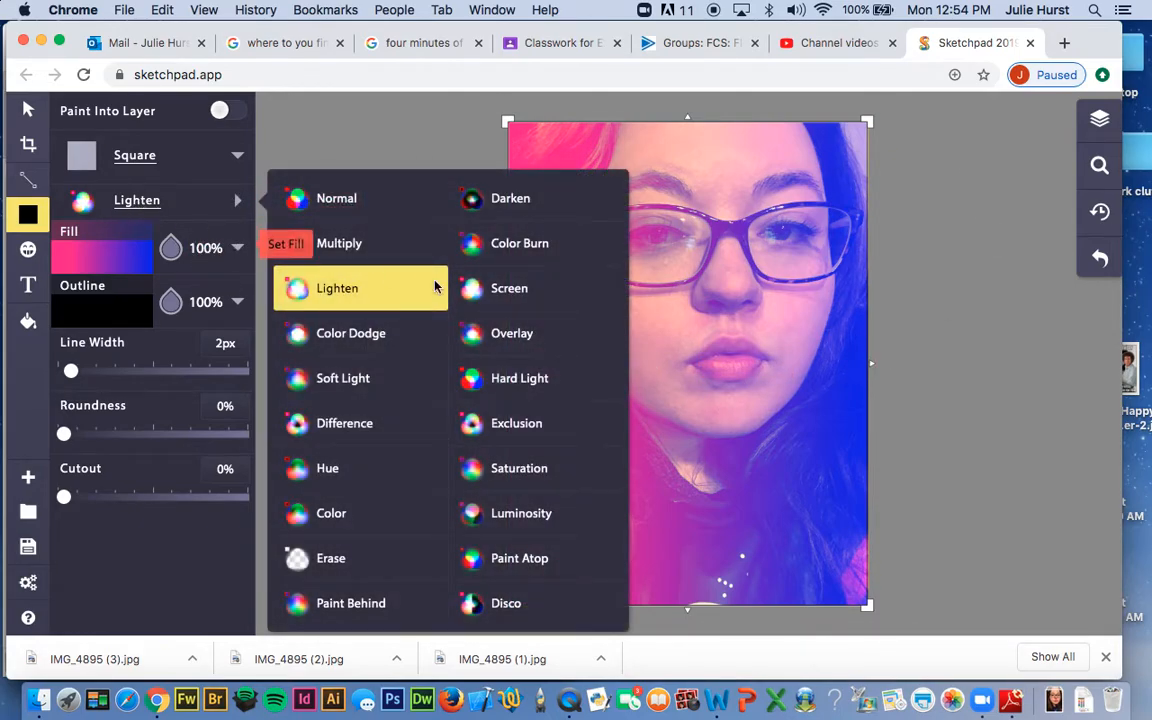
pyautogui.click(372, 333)
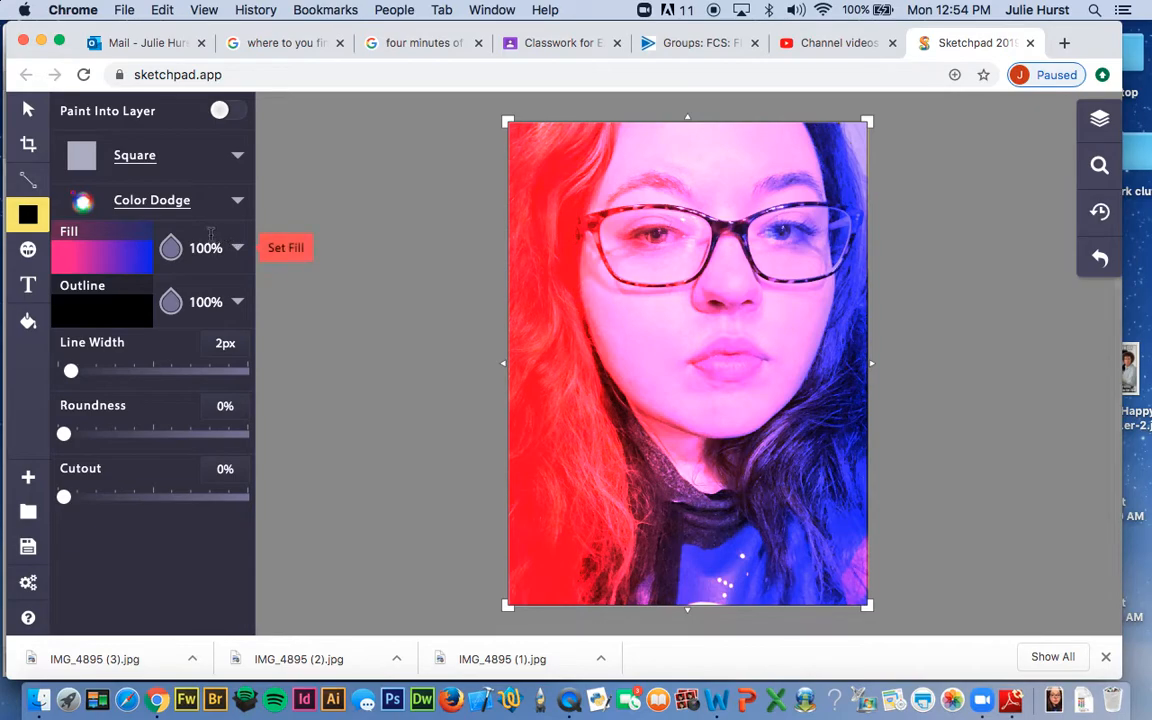
pyautogui.click(237, 200)
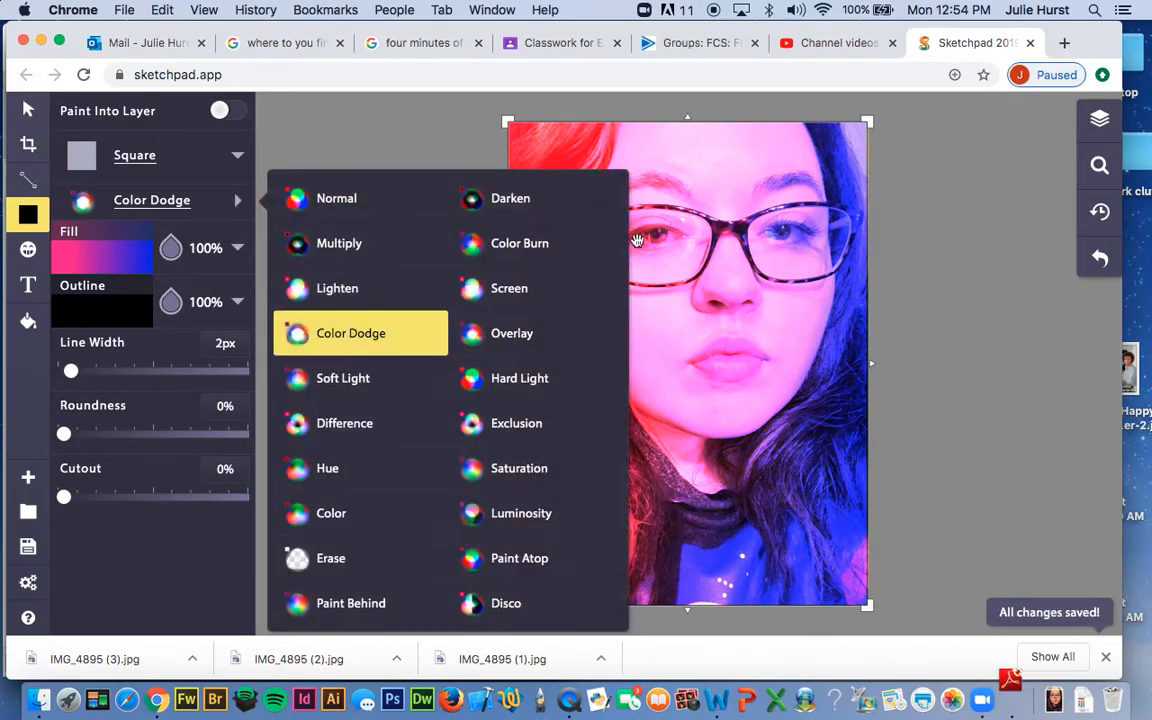
pyautogui.click(586, 199)
pyautogui.click(197, 201)
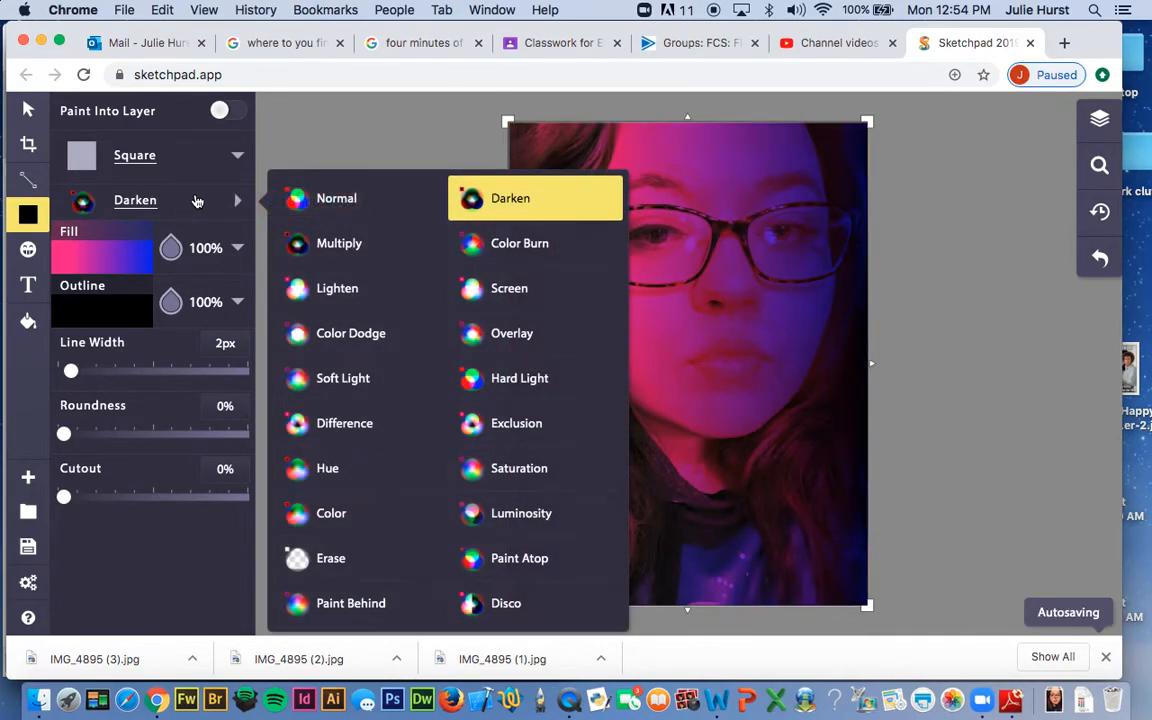
pyautogui.click(515, 244)
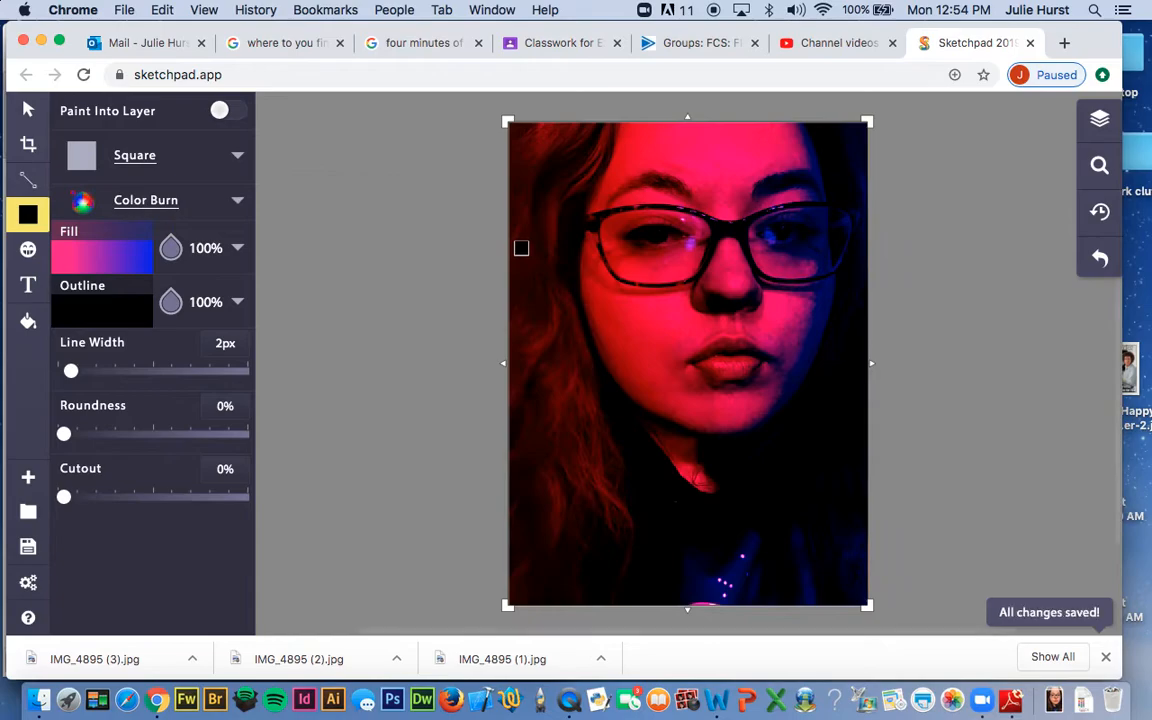
pyautogui.click(211, 205)
pyautogui.click(538, 286)
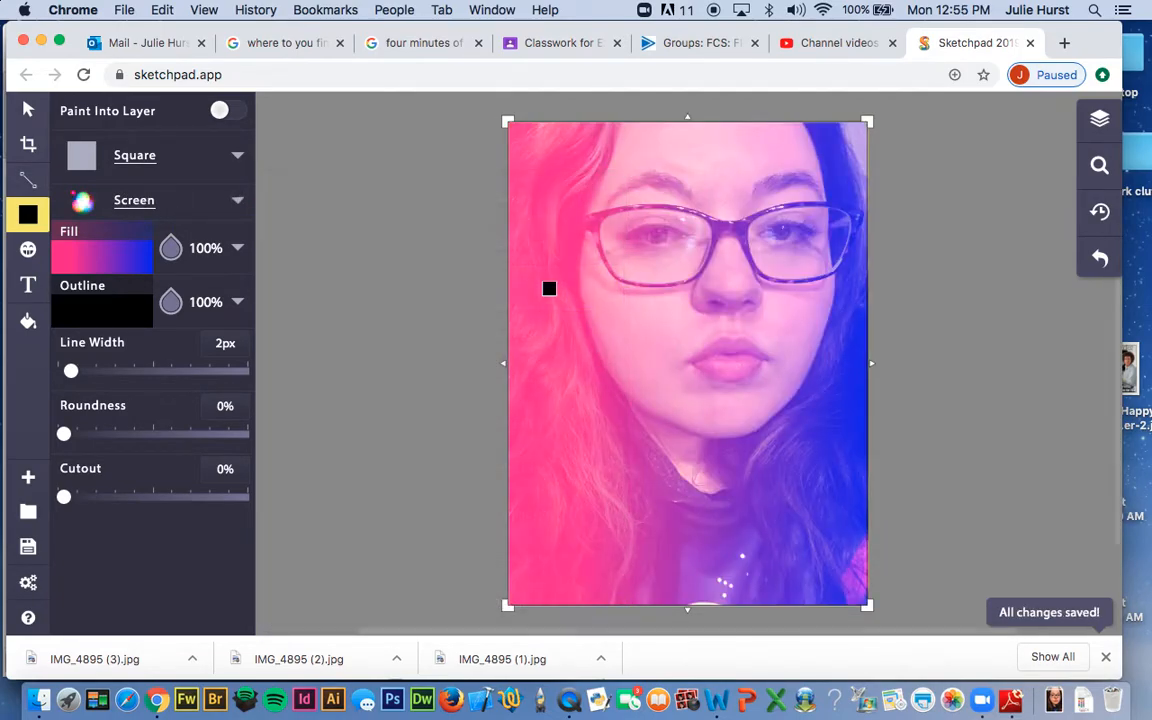
# Try the Hard Light and Overlay blend modes on the gradient square, followed by Hard Light again and Saturation.
pyautogui.click(202, 205)
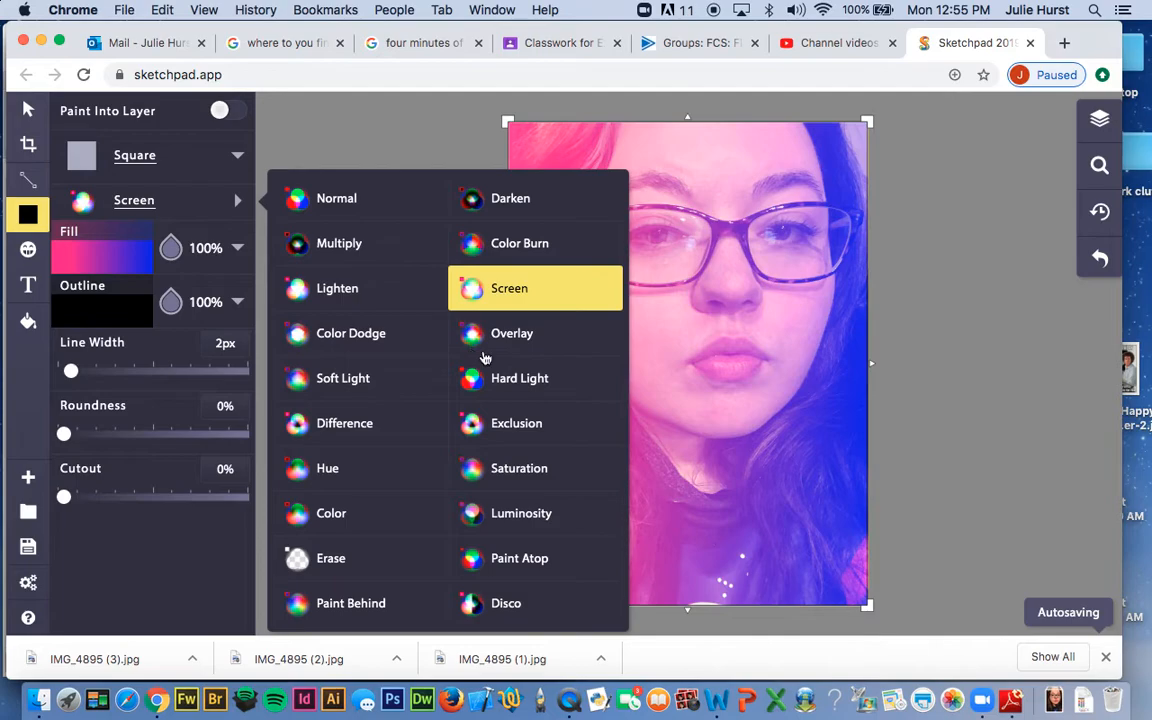
pyautogui.click(488, 375)
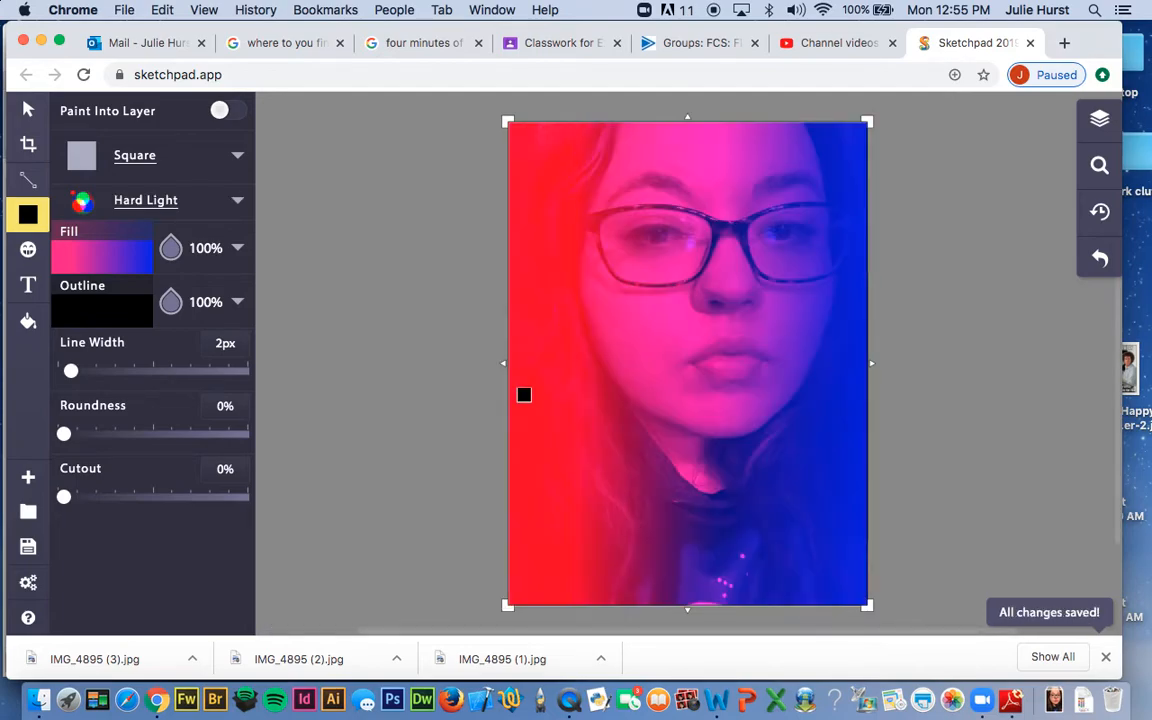
pyautogui.click(186, 206)
pyautogui.click(483, 330)
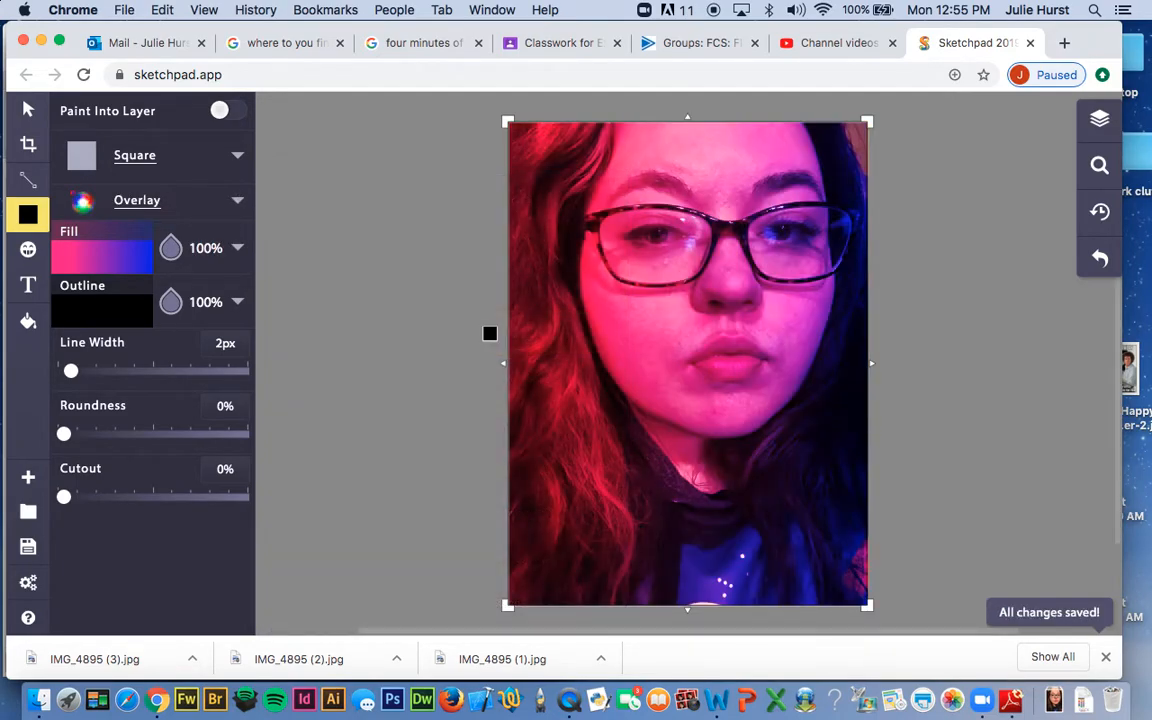
pyautogui.click(185, 206)
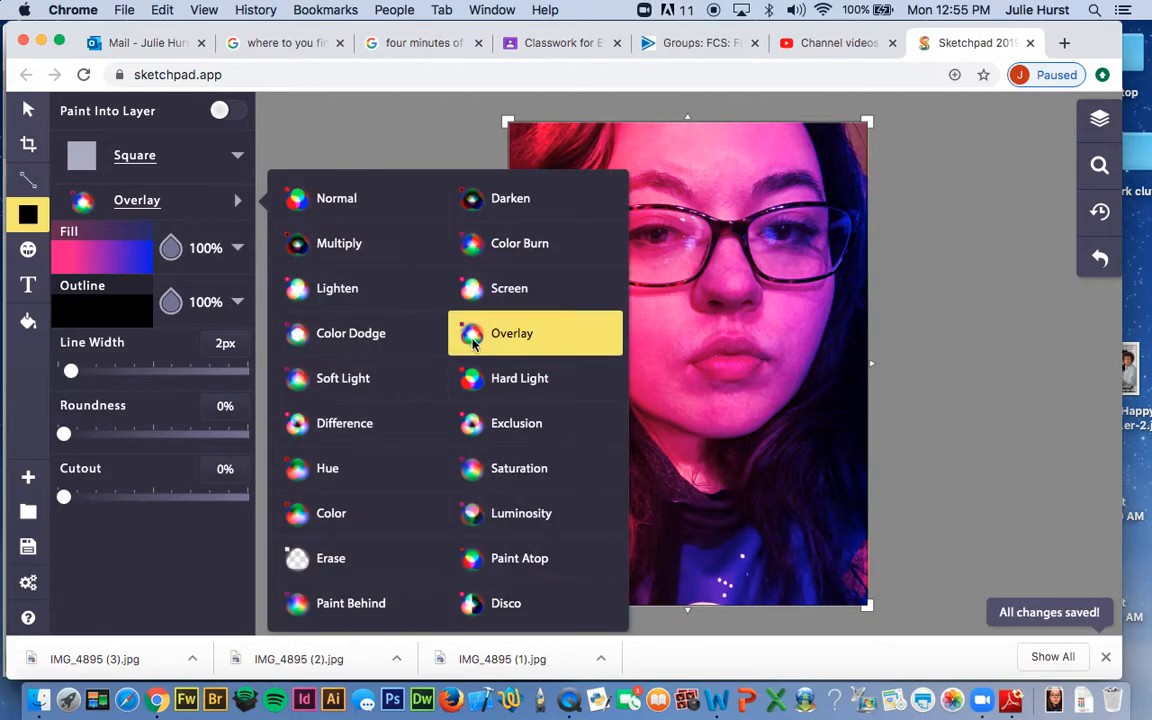
pyautogui.click(521, 381)
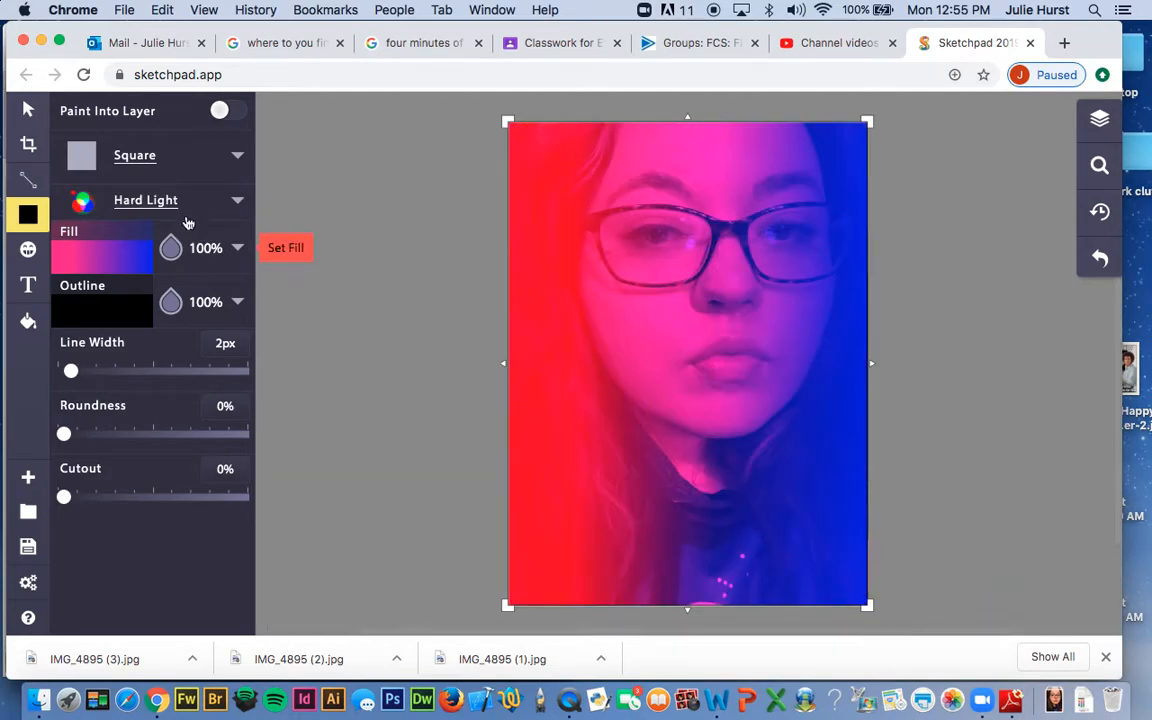
pyautogui.click(177, 206)
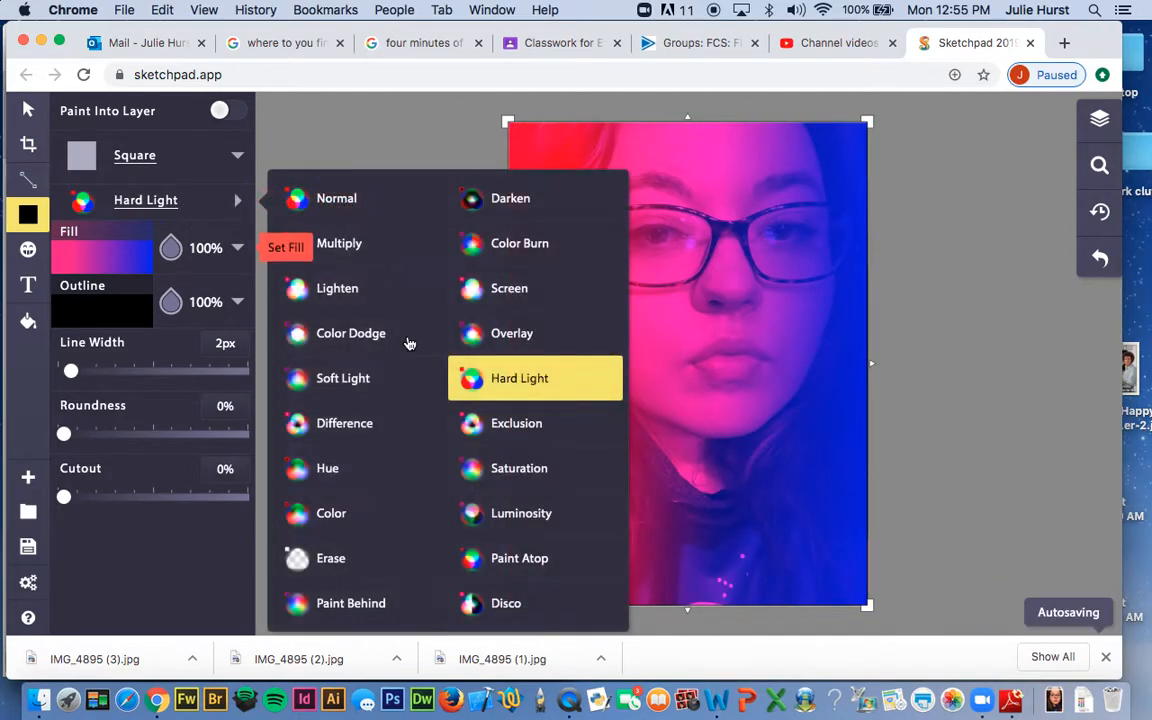
pyautogui.click(538, 472)
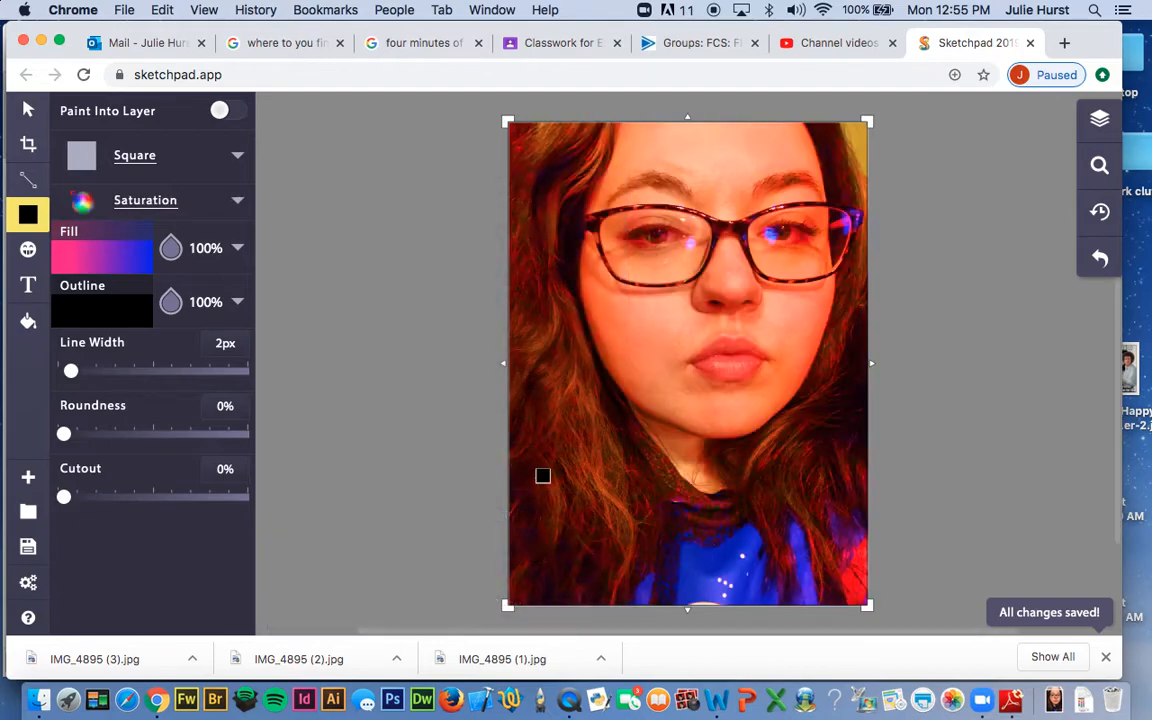
# Try the Luminosity blend mode on the gradient square and settle on Hue.
pyautogui.click(195, 207)
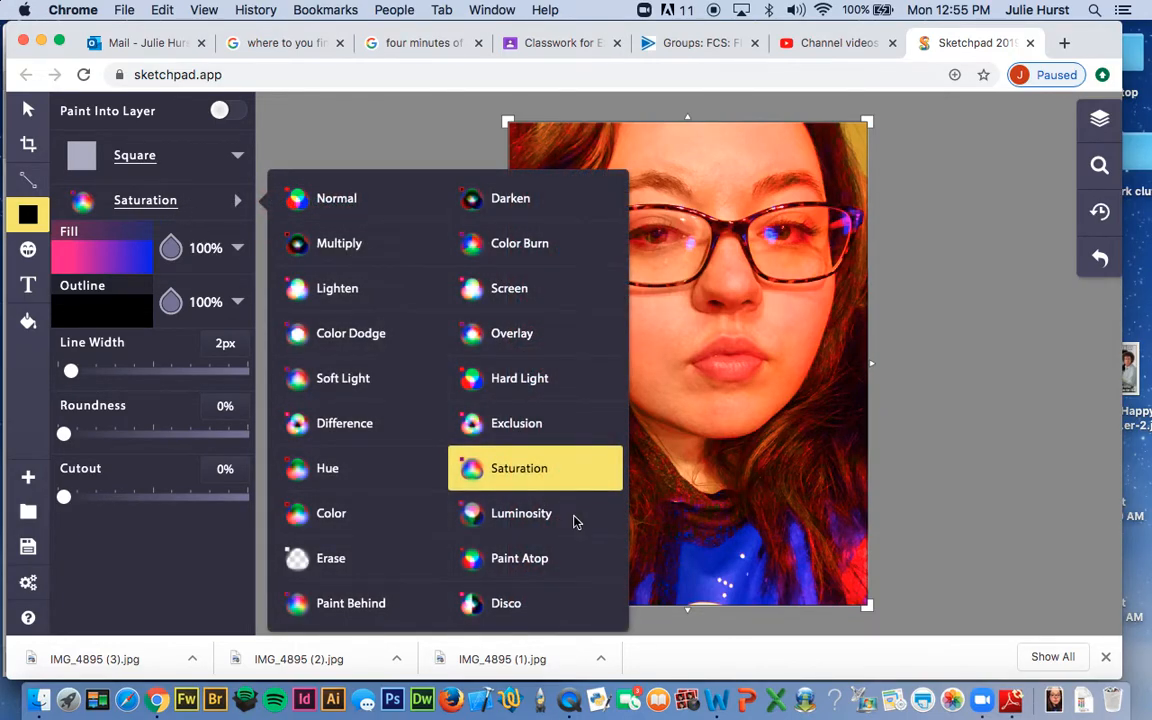
pyautogui.click(575, 523)
pyautogui.click(163, 214)
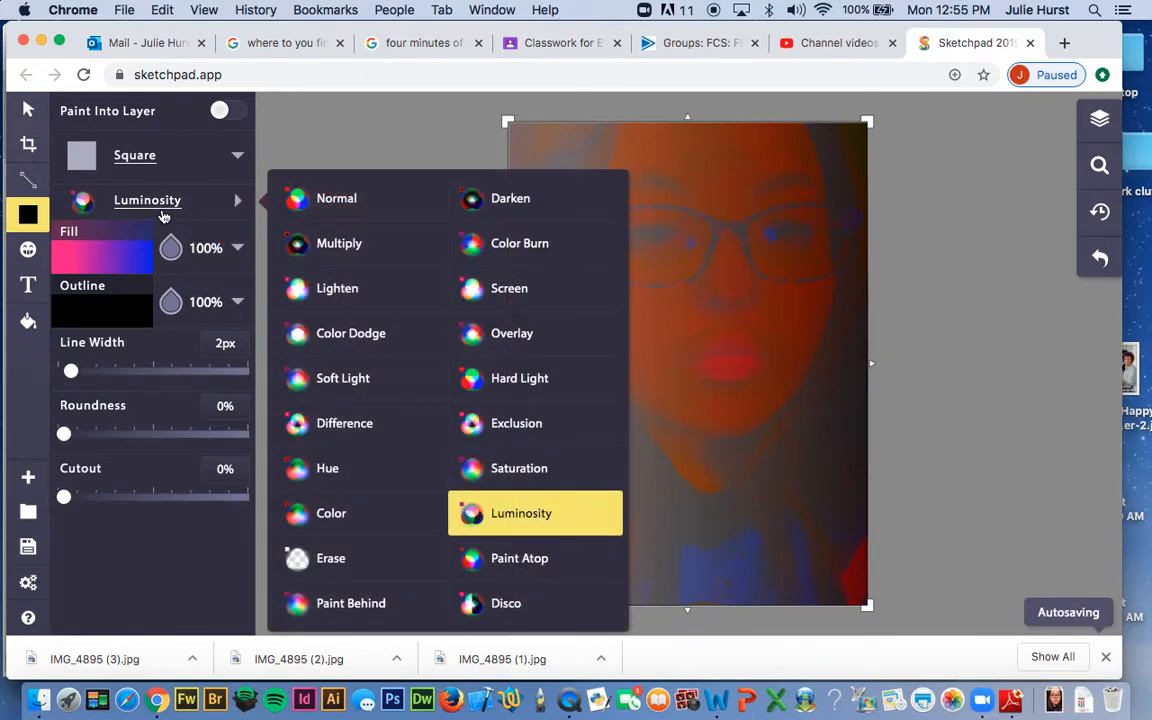
pyautogui.click(349, 472)
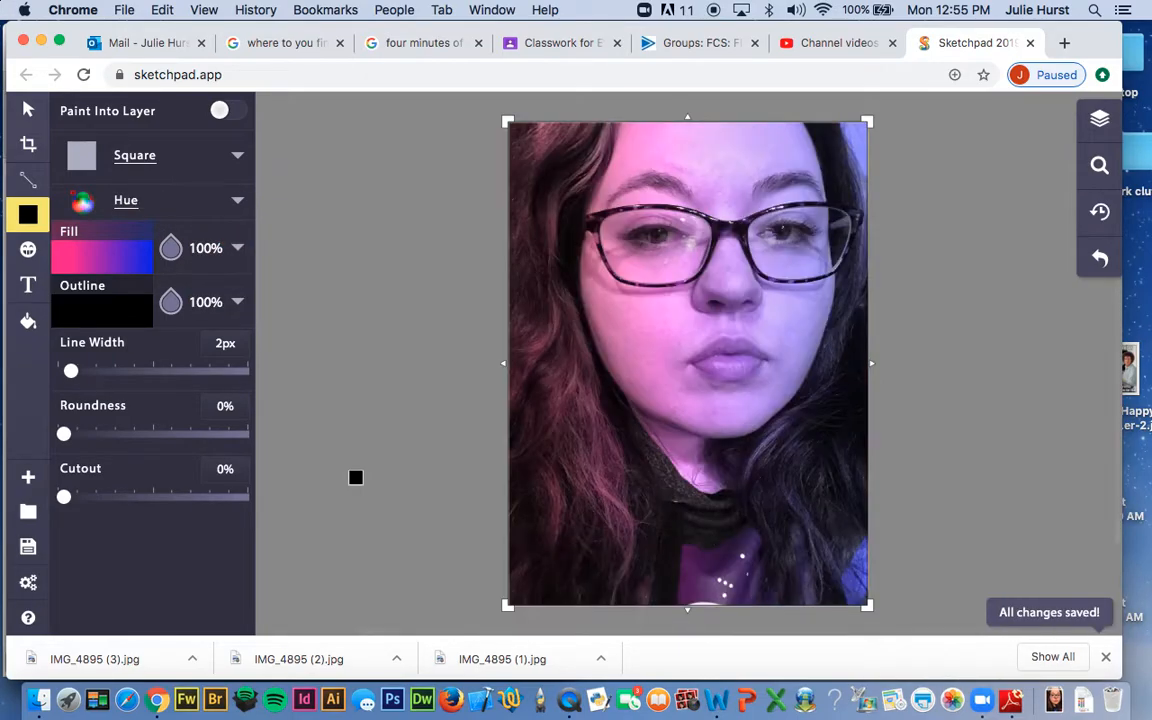
# Replace the square's gradient with a solid colour fill, trying light blue before choosing the blue 2469ff.
pyautogui.click(107, 261)
pyautogui.click(303, 249)
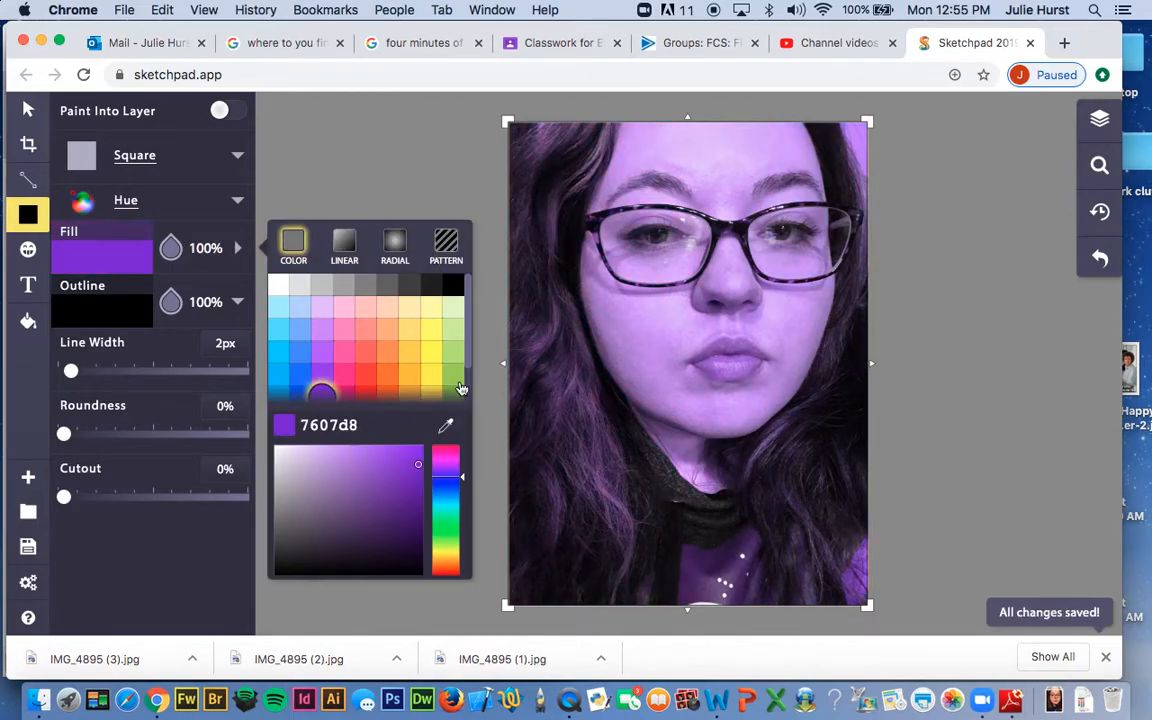
pyautogui.click(279, 354)
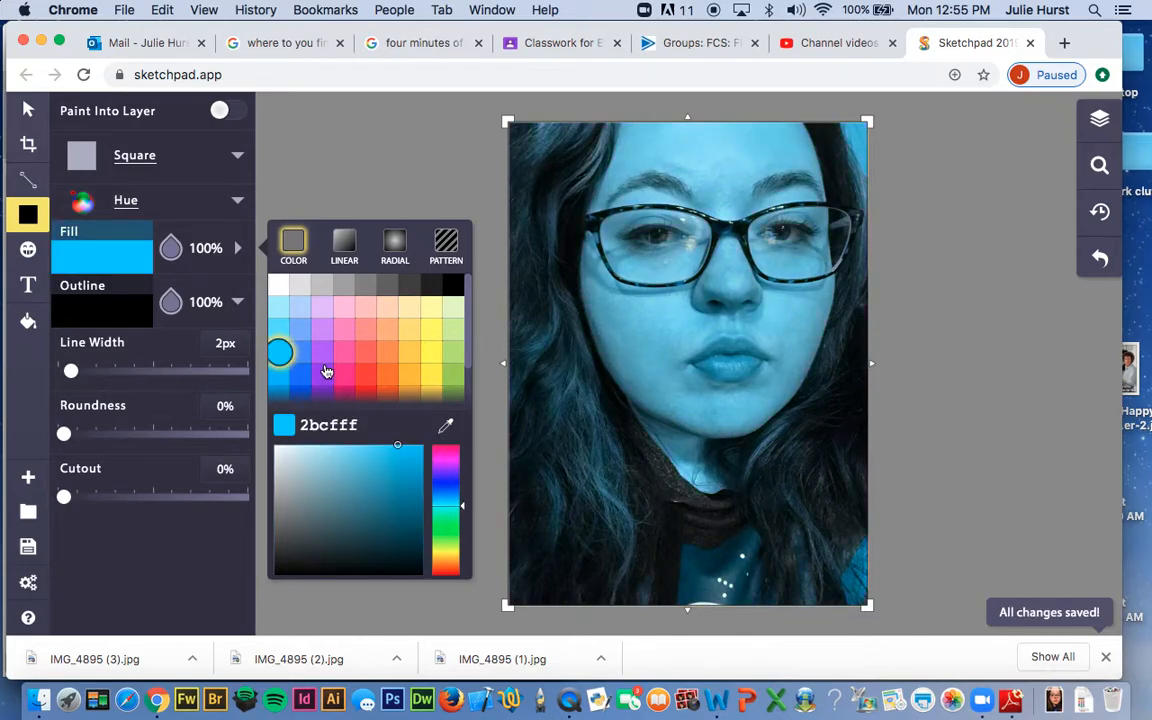
pyautogui.click(300, 374)
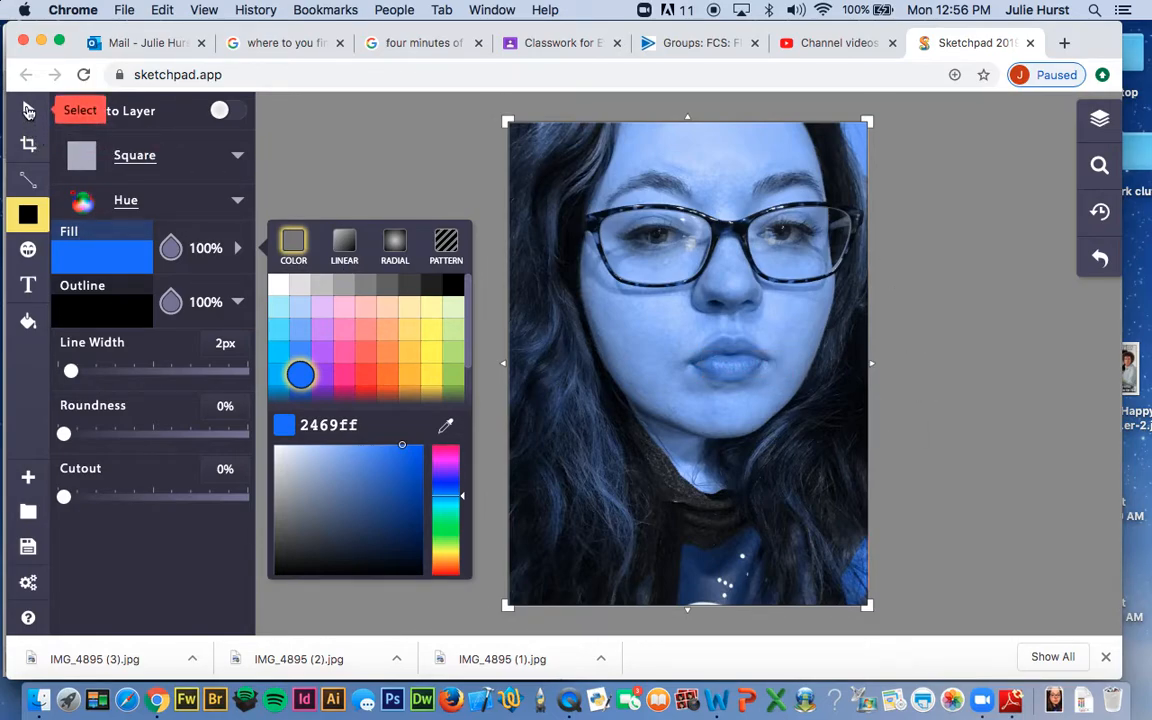
# Switch from the square to the drawing tools and choose the Paintbrush.
pyautogui.click(30, 182)
pyautogui.click(172, 162)
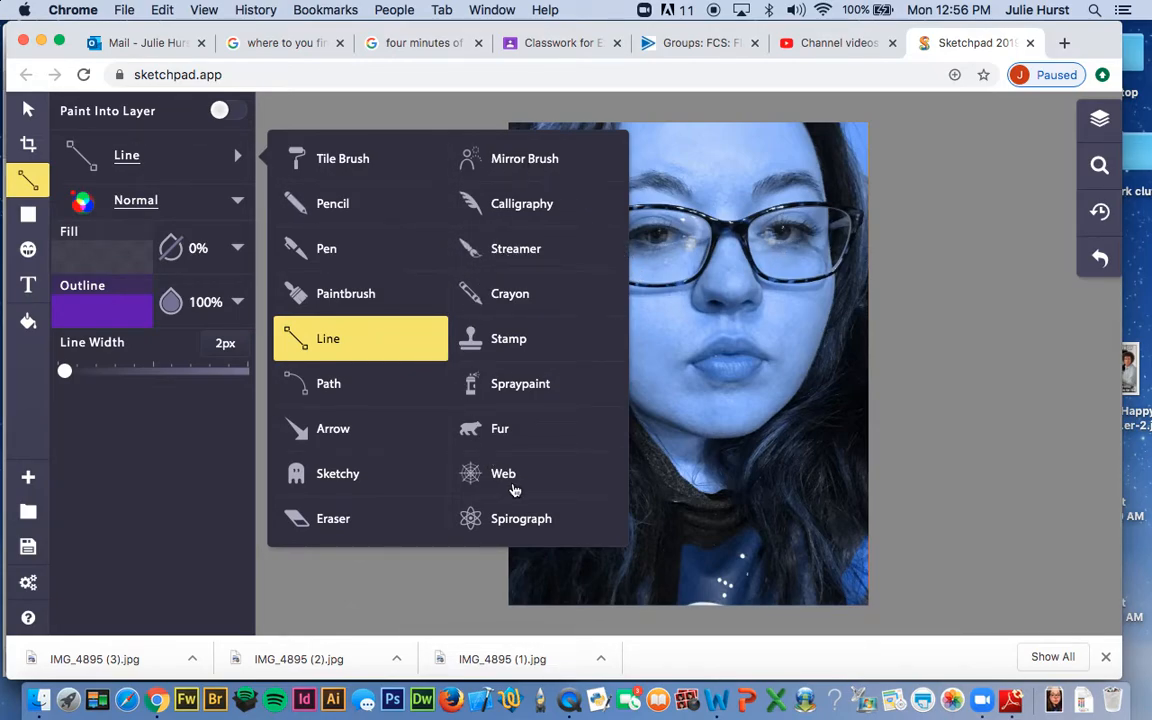
pyautogui.click(345, 291)
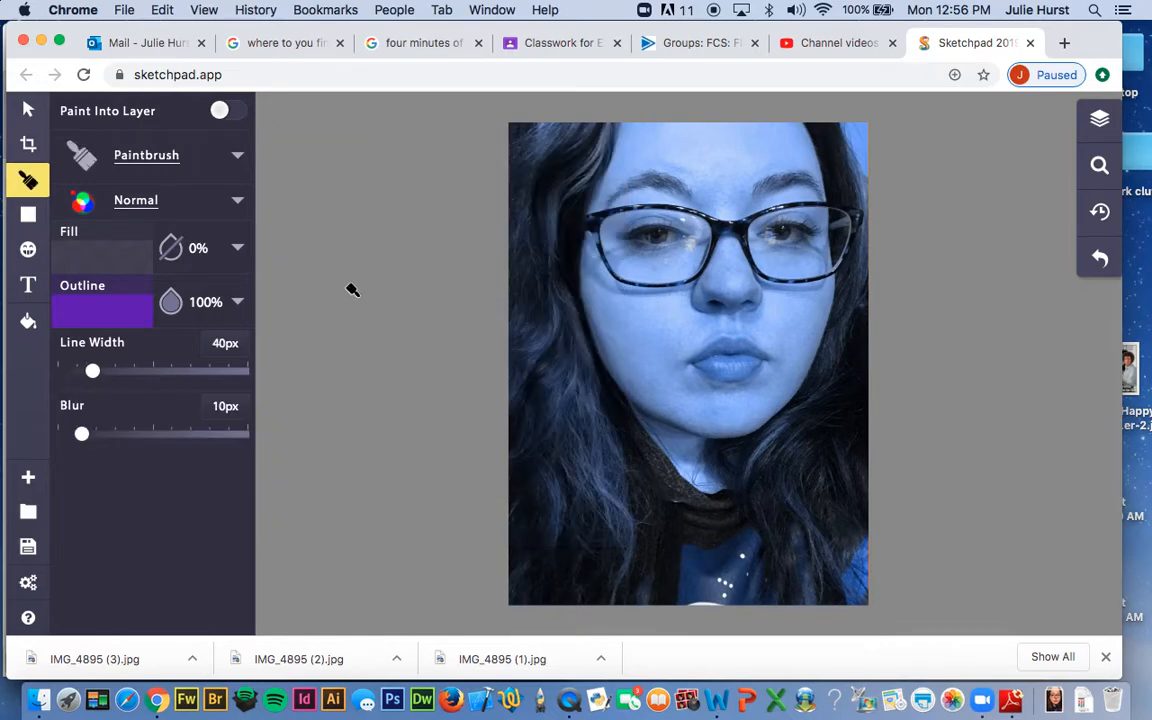
pyautogui.click(172, 165)
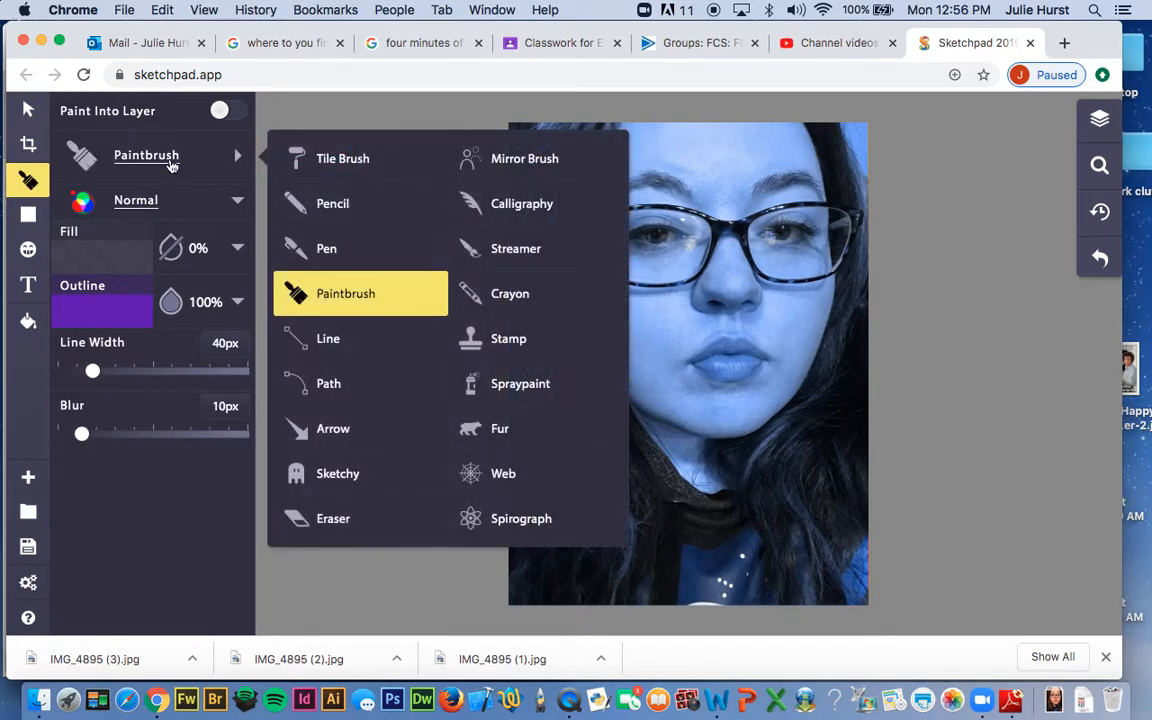
pyautogui.click(378, 295)
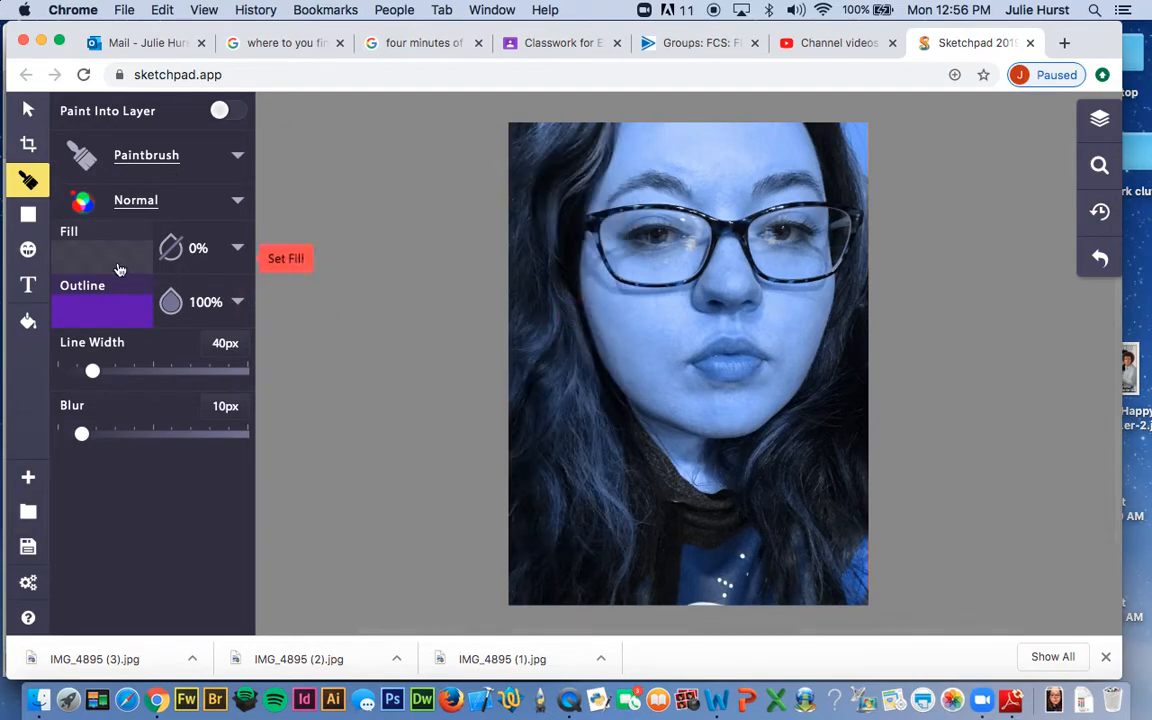
# Set the paintbrush's outline colour to the blue 0036e9 and its line width to 13 px.
pyautogui.click(123, 319)
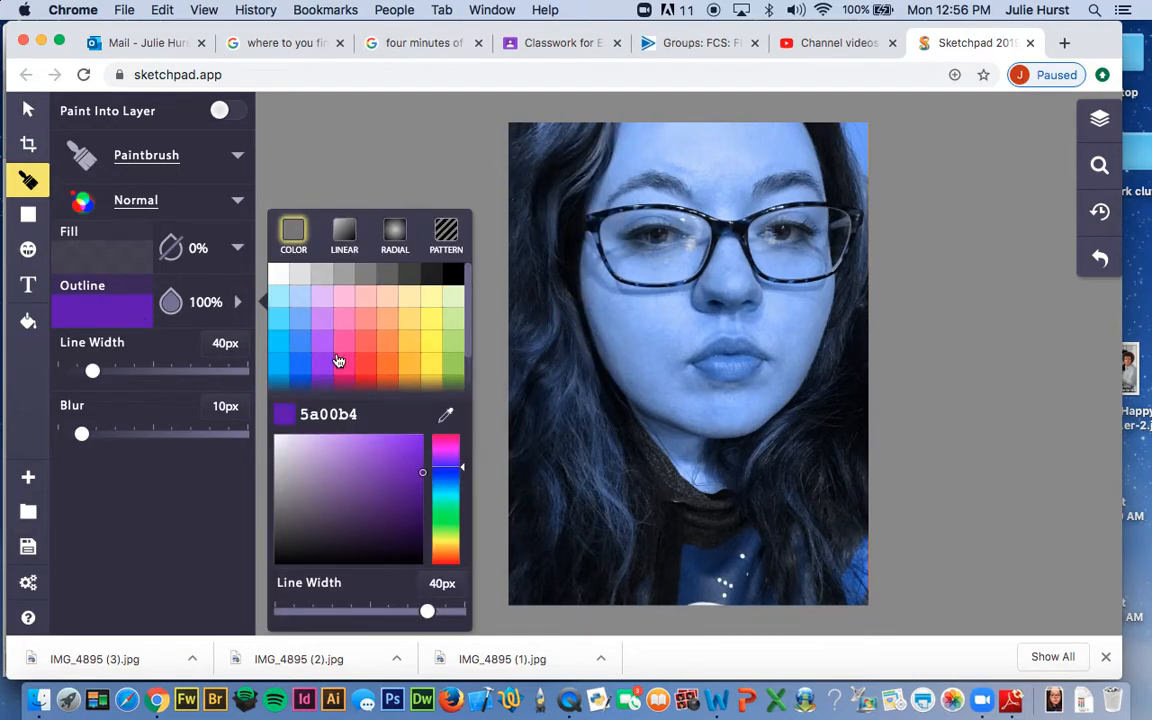
pyautogui.scroll(-1, 305, 371)
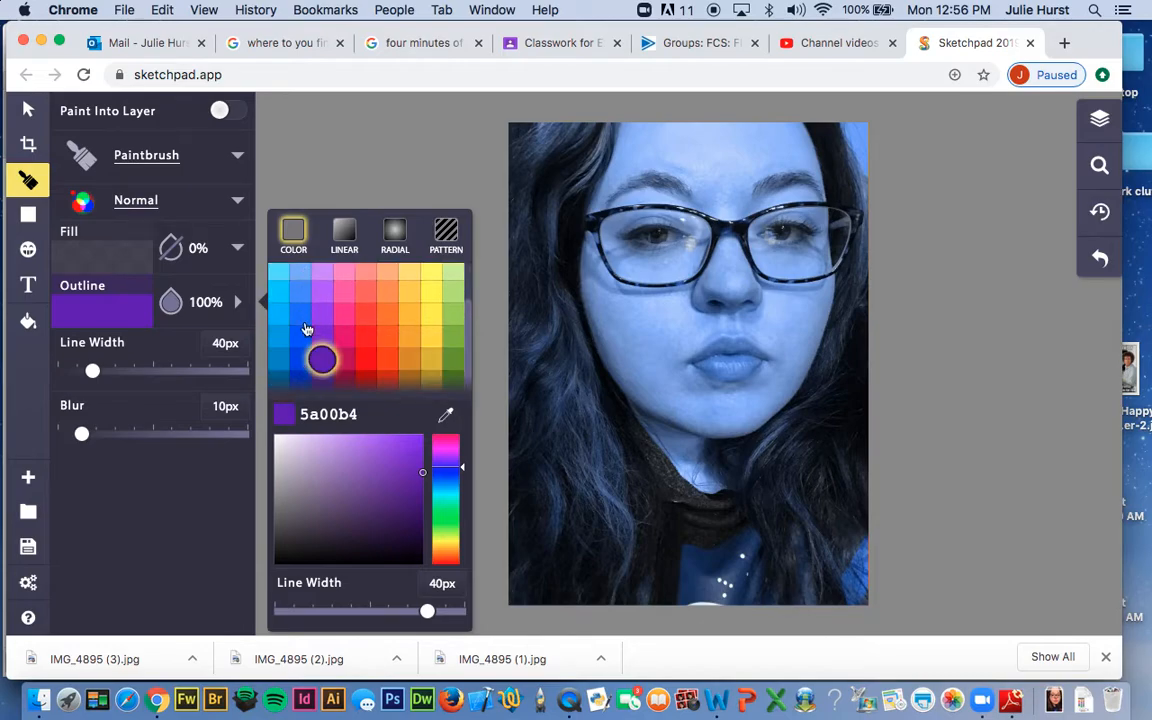
pyautogui.click(300, 337)
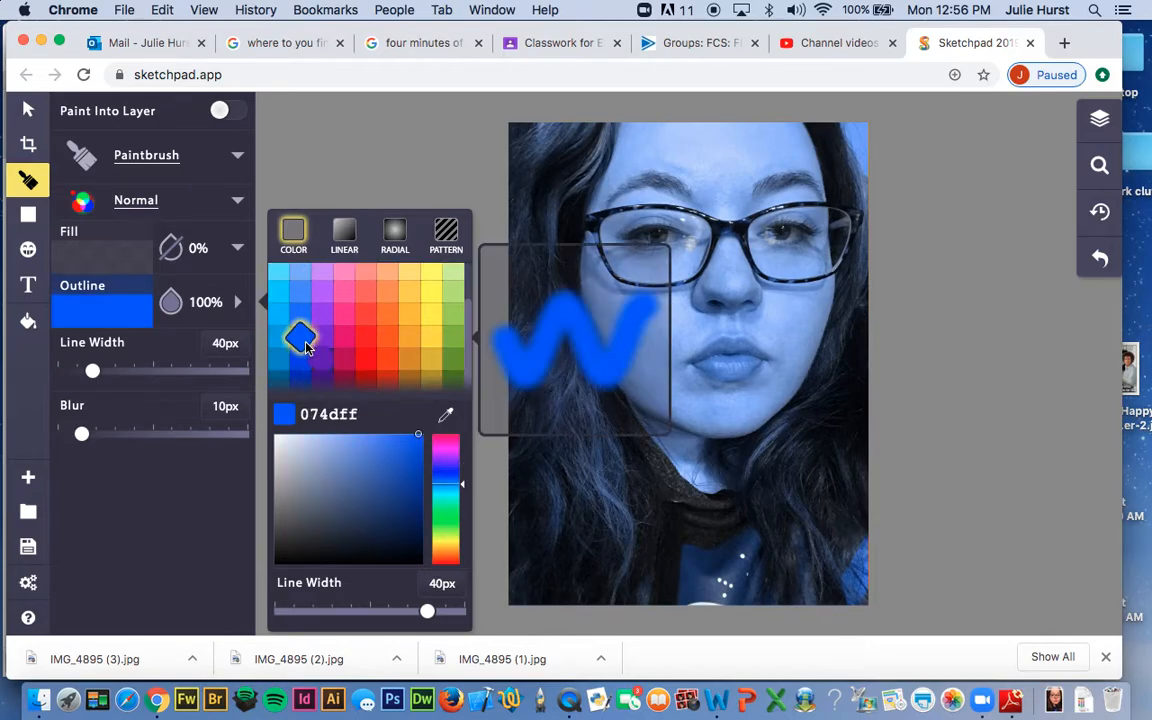
pyautogui.click(300, 291)
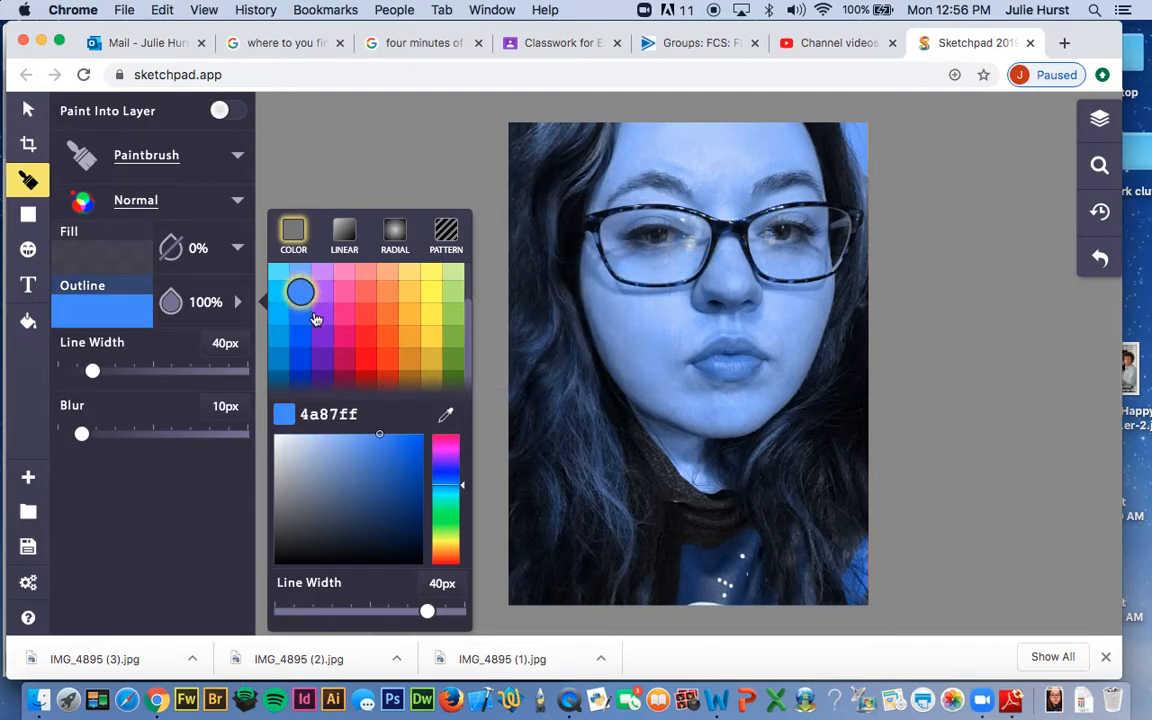
pyautogui.click(302, 362)
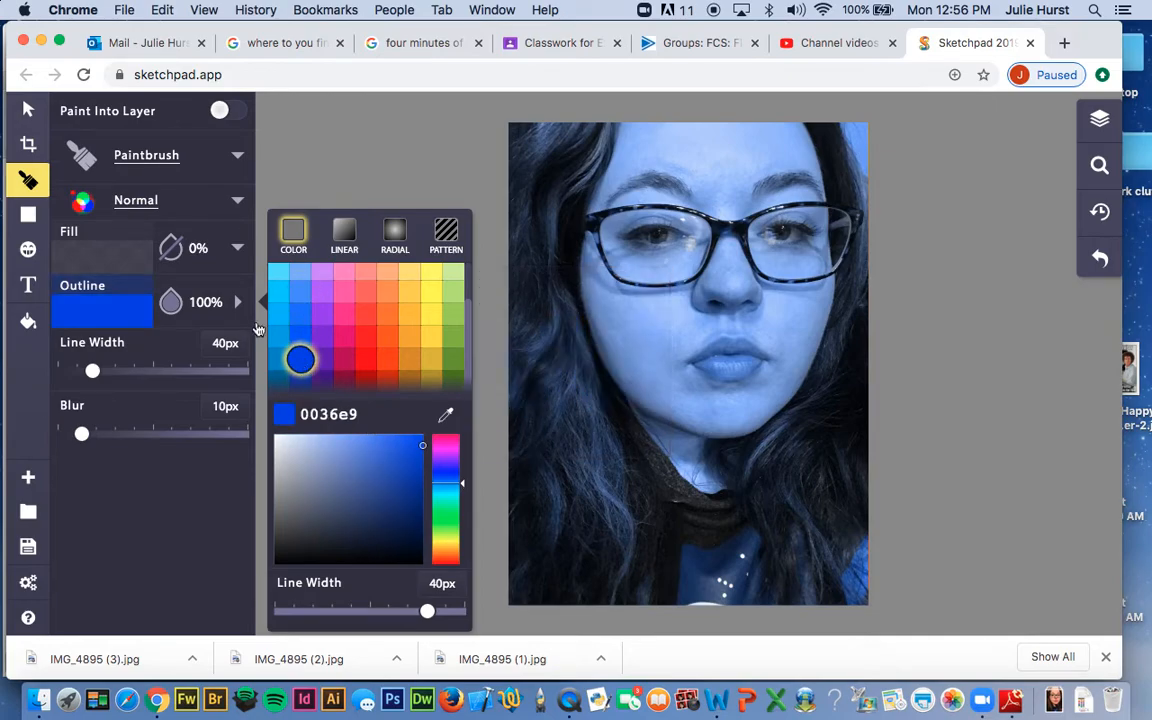
pyautogui.moveTo(92, 372); pyautogui.dragTo(71, 371)
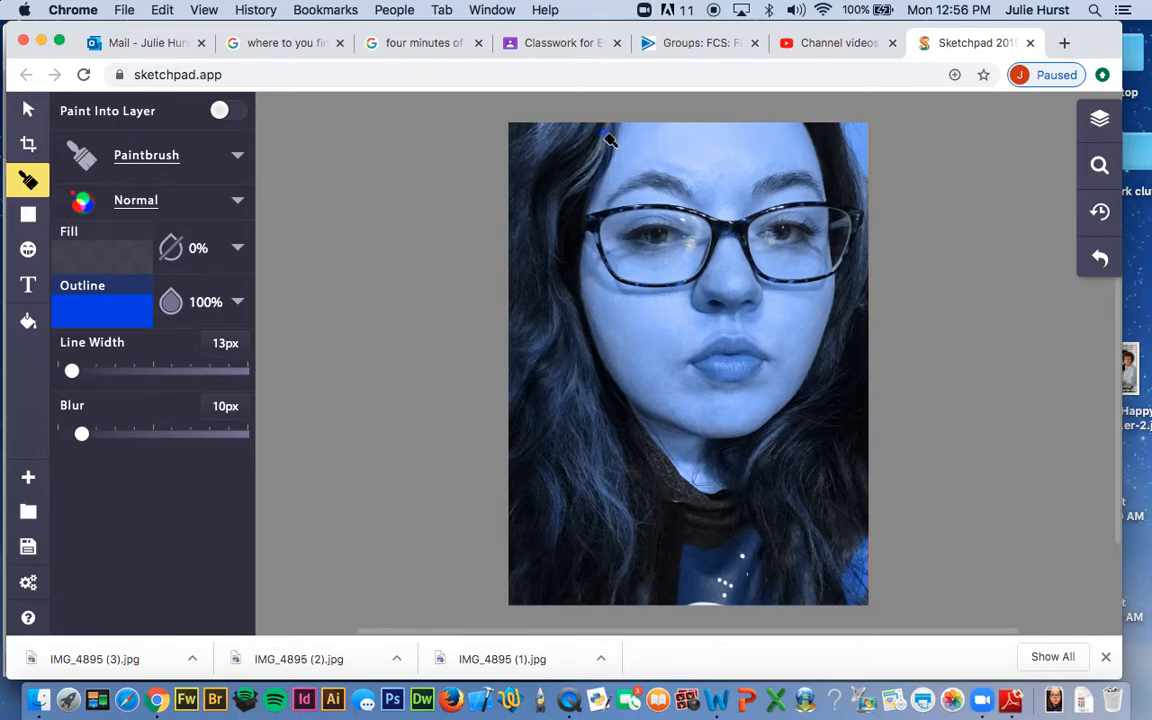
# Paint blue strokes over the hair from the photo's upper-left corner down to about the level of the nose.
pyautogui.moveTo(532, 156)
pyautogui.mouseDown()
pyautogui.moveTo(524, 163)
pyautogui.moveTo(541, 173)
pyautogui.moveTo(530, 162)
pyautogui.moveTo(537, 105)
pyautogui.moveTo(515, 140)
pyautogui.moveTo(524, 165)
pyautogui.moveTo(535, 93)
pyautogui.moveTo(543, 148)
pyautogui.moveTo(516, 207)
pyautogui.mouseUp()
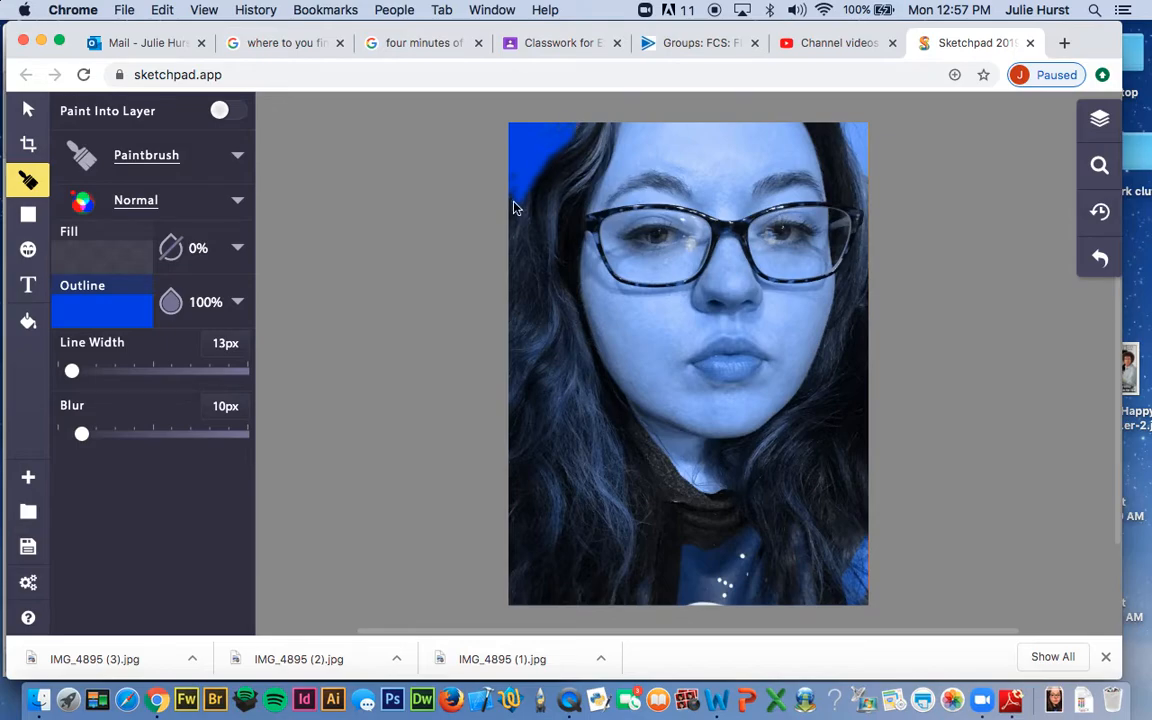
pyautogui.moveTo(535, 162)
pyautogui.mouseDown()
pyautogui.moveTo(593, 121)
pyautogui.moveTo(521, 237)
pyautogui.moveTo(601, 111)
pyautogui.moveTo(553, 220)
pyautogui.moveTo(604, 107)
pyautogui.moveTo(572, 181)
pyautogui.moveTo(601, 119)
pyautogui.moveTo(590, 175)
pyautogui.moveTo(611, 122)
pyautogui.moveTo(593, 183)
pyautogui.moveTo(618, 121)
pyautogui.moveTo(600, 176)
pyautogui.moveTo(604, 166)
pyautogui.moveTo(553, 128)
pyautogui.mouseUp()
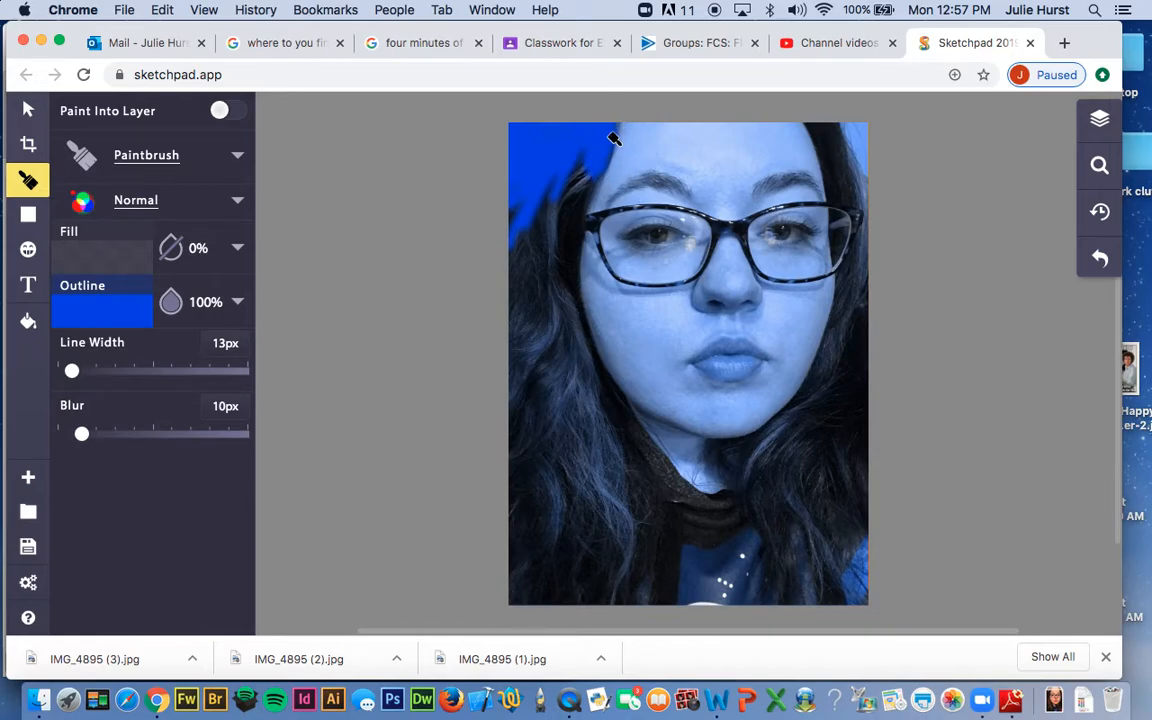
pyautogui.moveTo(601, 162)
pyautogui.mouseDown()
pyautogui.moveTo(586, 170)
pyautogui.moveTo(562, 235)
pyautogui.moveTo(596, 192)
pyautogui.moveTo(525, 225)
pyautogui.moveTo(522, 205)
pyautogui.moveTo(535, 271)
pyautogui.moveTo(563, 185)
pyautogui.moveTo(520, 230)
pyautogui.moveTo(513, 207)
pyautogui.mouseUp()
pyautogui.moveTo(507, 287); pyautogui.dragTo(517, 248)
pyautogui.moveTo(507, 313)
pyautogui.mouseDown()
pyautogui.moveTo(534, 256)
pyautogui.moveTo(511, 342)
pyautogui.moveTo(542, 273)
pyautogui.moveTo(520, 346)
pyautogui.moveTo(554, 244)
pyautogui.moveTo(542, 312)
pyautogui.moveTo(576, 236)
pyautogui.moveTo(562, 301)
pyautogui.moveTo(571, 267)
pyautogui.moveTo(552, 296)
pyautogui.mouseUp()
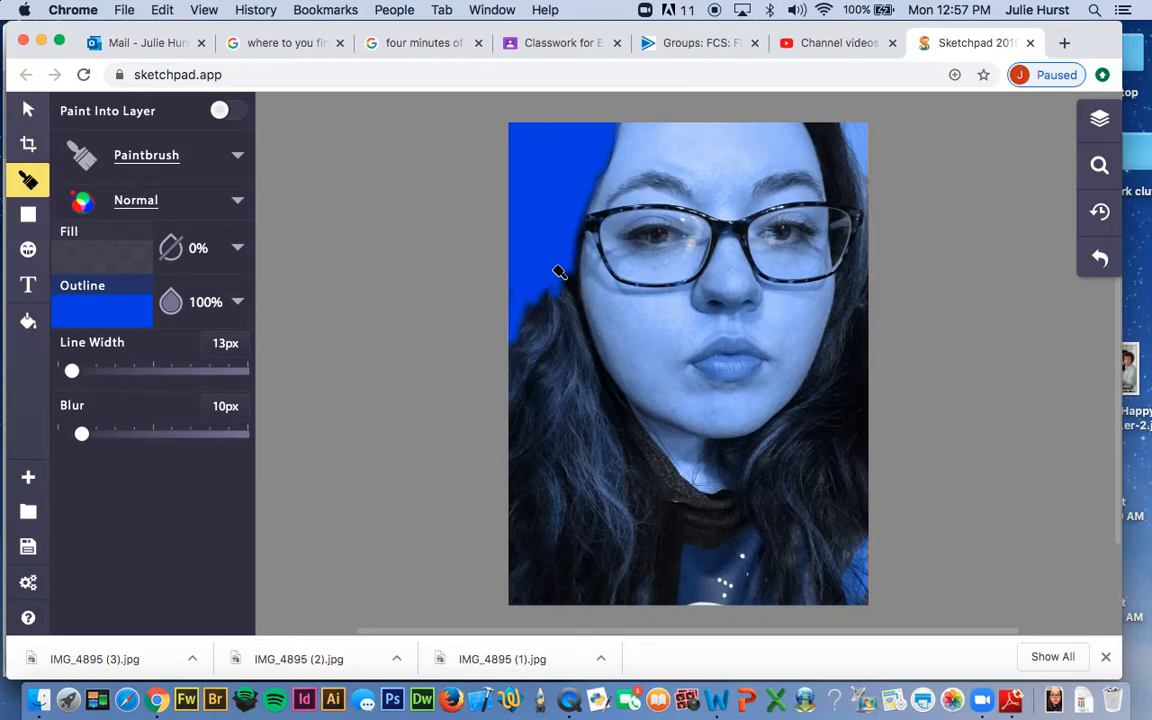
# Set the blend mode of the Paintbrush layer over the hair to Darken.
pyautogui.click(1100, 122)
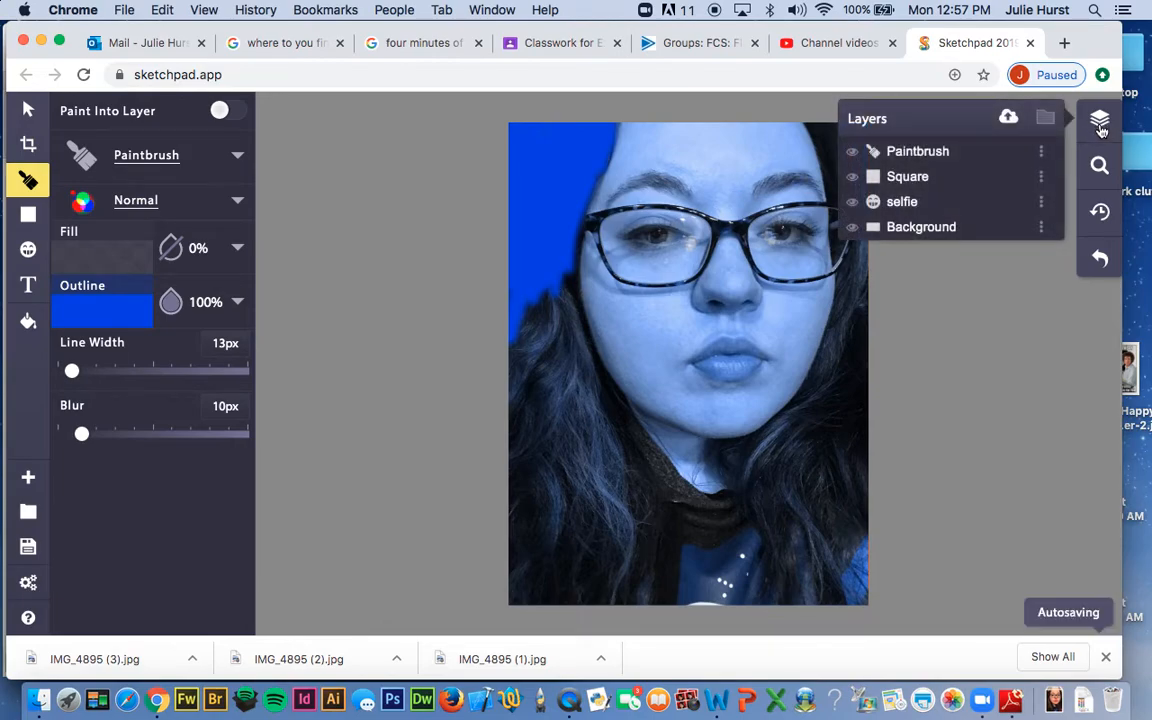
pyautogui.click(969, 152)
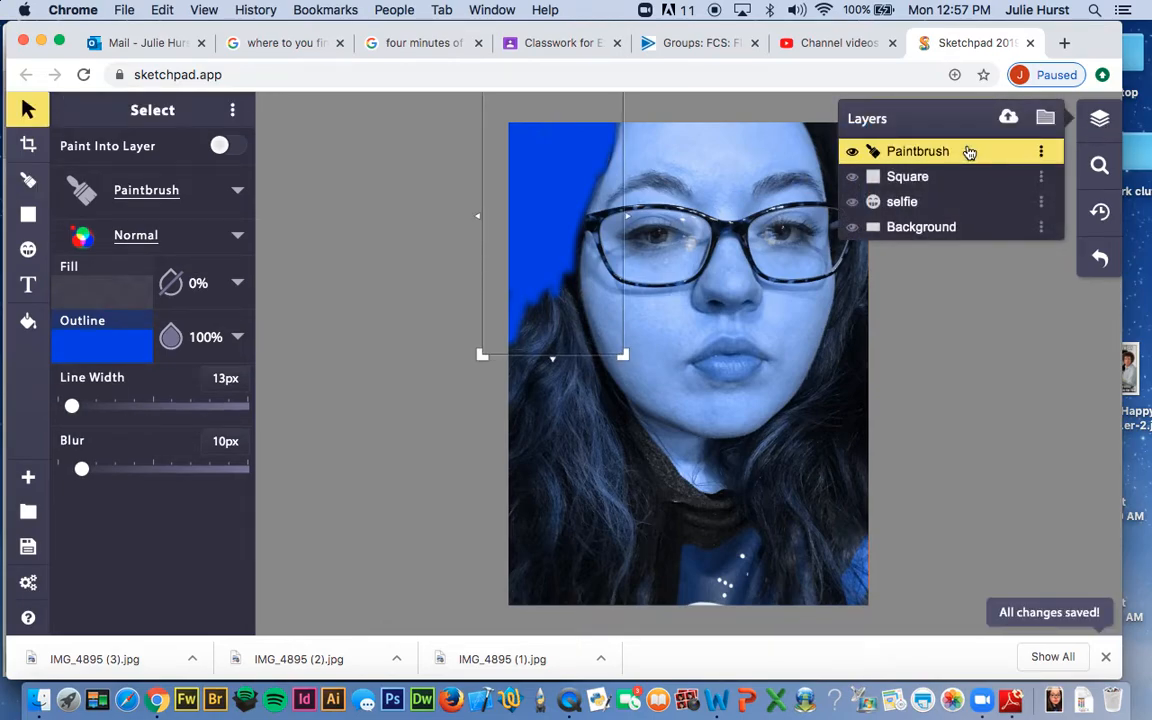
pyautogui.click(175, 239)
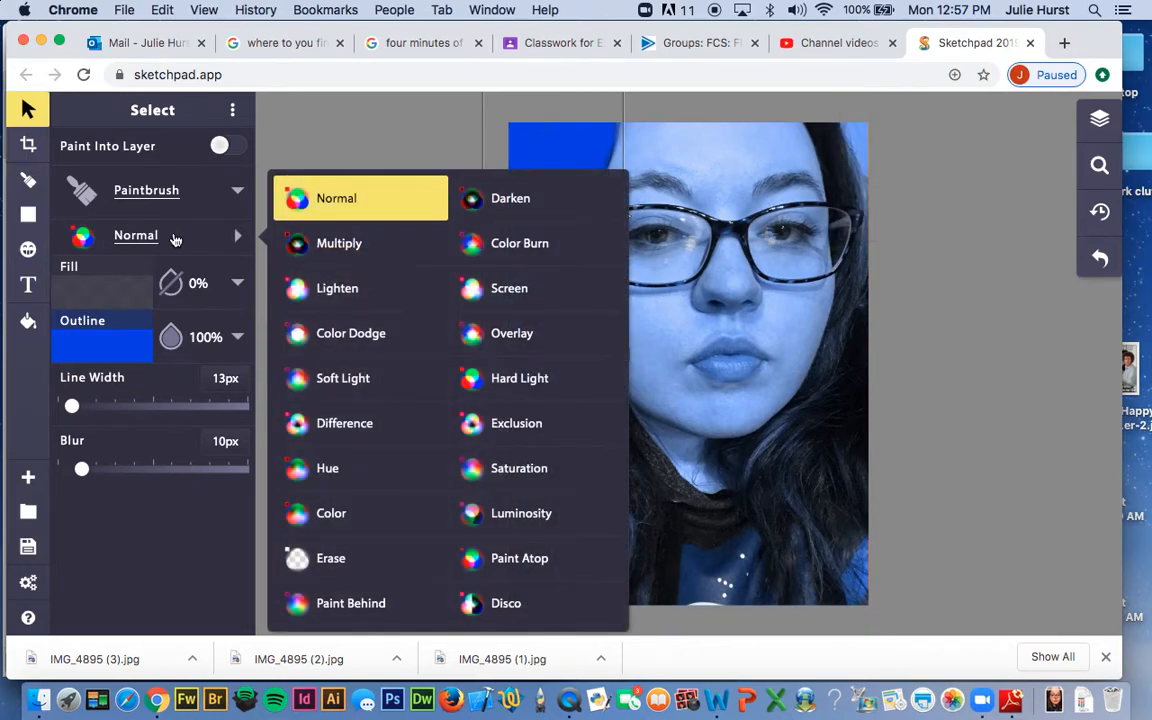
pyautogui.click(522, 210)
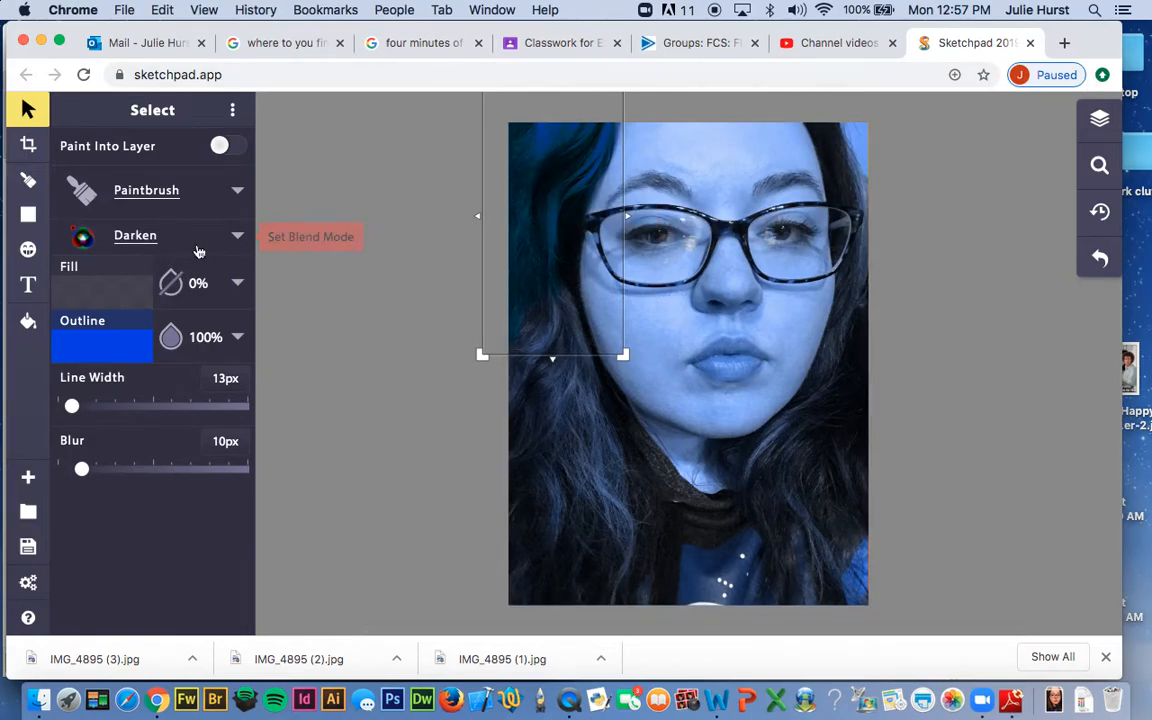
# Hide the Paintbrush layer and show it again to compare the hair with and without the blended paint.
pyautogui.click(1100, 120)
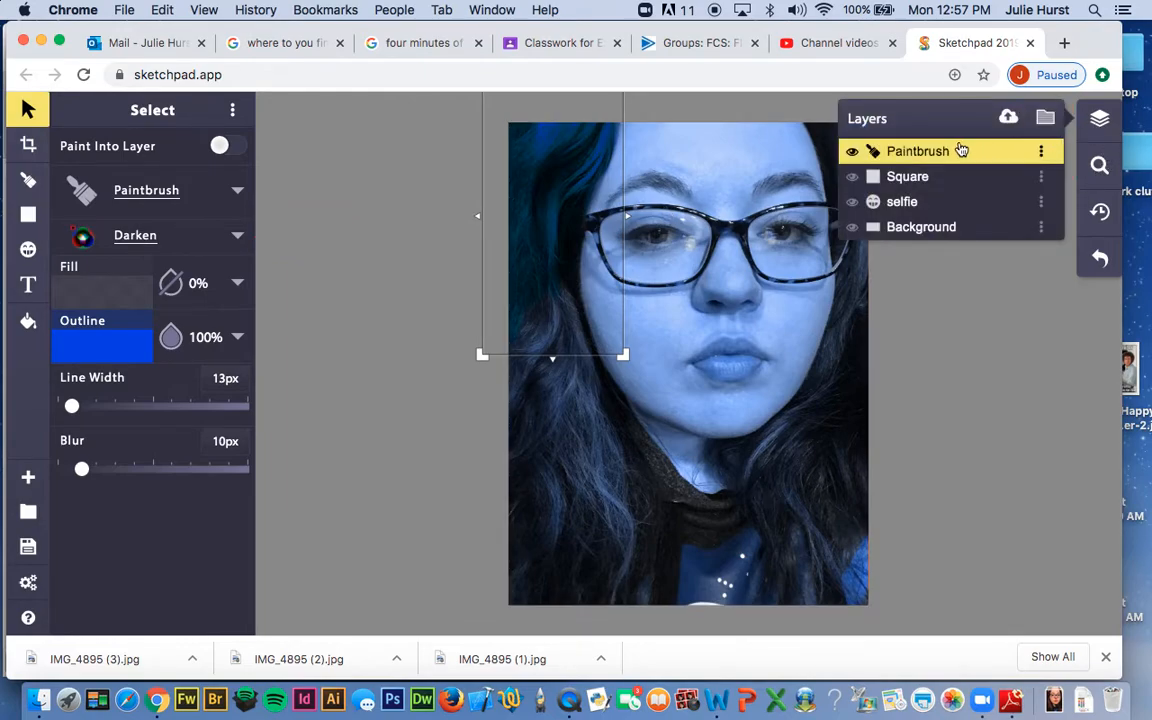
pyautogui.click(853, 151)
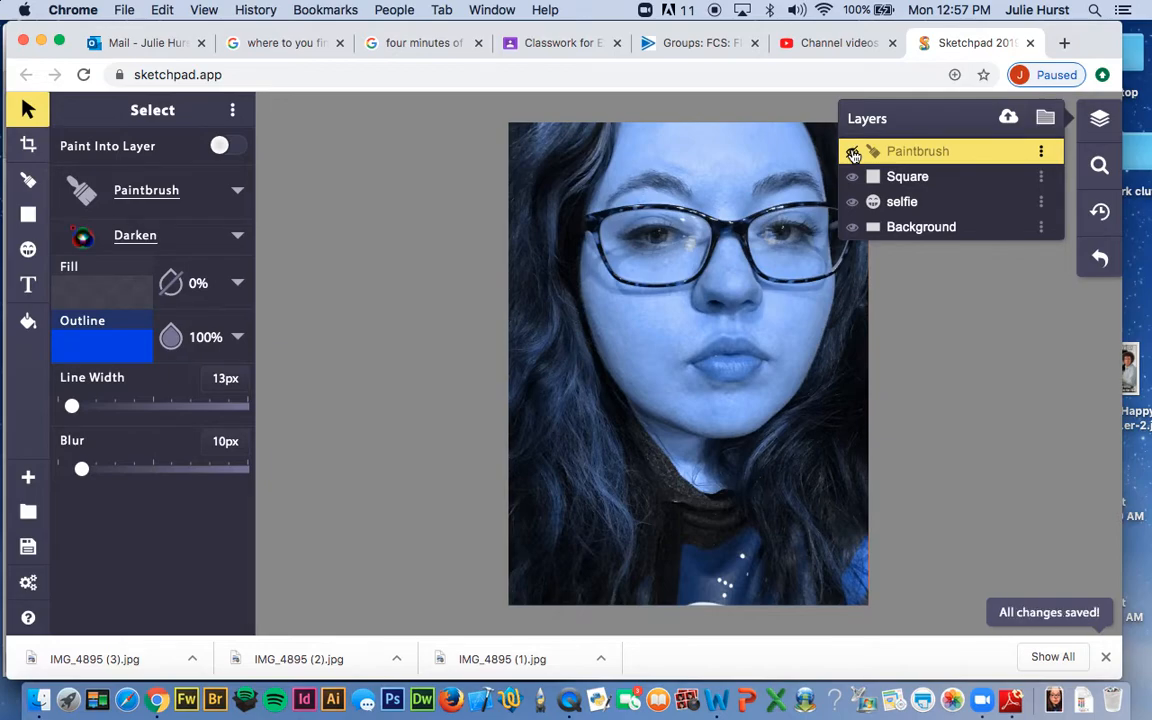
pyautogui.click(853, 152)
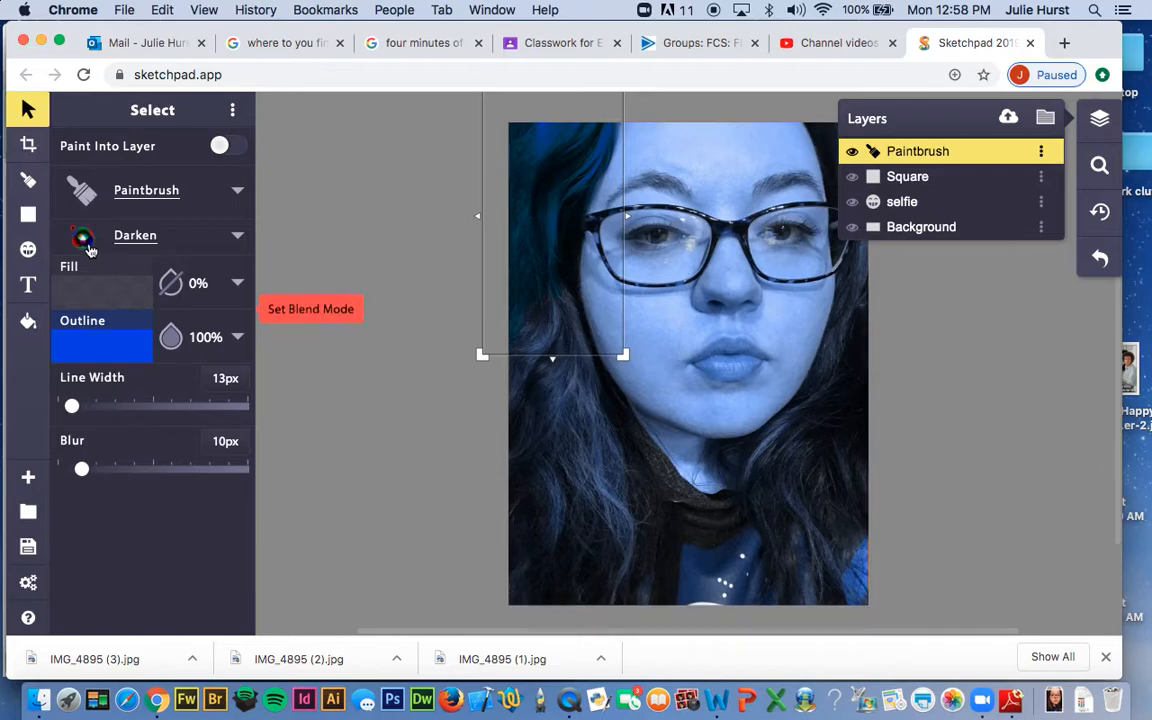
# Paint blue strokes in Darken mode over the hair down the right side of the portrait.
pyautogui.moveTo(538, 453); pyautogui.dragTo(541, 427)
pyautogui.press('super+z')
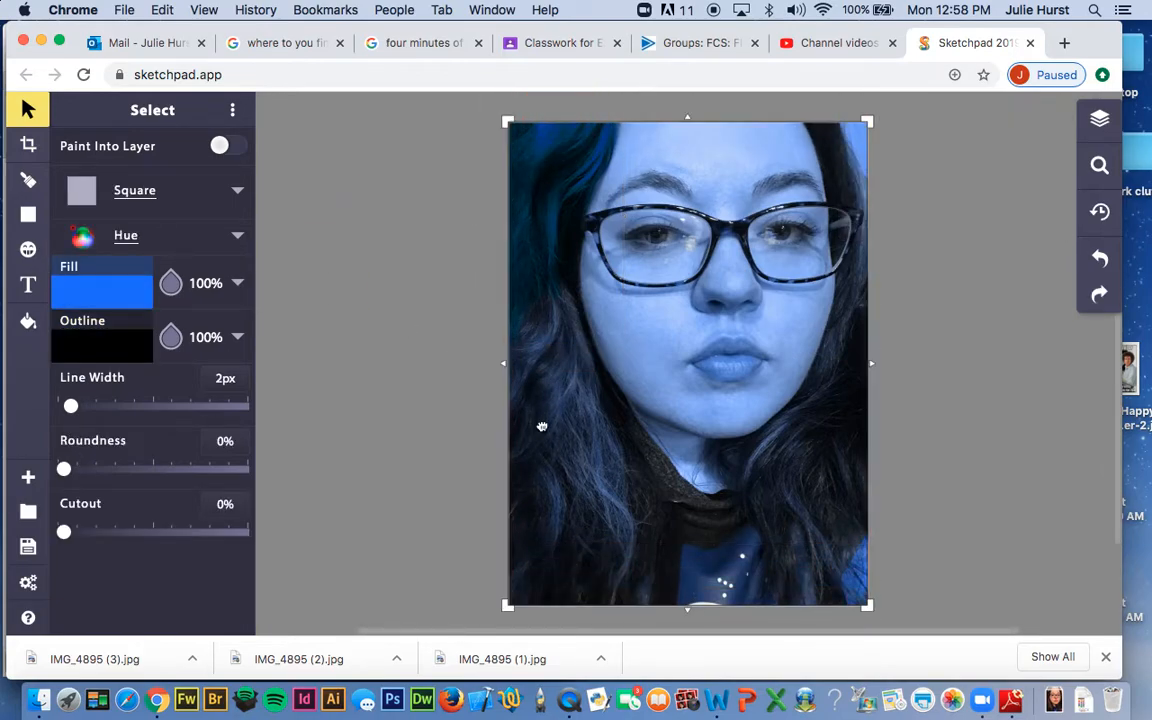
pyautogui.click(28, 180)
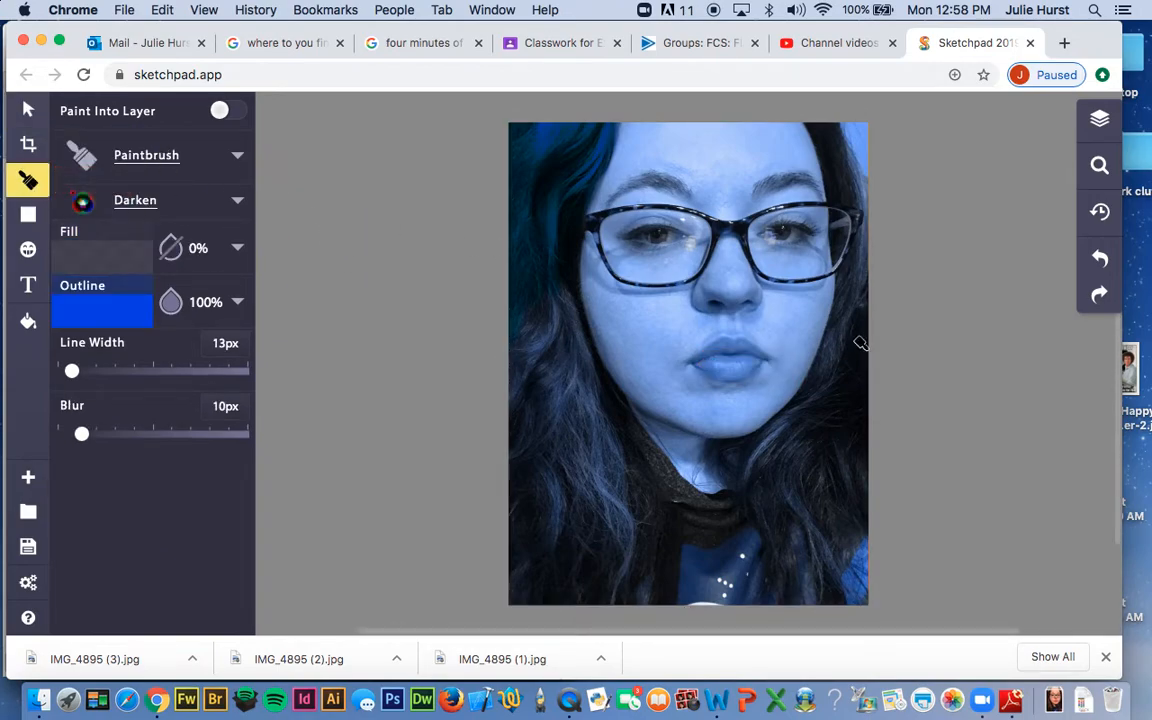
pyautogui.moveTo(840, 147)
pyautogui.mouseDown()
pyautogui.moveTo(856, 197)
pyautogui.moveTo(832, 120)
pyautogui.moveTo(857, 257)
pyautogui.mouseUp()
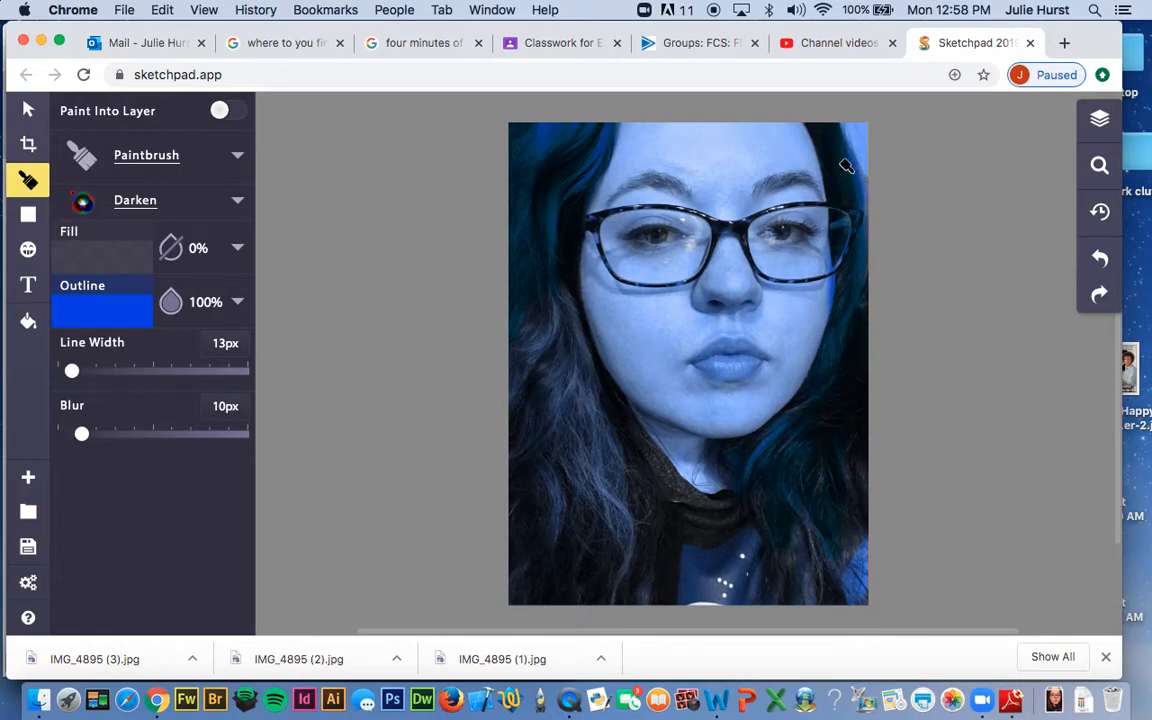
# Paint blue strokes in Darken mode over the remaining hair on the portrait's left side and over both eyebrows.
pyautogui.click(1099, 294)
pyautogui.rightClick(533, 295)
pyautogui.click(532, 411)
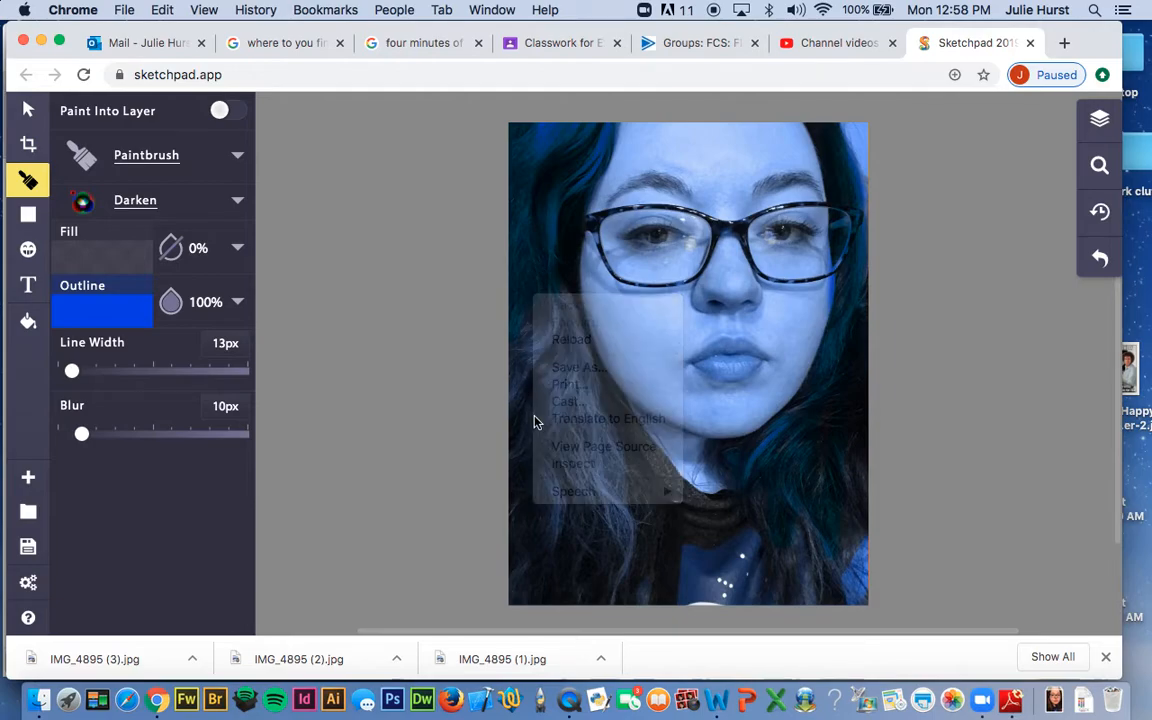
pyautogui.moveTo(603, 478)
pyautogui.mouseDown()
pyautogui.moveTo(625, 470)
pyautogui.moveTo(584, 360)
pyautogui.moveTo(594, 330)
pyautogui.moveTo(567, 303)
pyautogui.moveTo(543, 326)
pyautogui.moveTo(548, 278)
pyautogui.moveTo(581, 504)
pyautogui.moveTo(537, 547)
pyautogui.moveTo(522, 614)
pyautogui.moveTo(547, 443)
pyautogui.mouseUp()
pyautogui.moveTo(565, 541)
pyautogui.mouseDown()
pyautogui.moveTo(612, 553)
pyautogui.moveTo(597, 455)
pyautogui.moveTo(618, 530)
pyautogui.moveTo(641, 540)
pyautogui.moveTo(575, 515)
pyautogui.moveTo(622, 527)
pyautogui.mouseUp()
pyautogui.moveTo(619, 616); pyautogui.dragTo(624, 493)
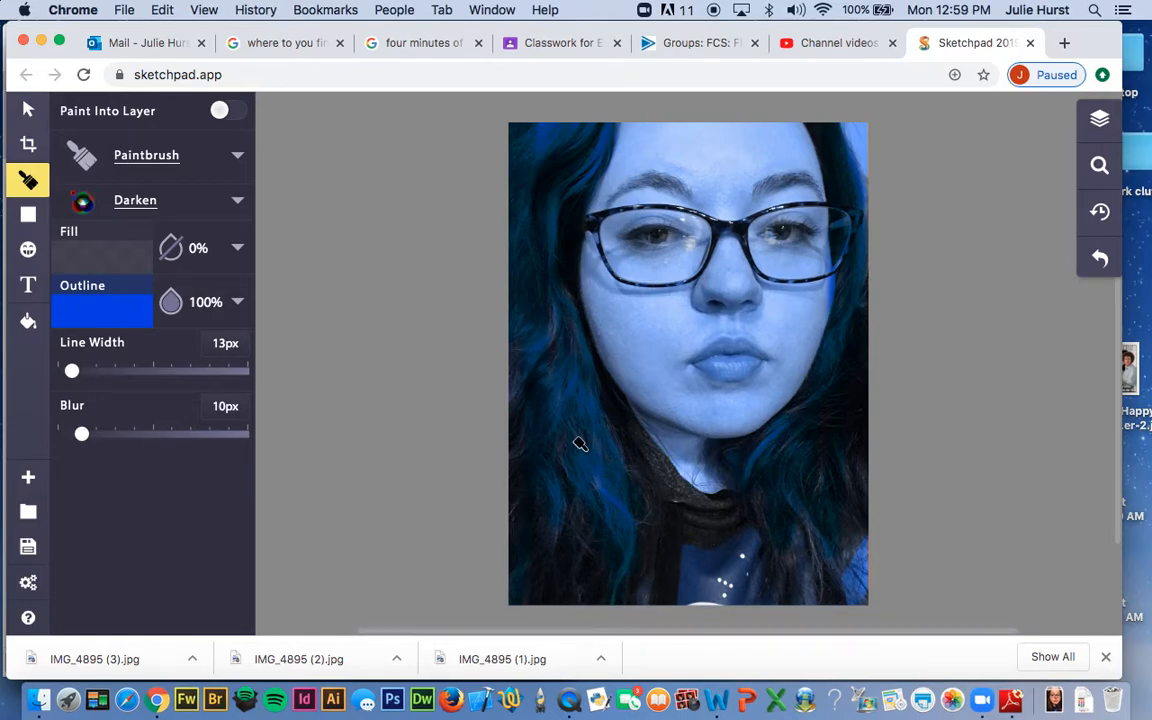
pyautogui.moveTo(552, 467)
pyautogui.mouseDown()
pyautogui.moveTo(593, 423)
pyautogui.moveTo(607, 496)
pyautogui.moveTo(585, 393)
pyautogui.mouseUp()
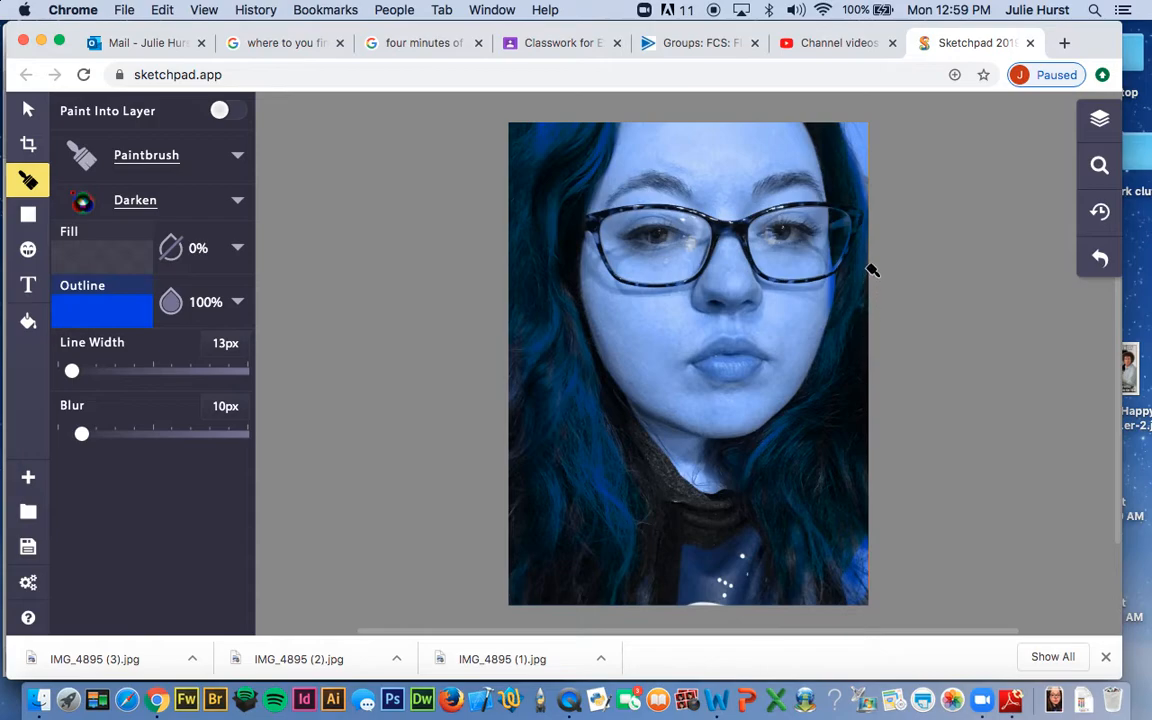
pyautogui.click(763, 399)
pyautogui.moveTo(660, 185)
pyautogui.mouseDown()
pyautogui.moveTo(638, 185)
pyautogui.moveTo(612, 210)
pyautogui.mouseUp()
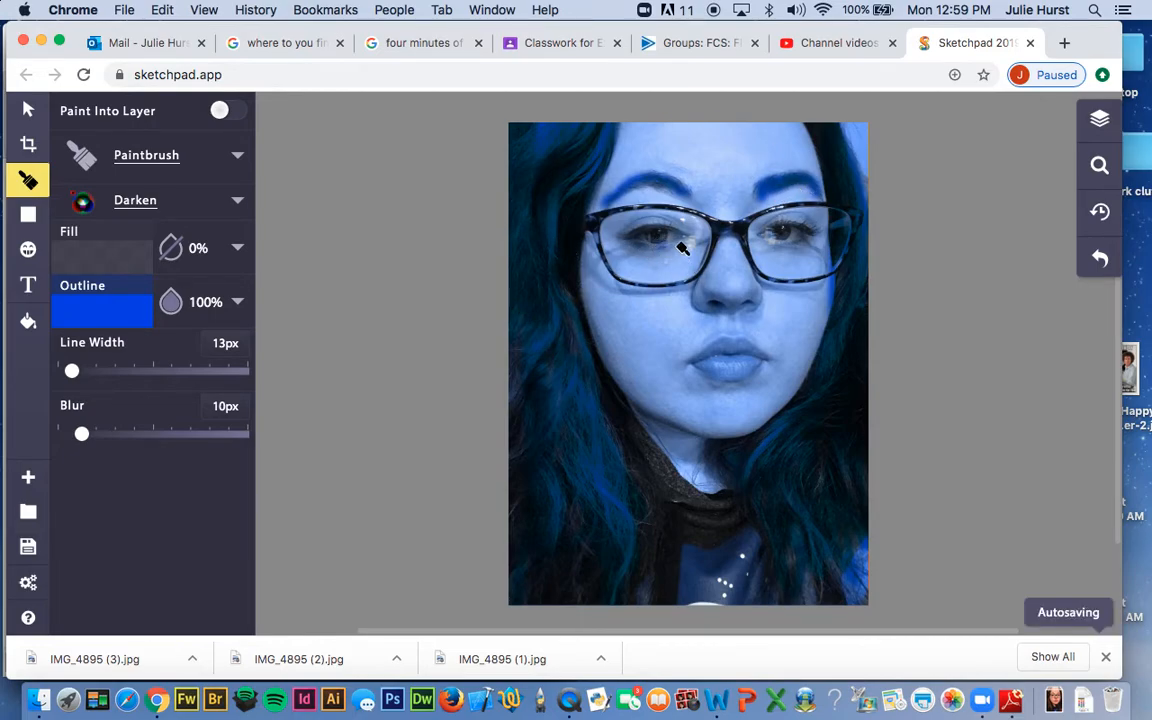
# Change the paintbrush's outline colour to the light blue 7baaff and paint a patch on the cheek beside the nose.
pyautogui.click(102, 316)
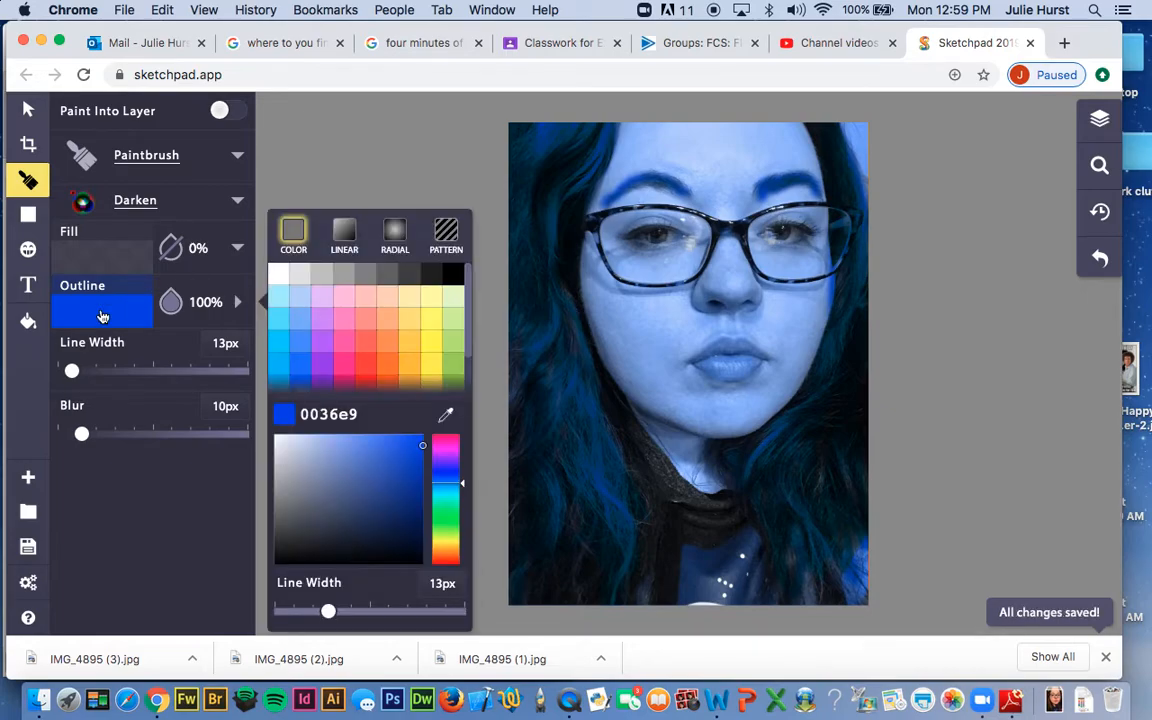
pyautogui.scroll(-2, 313, 342)
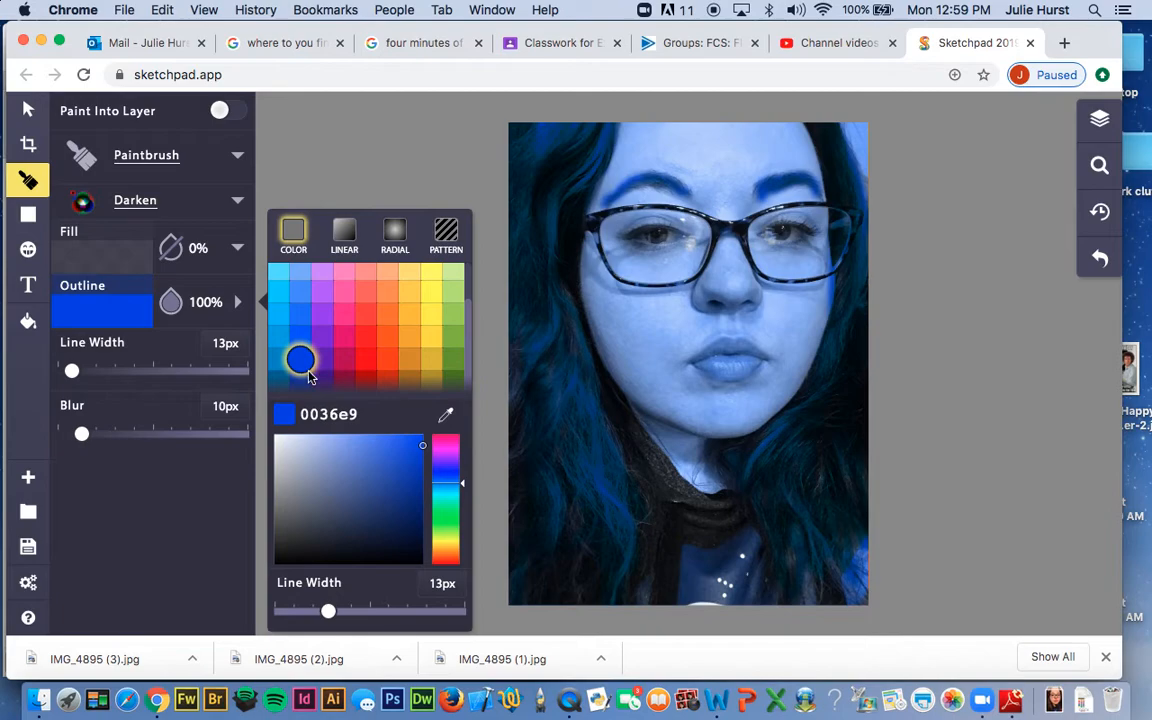
pyautogui.click(302, 292)
pyautogui.click(300, 272)
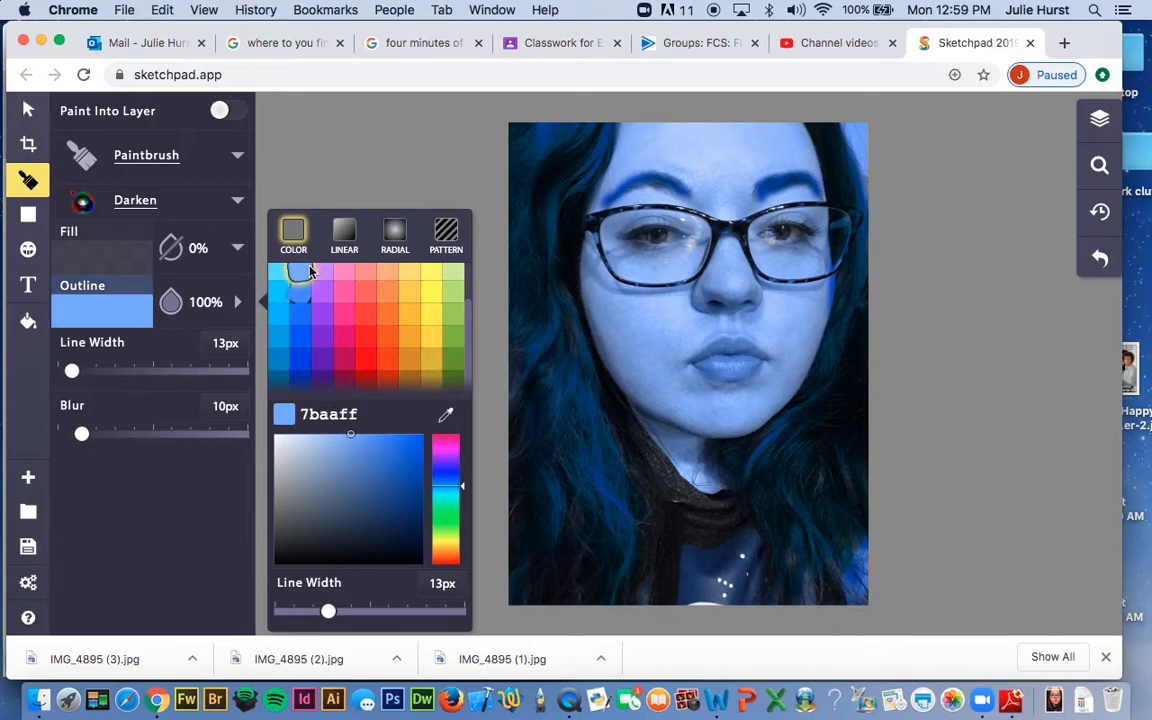
pyautogui.scroll(1, 328, 301)
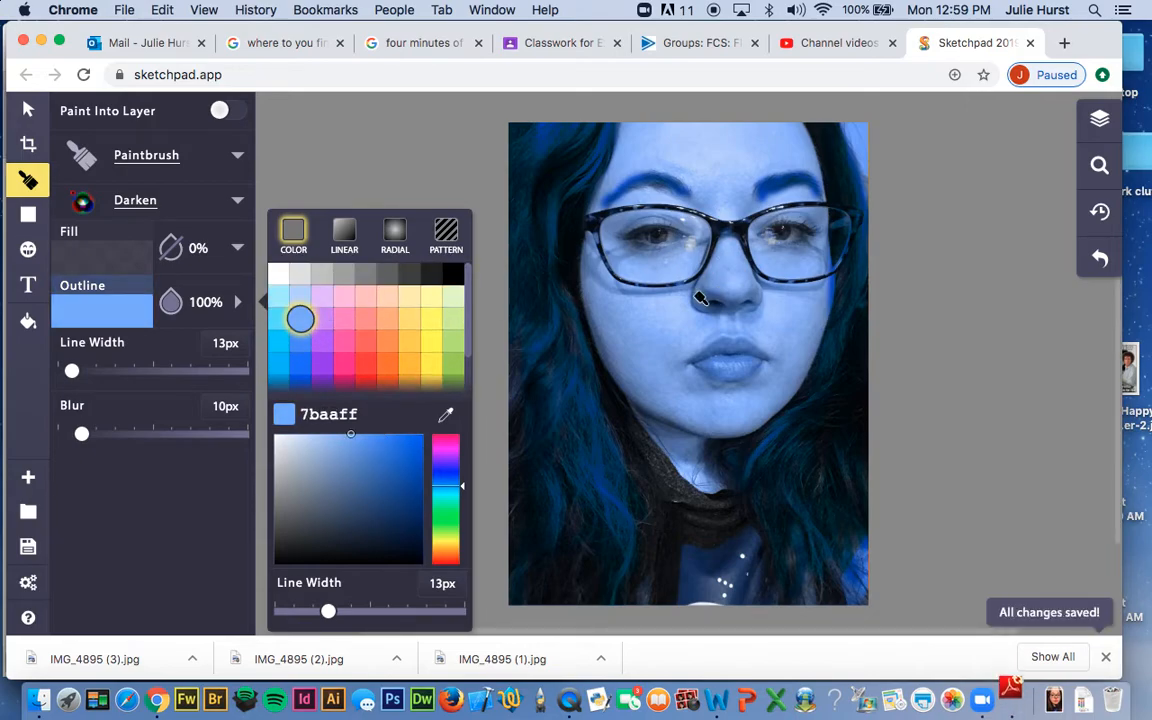
pyautogui.click(622, 318)
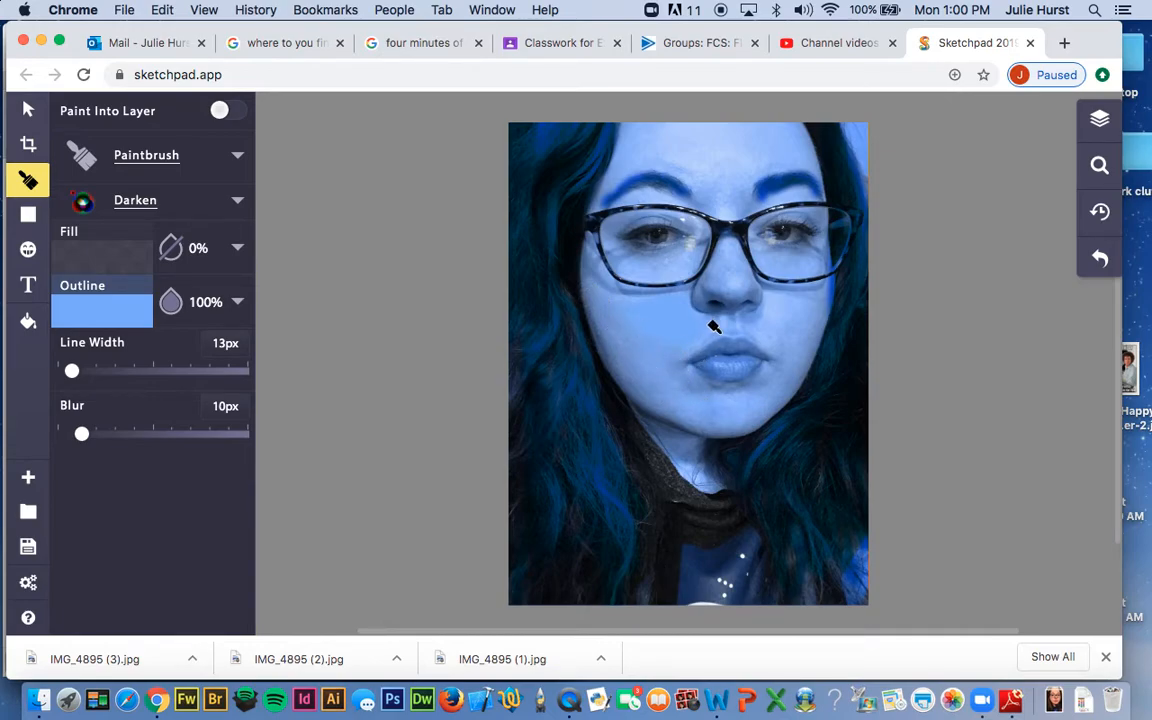
# Hide the topmost Paintbrush layer with the cheek patch and toggle the visibility of the layer beneath it.
pyautogui.click(1098, 121)
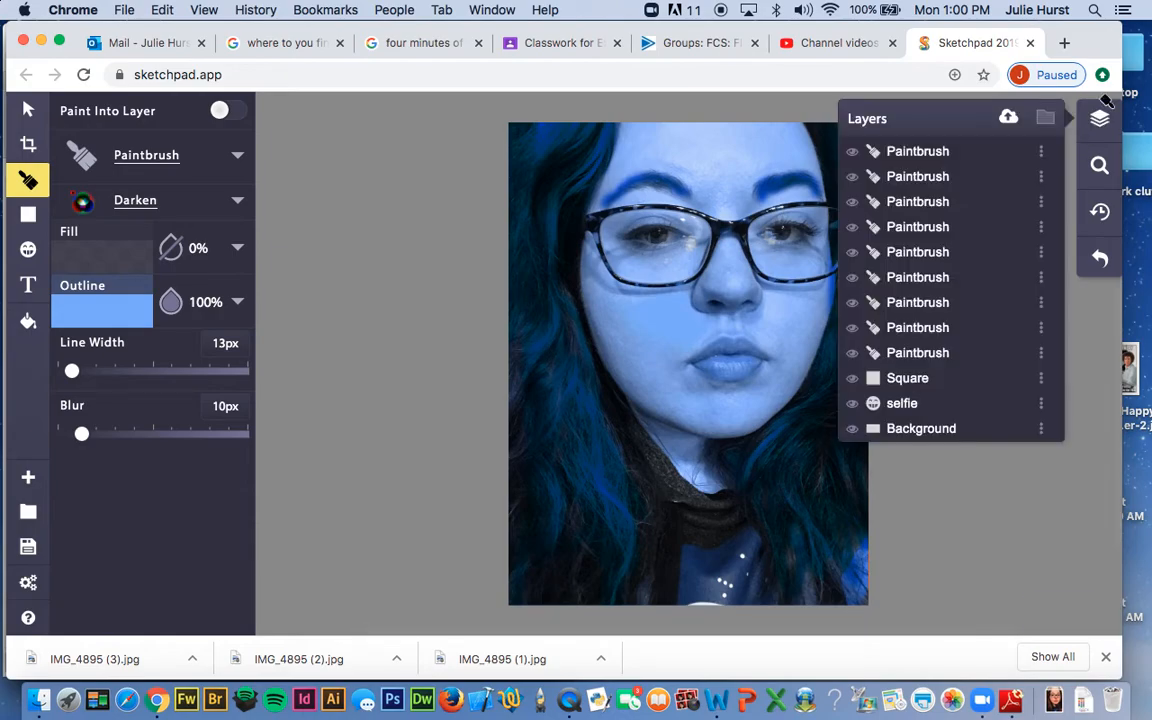
pyautogui.click(852, 151)
pyautogui.click(852, 151)
pyautogui.click(853, 152)
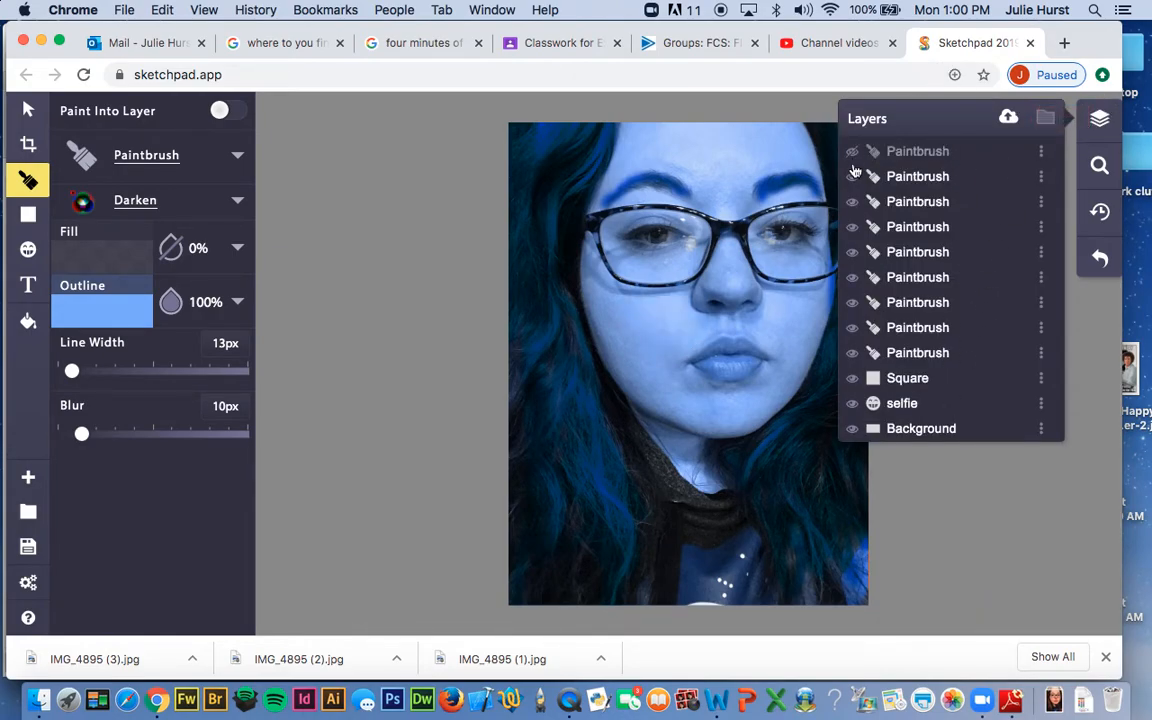
pyautogui.click(852, 176)
pyautogui.click(853, 177)
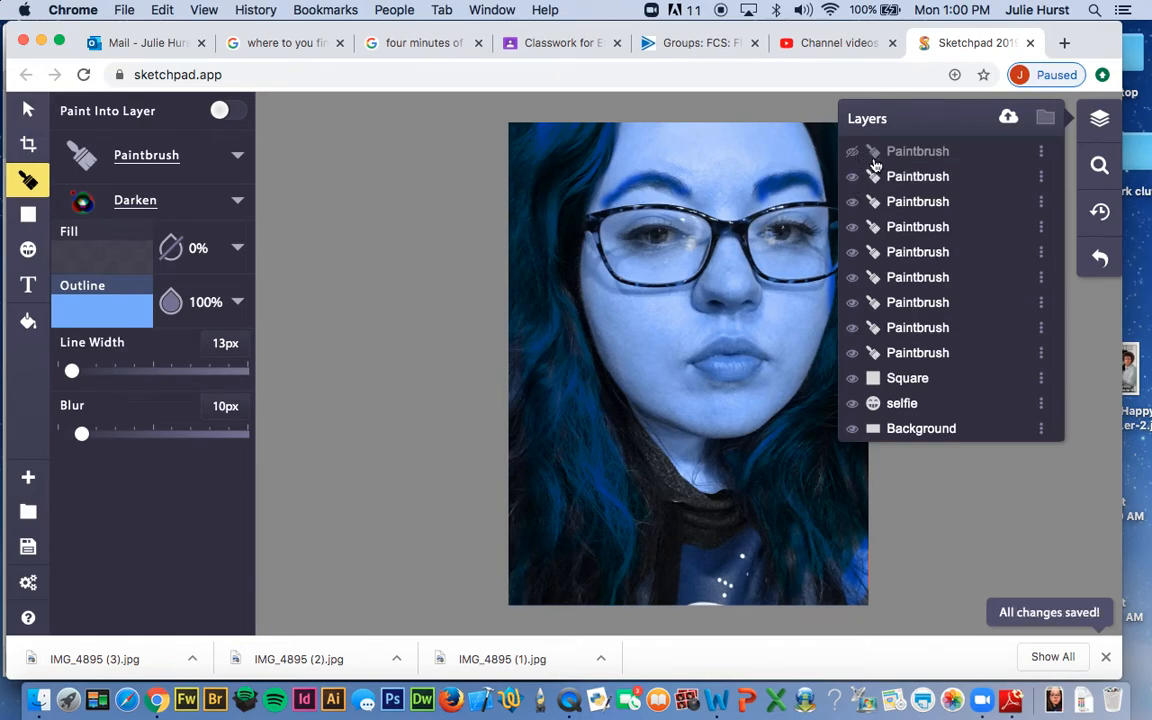
# Select all the Paintbrush layers above the Square layer and delete them.
pyautogui.click(866, 152)
pyautogui.click(912, 328)
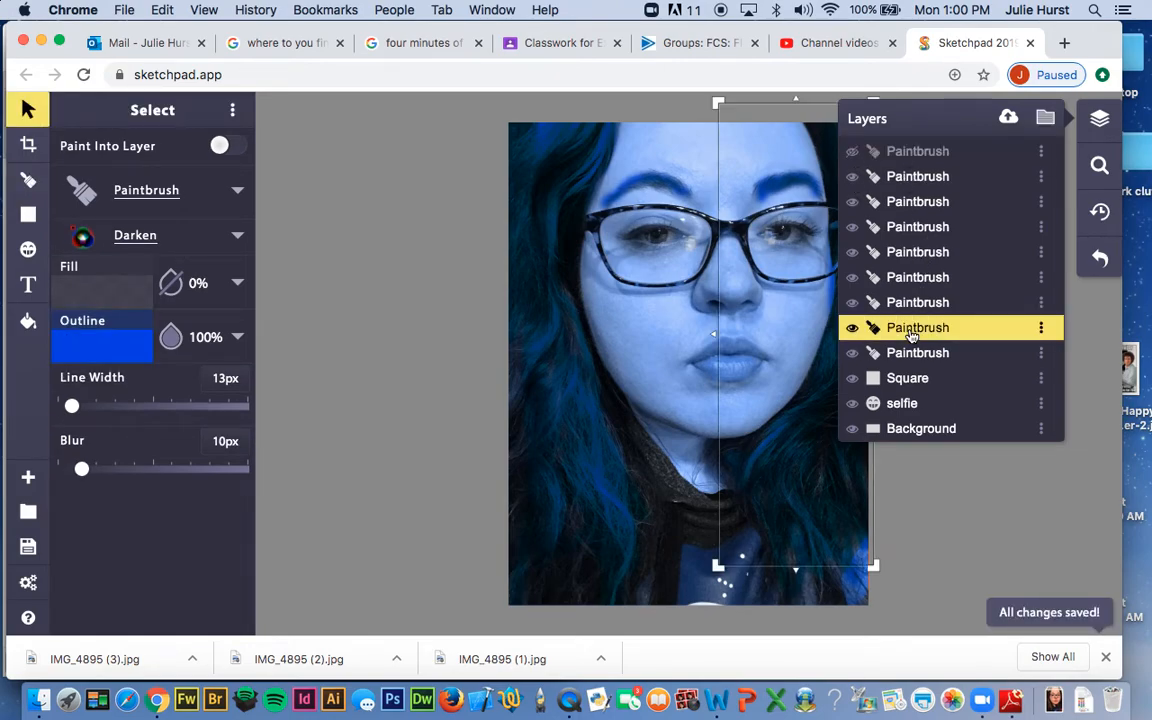
pyautogui.click(924, 353)
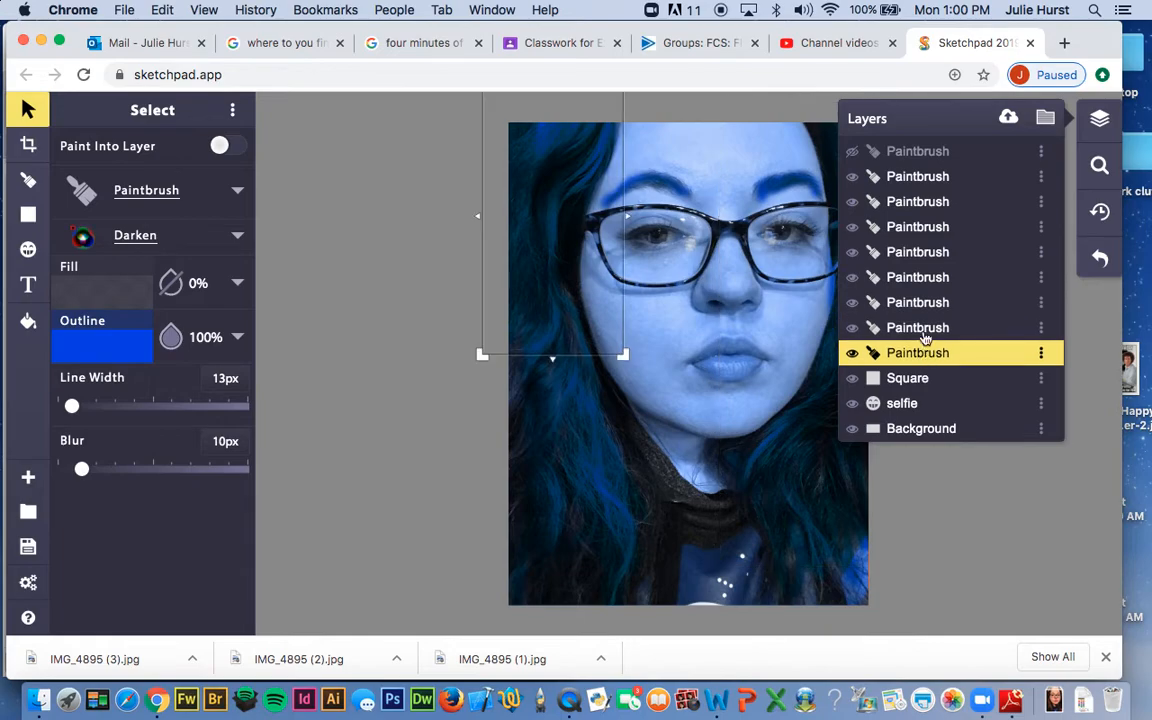
pyautogui.keyDown('shift'); pyautogui.click(913, 157); pyautogui.keyUp('shift')
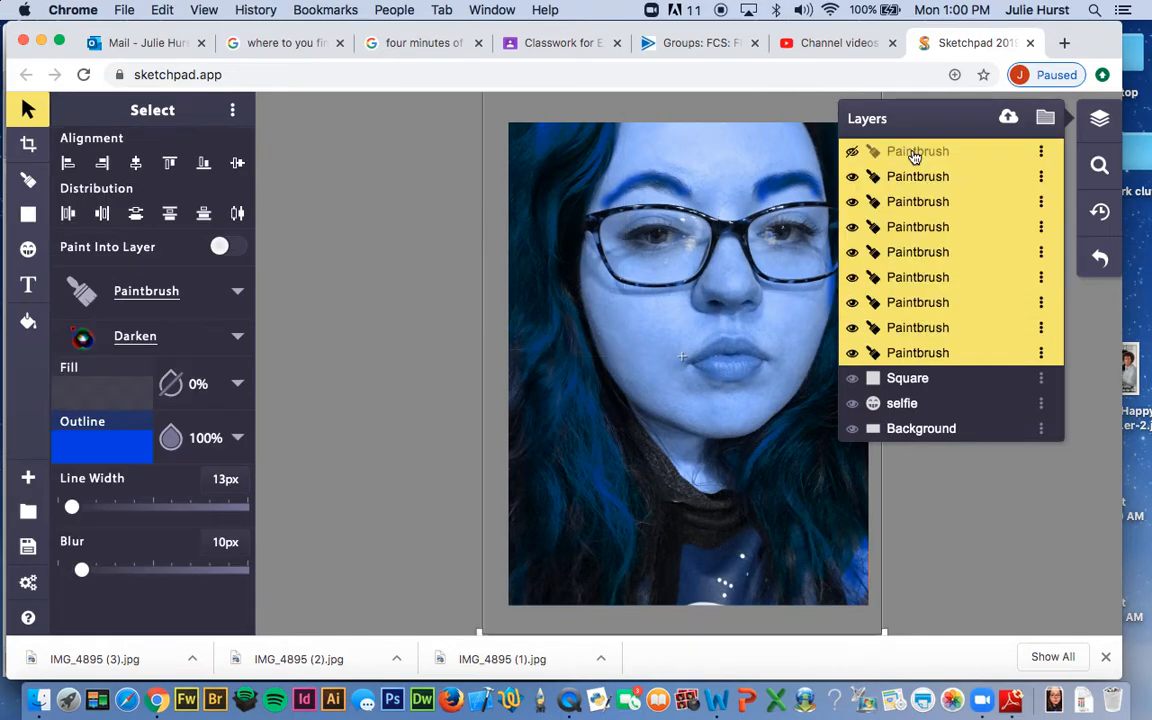
pyautogui.press('Delete')
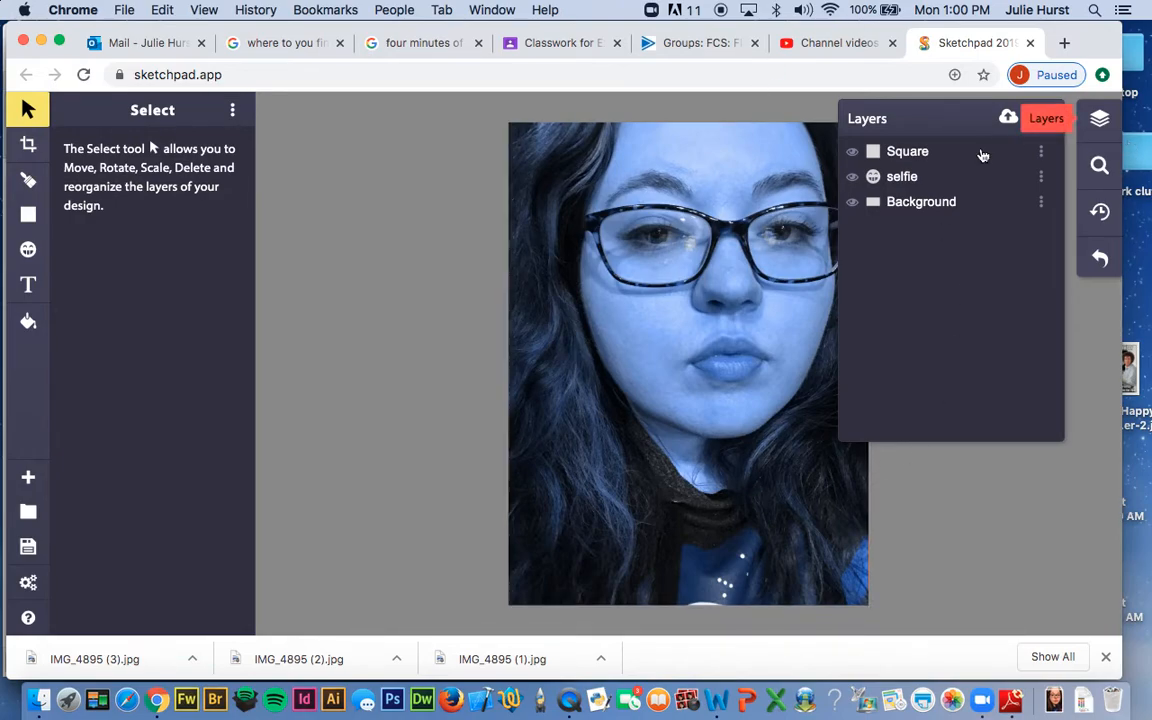
pyautogui.click(952, 520)
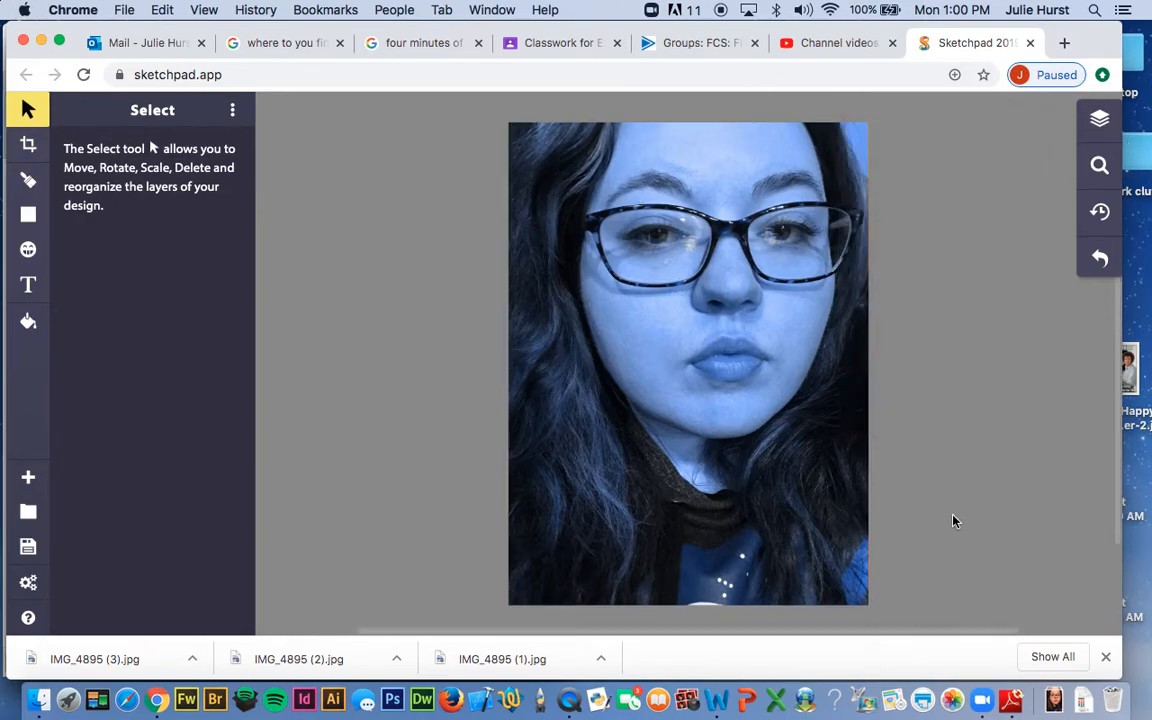
# Paint blue over the face, neck and shirt with the Spraypaint brush in Overlay mode at a line width of 100 px.
pyautogui.click(28, 183)
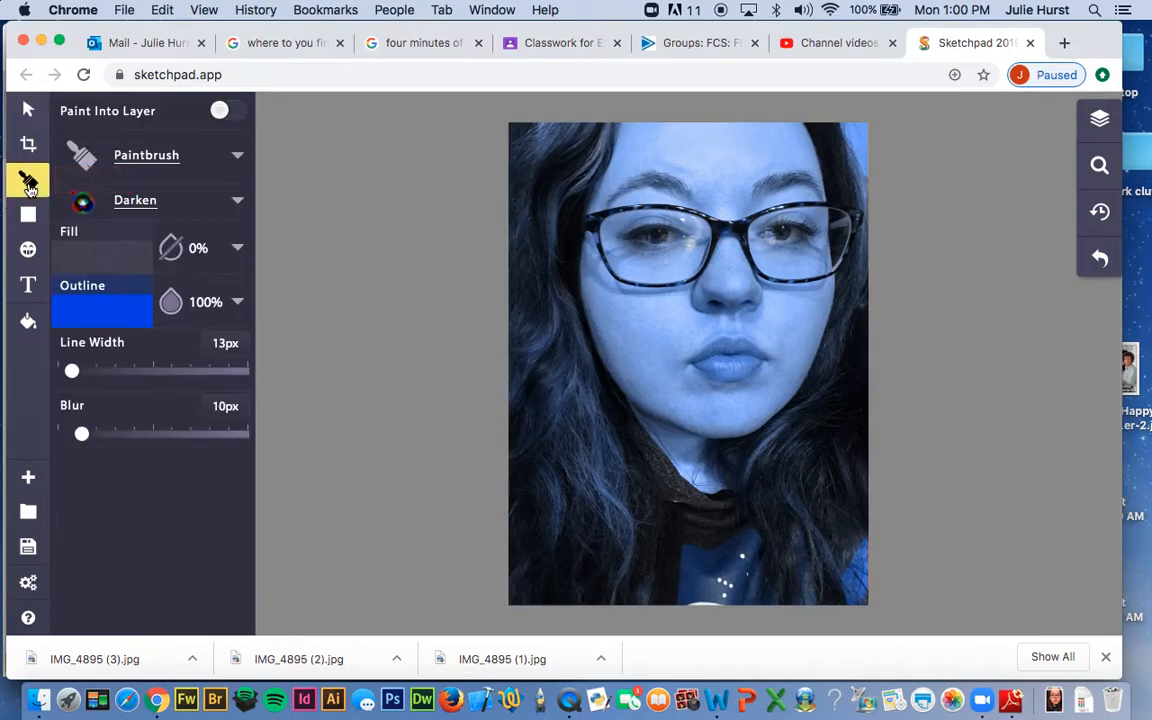
pyautogui.click(162, 157)
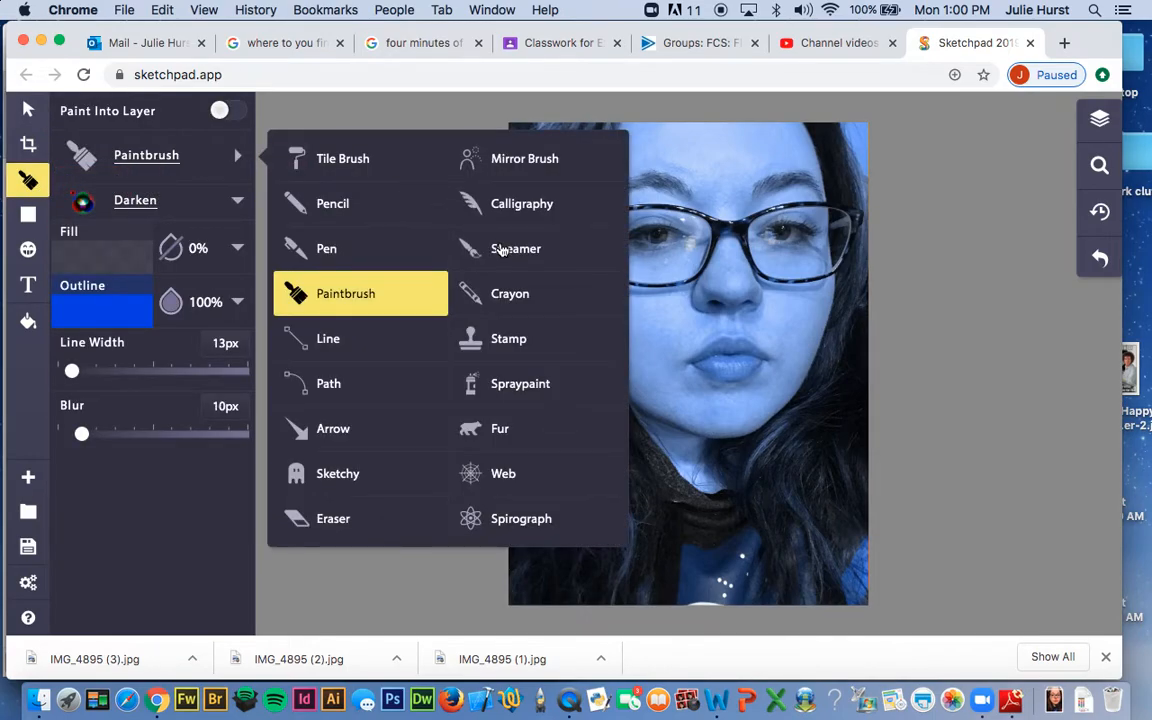
pyautogui.click(525, 385)
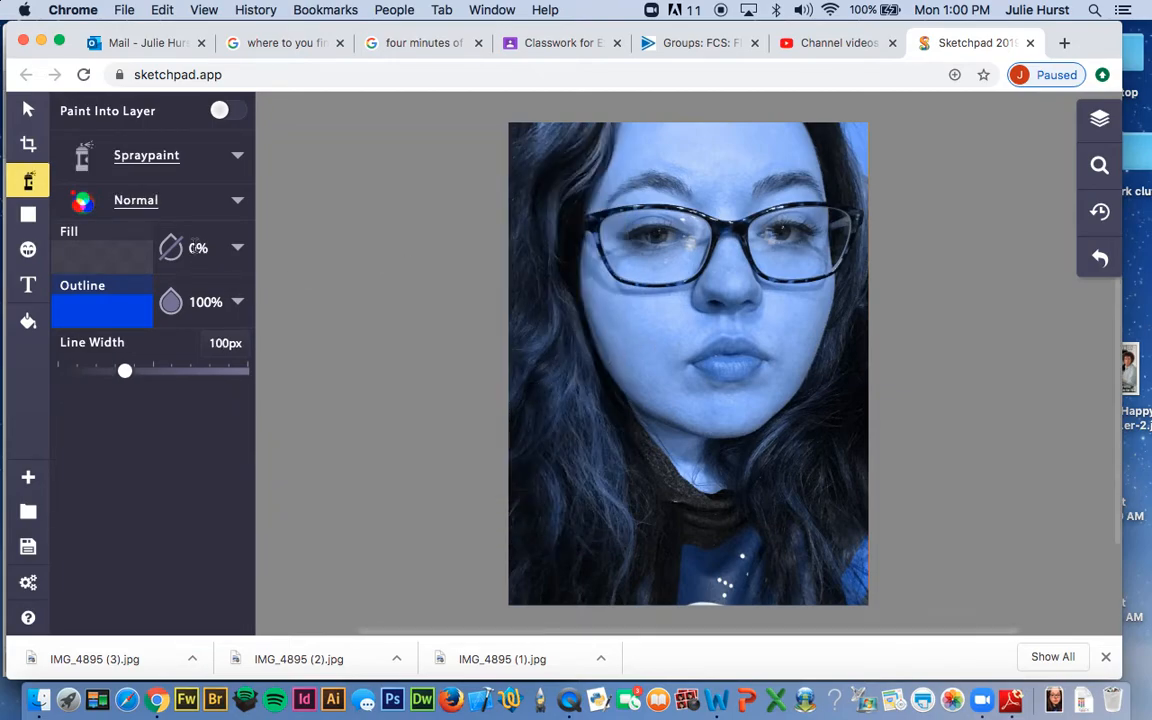
pyautogui.click(142, 198)
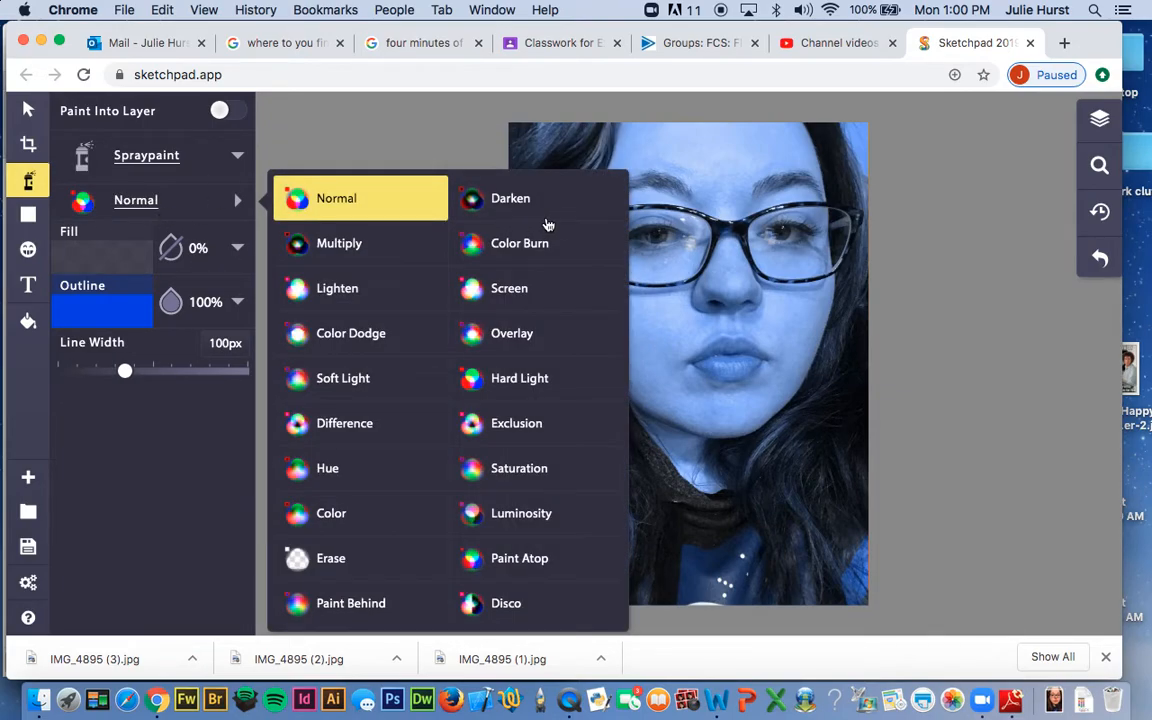
pyautogui.click(527, 346)
pyautogui.moveTo(689, 368)
pyautogui.mouseDown()
pyautogui.moveTo(740, 231)
pyautogui.moveTo(641, 300)
pyautogui.moveTo(600, 300)
pyautogui.moveTo(676, 148)
pyautogui.moveTo(653, 111)
pyautogui.moveTo(602, 267)
pyautogui.moveTo(645, 397)
pyautogui.moveTo(689, 417)
pyautogui.moveTo(661, 360)
pyautogui.moveTo(748, 399)
pyautogui.moveTo(721, 370)
pyautogui.moveTo(774, 198)
pyautogui.moveTo(735, 177)
pyautogui.moveTo(704, 131)
pyautogui.moveTo(792, 180)
pyautogui.moveTo(797, 198)
pyautogui.moveTo(797, 149)
pyautogui.moveTo(801, 168)
pyautogui.moveTo(805, 239)
pyautogui.moveTo(760, 401)
pyautogui.moveTo(818, 265)
pyautogui.moveTo(787, 391)
pyautogui.moveTo(738, 432)
pyautogui.moveTo(659, 426)
pyautogui.moveTo(697, 478)
pyautogui.moveTo(732, 494)
pyautogui.moveTo(671, 473)
pyautogui.moveTo(633, 419)
pyautogui.moveTo(658, 470)
pyautogui.moveTo(656, 554)
pyautogui.moveTo(689, 530)
pyautogui.moveTo(738, 458)
pyautogui.moveTo(743, 473)
pyautogui.moveTo(786, 425)
pyautogui.moveTo(841, 173)
pyautogui.moveTo(817, 133)
pyautogui.moveTo(837, 116)
pyautogui.moveTo(772, 235)
pyautogui.moveTo(716, 465)
pyautogui.mouseUp()
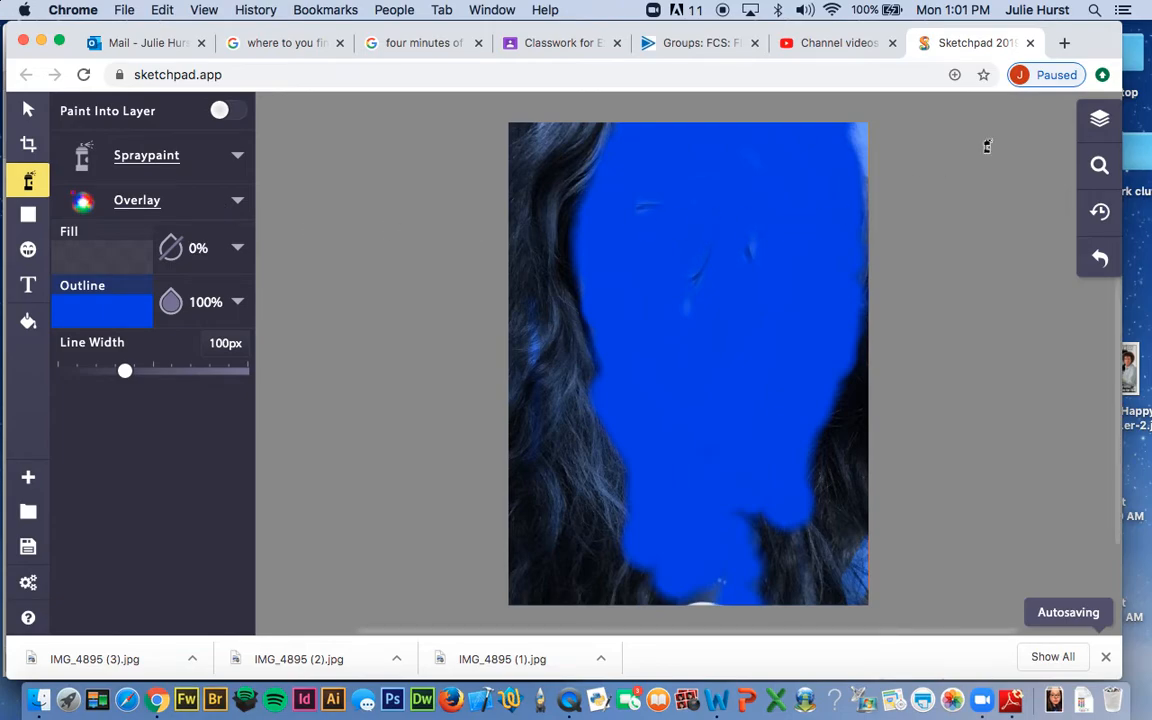
# Select the Spraypaint layer over the portrait and change its blend mode to Multiply.
pyautogui.click(1099, 121)
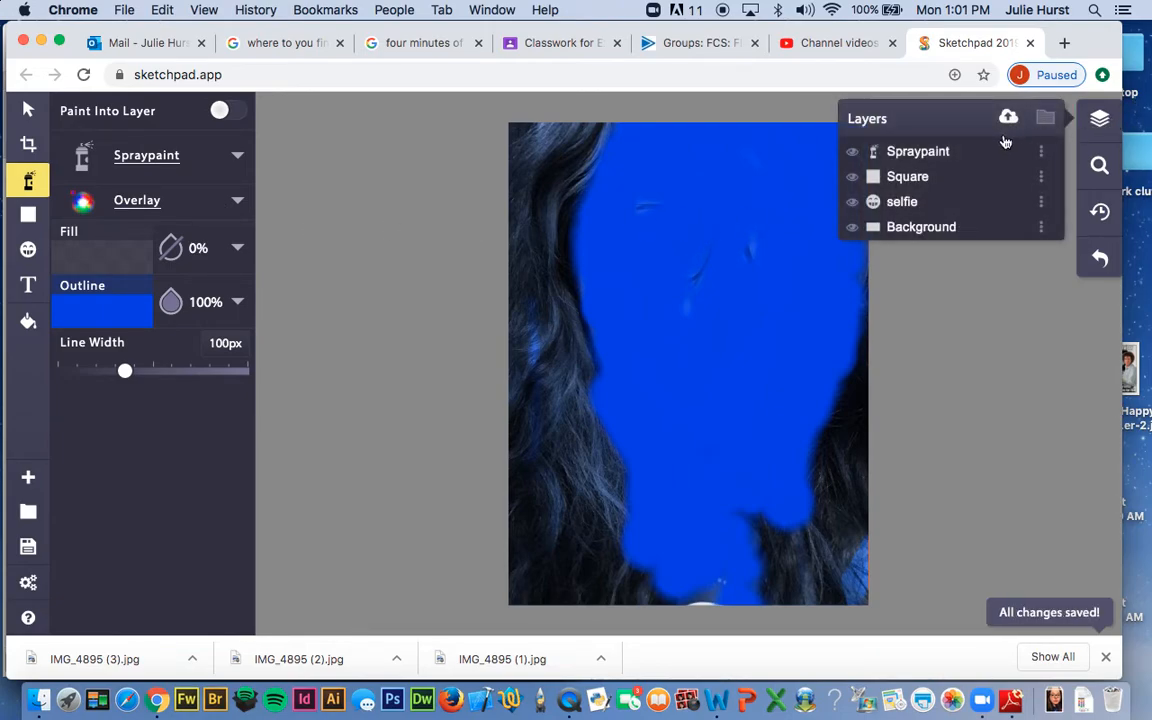
pyautogui.click(975, 151)
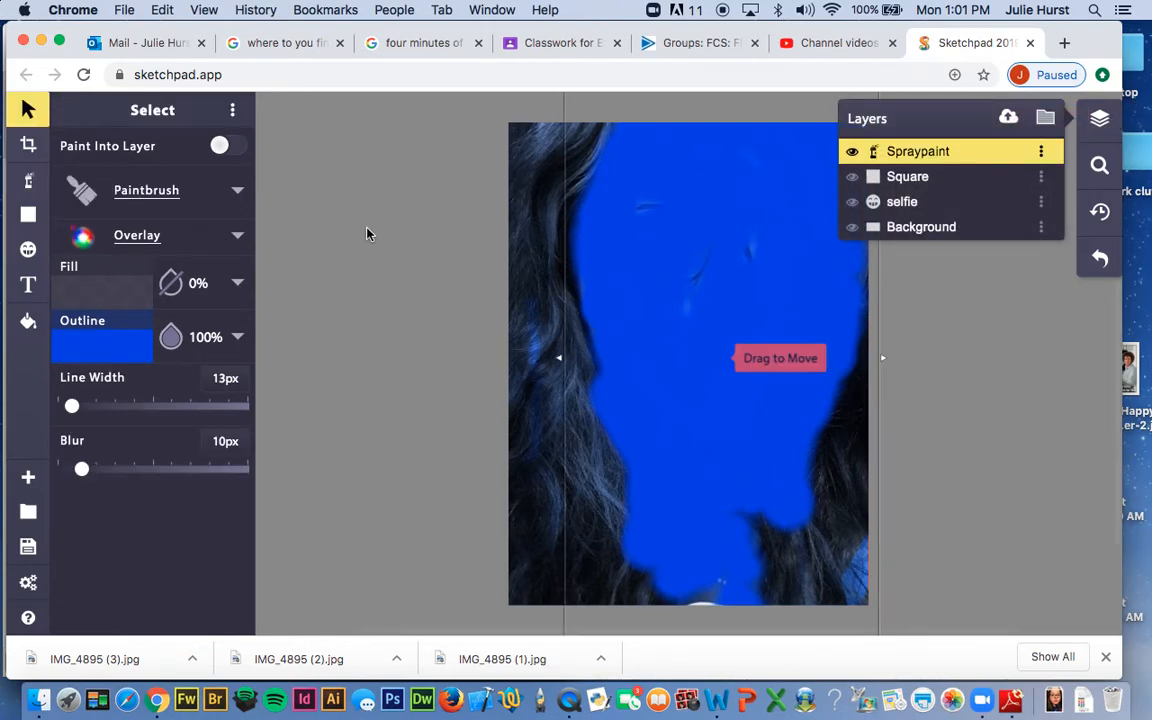
pyautogui.click(155, 238)
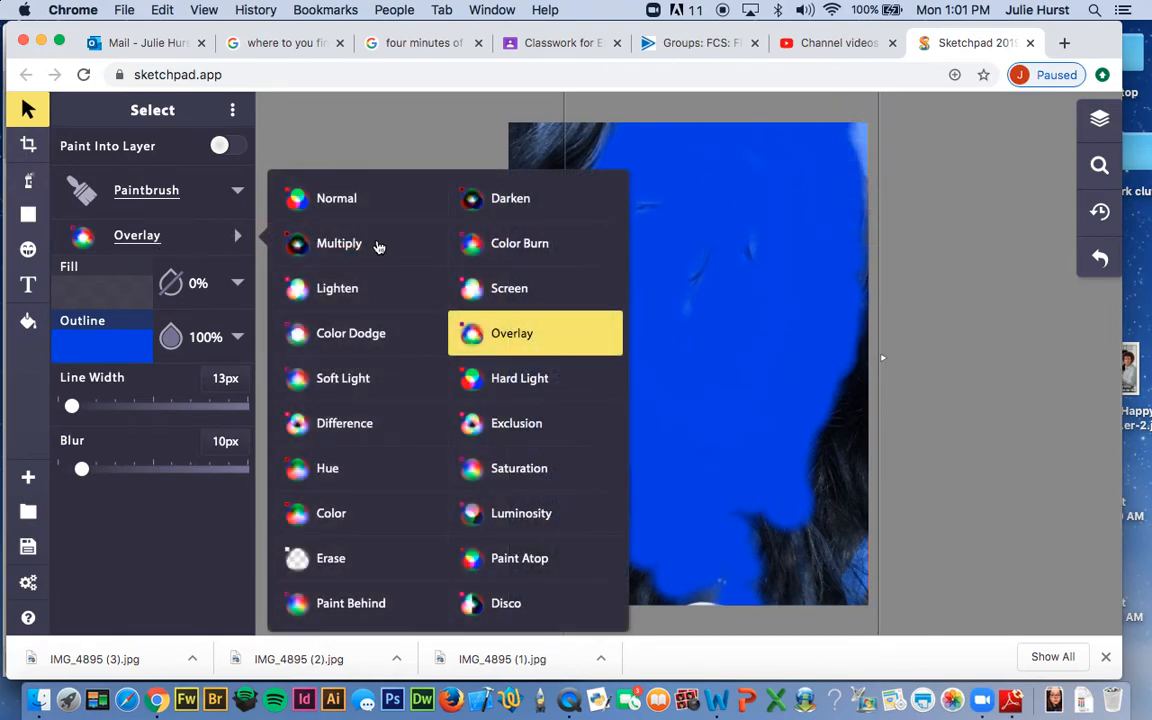
pyautogui.click(377, 246)
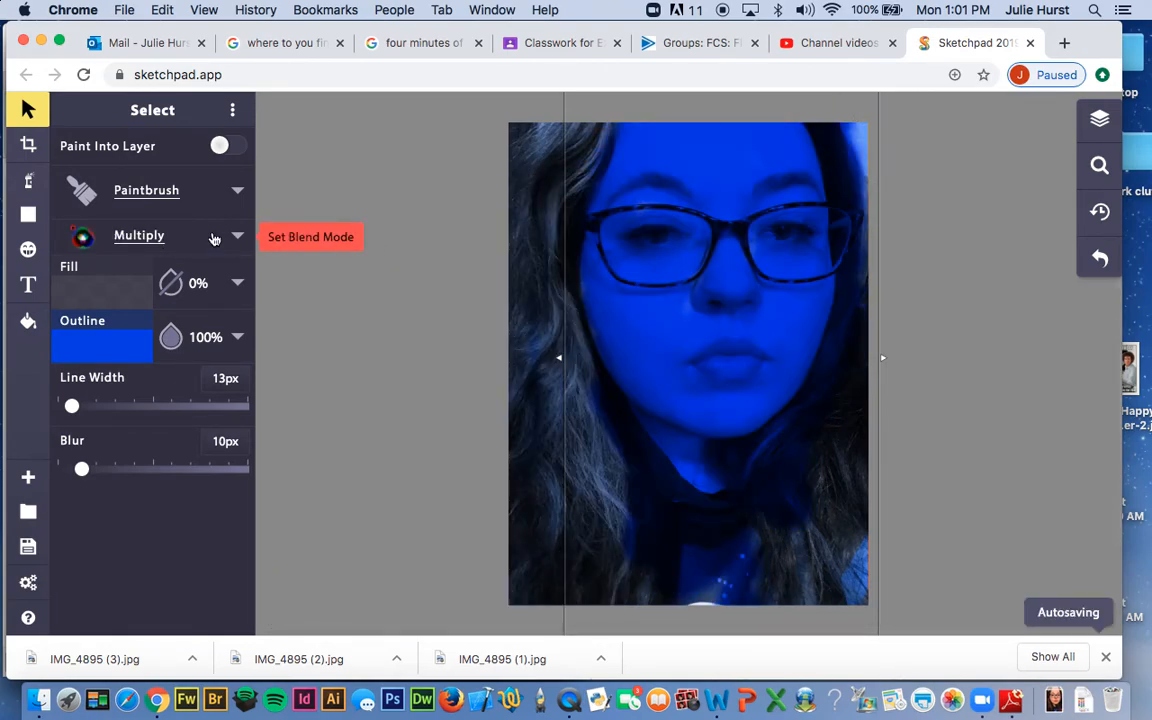
# Try the Screen, Difference and Hue blend modes one after another on the Spraypaint layer.
pyautogui.click(195, 243)
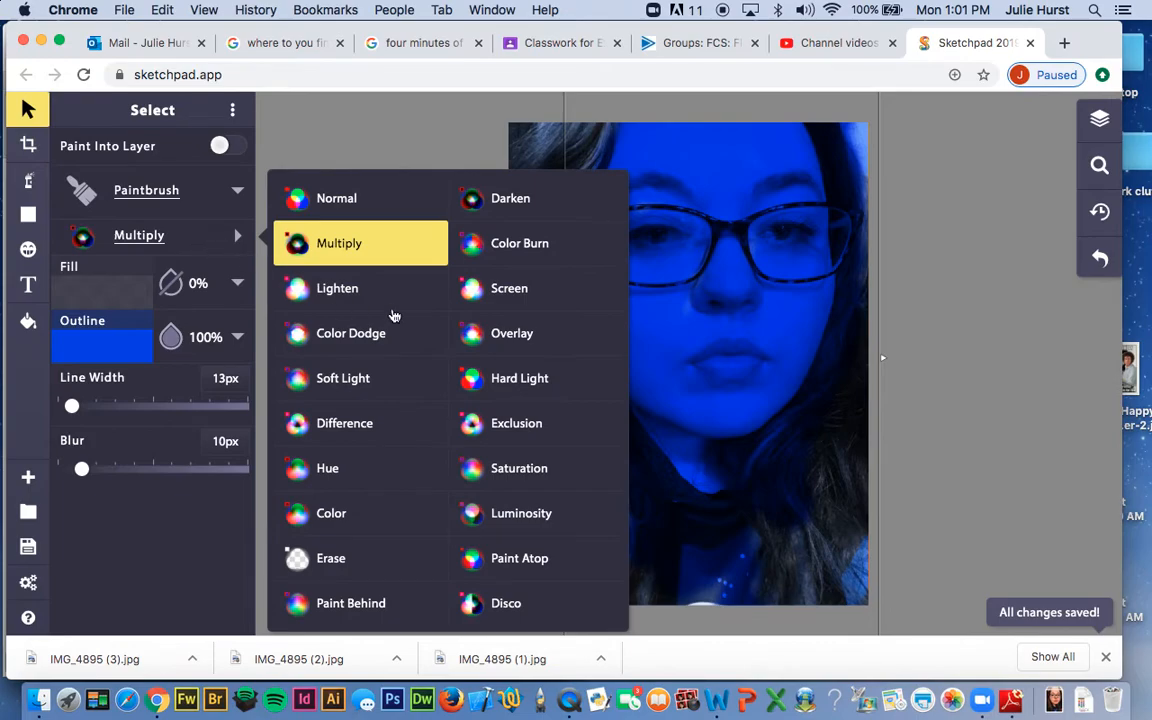
pyautogui.click(512, 288)
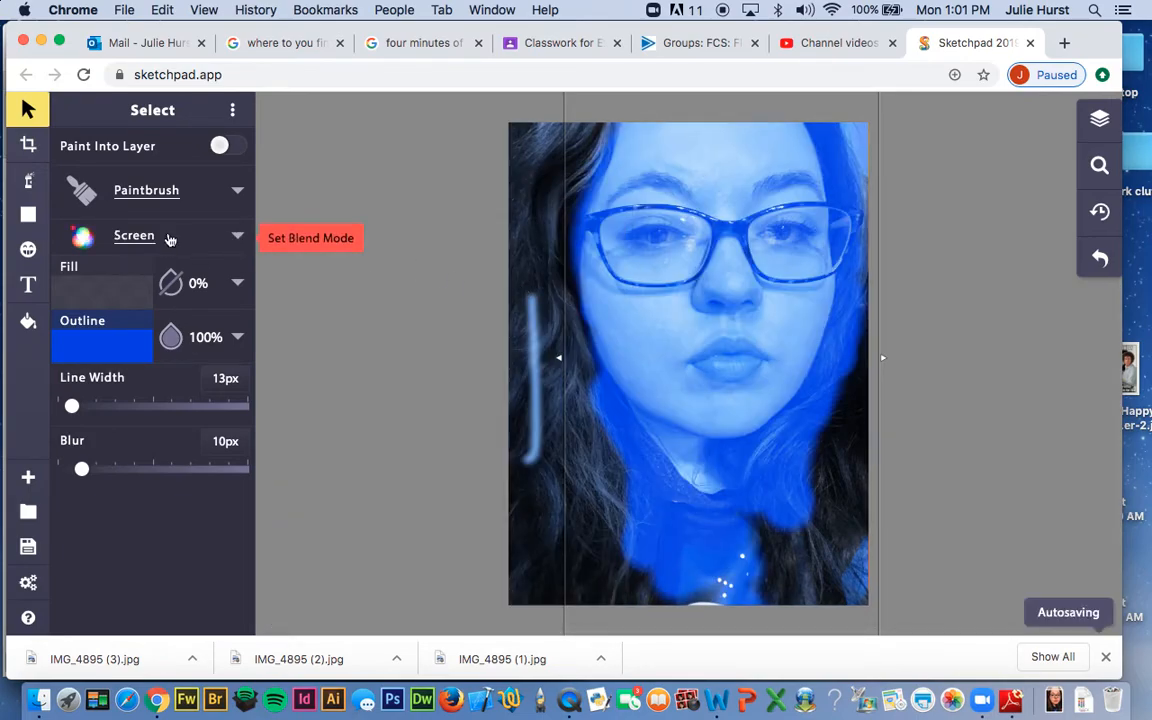
pyautogui.click(240, 235)
pyautogui.click(386, 443)
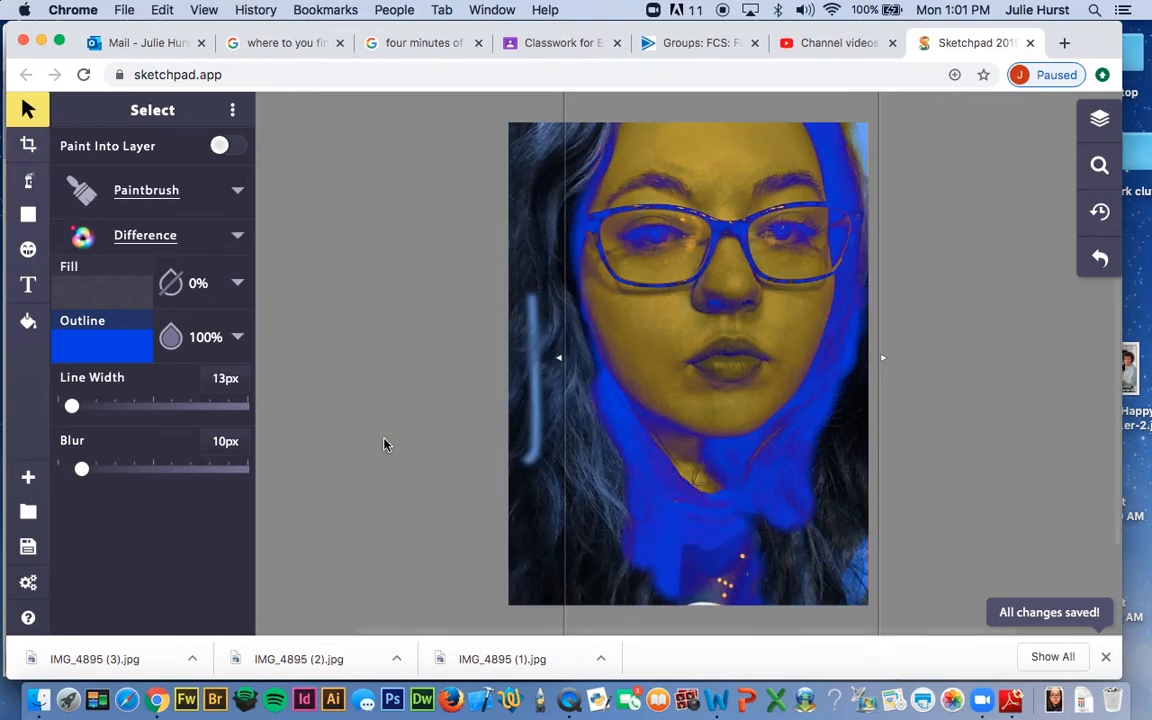
pyautogui.click(163, 236)
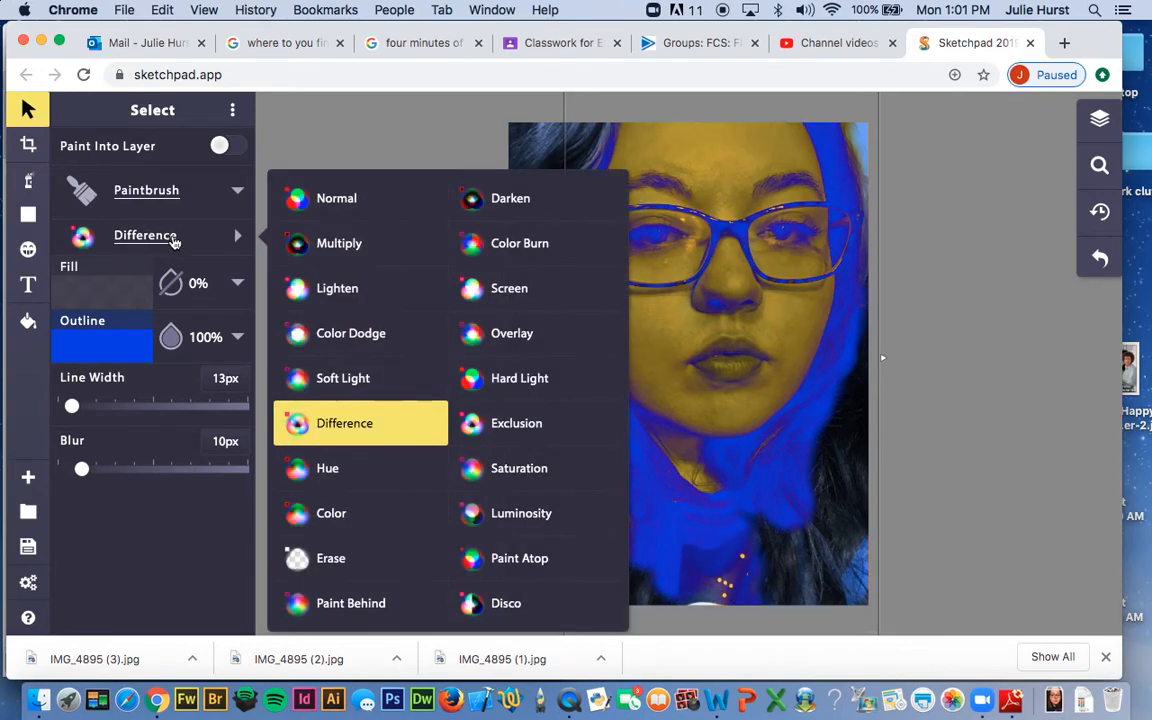
pyautogui.click(330, 468)
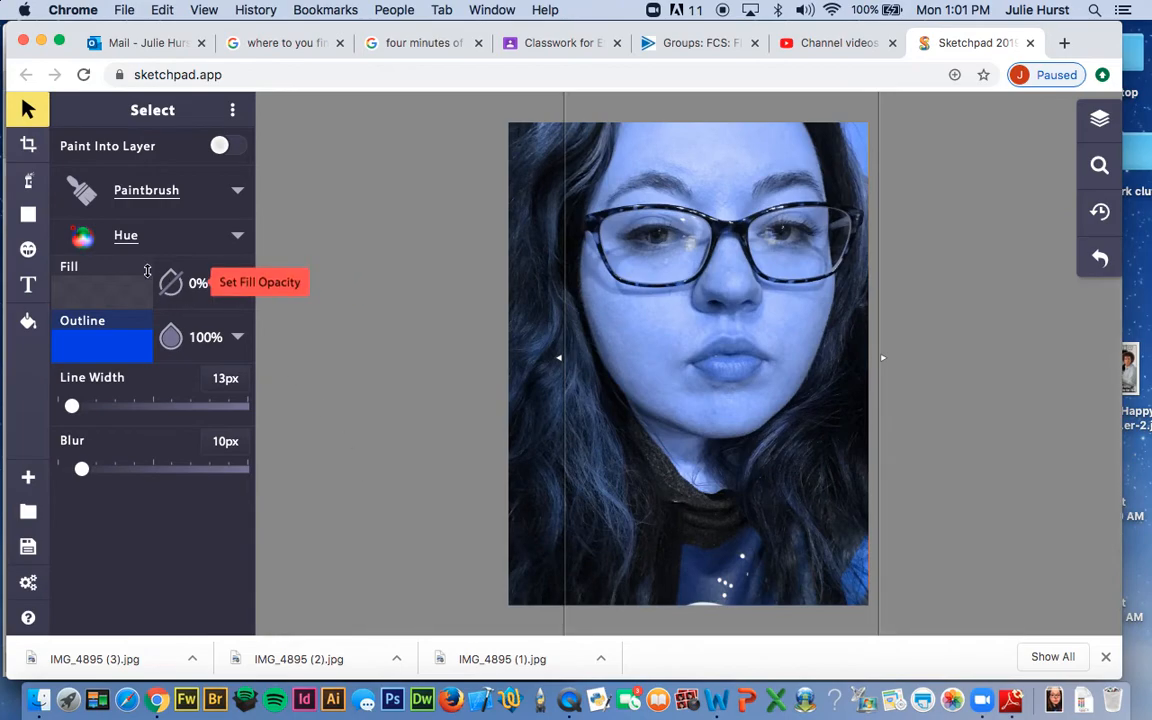
# Try the Color, Luminosity and Paint Atop blend modes in turn on the Spraypaint layer.
pyautogui.click(142, 238)
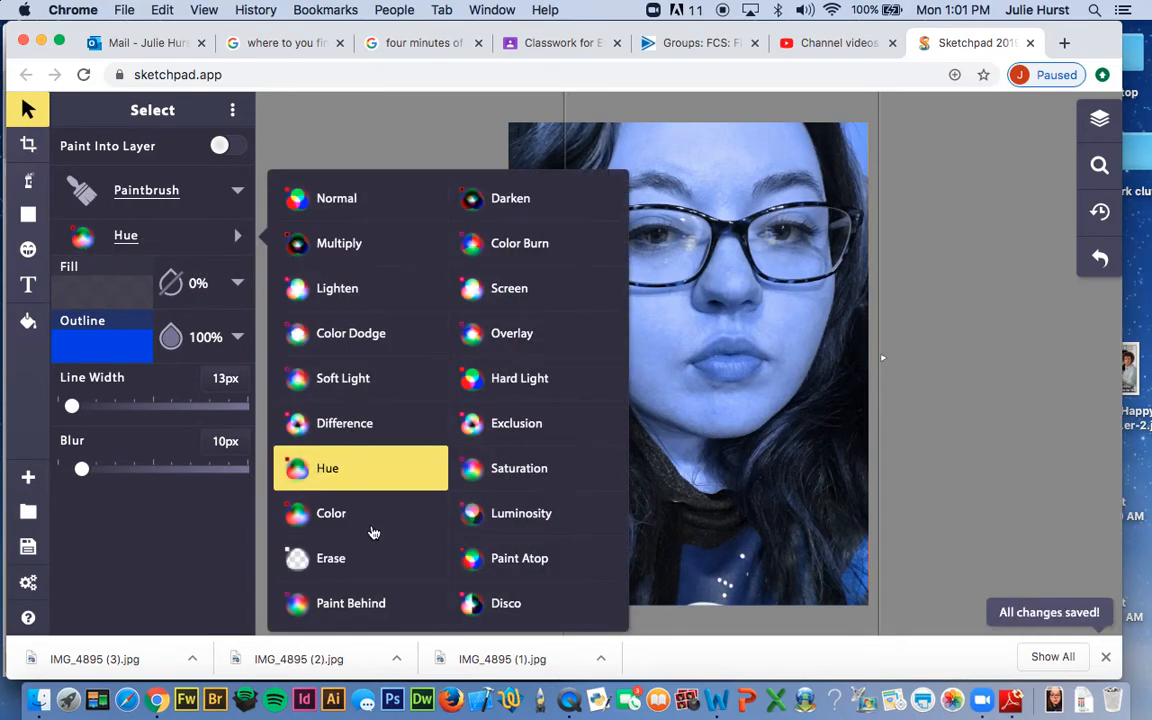
pyautogui.click(372, 532)
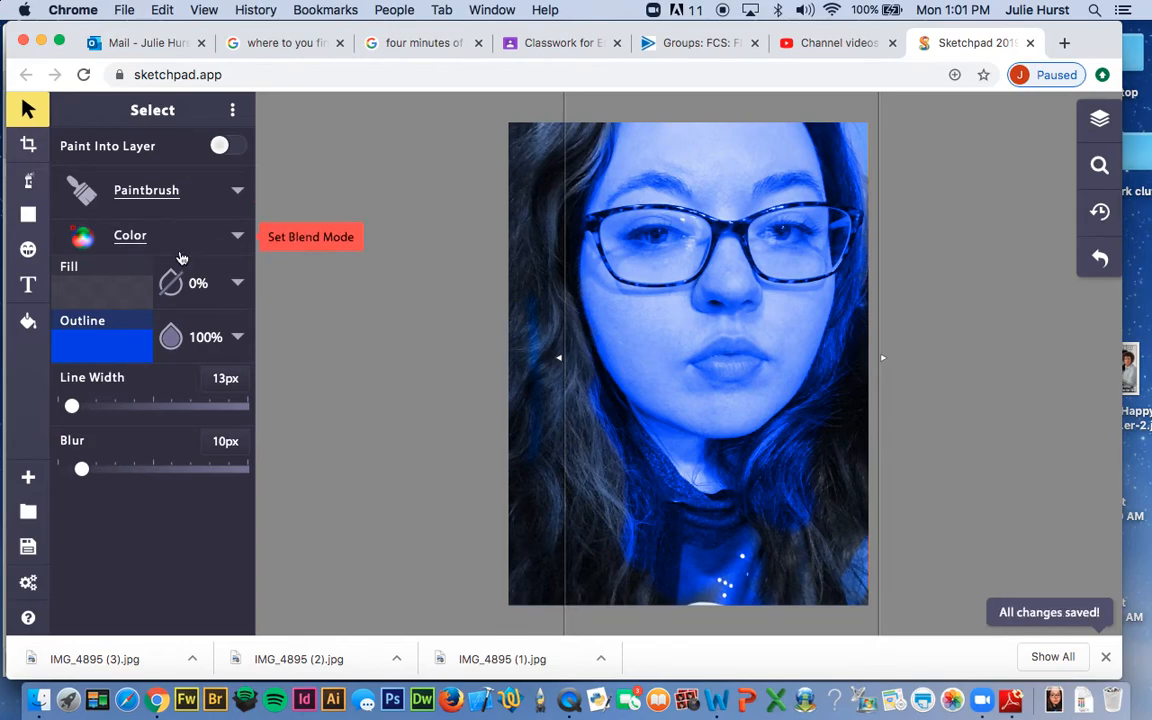
pyautogui.click(181, 257)
pyautogui.click(525, 513)
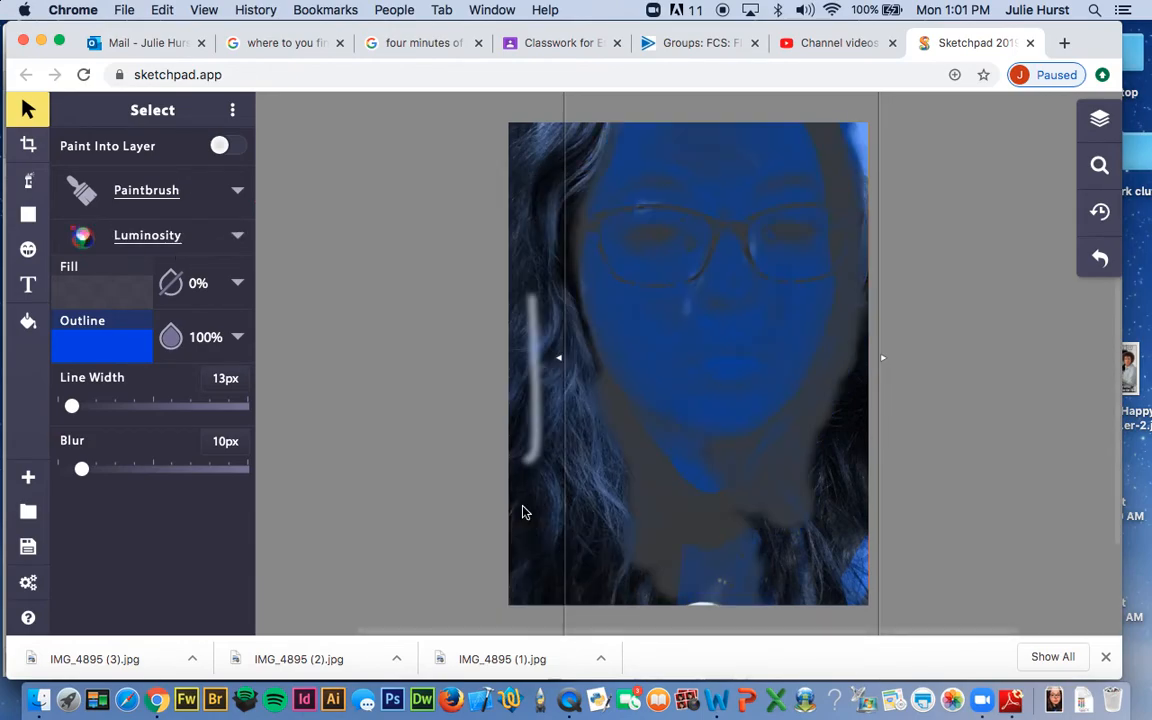
pyautogui.click(184, 242)
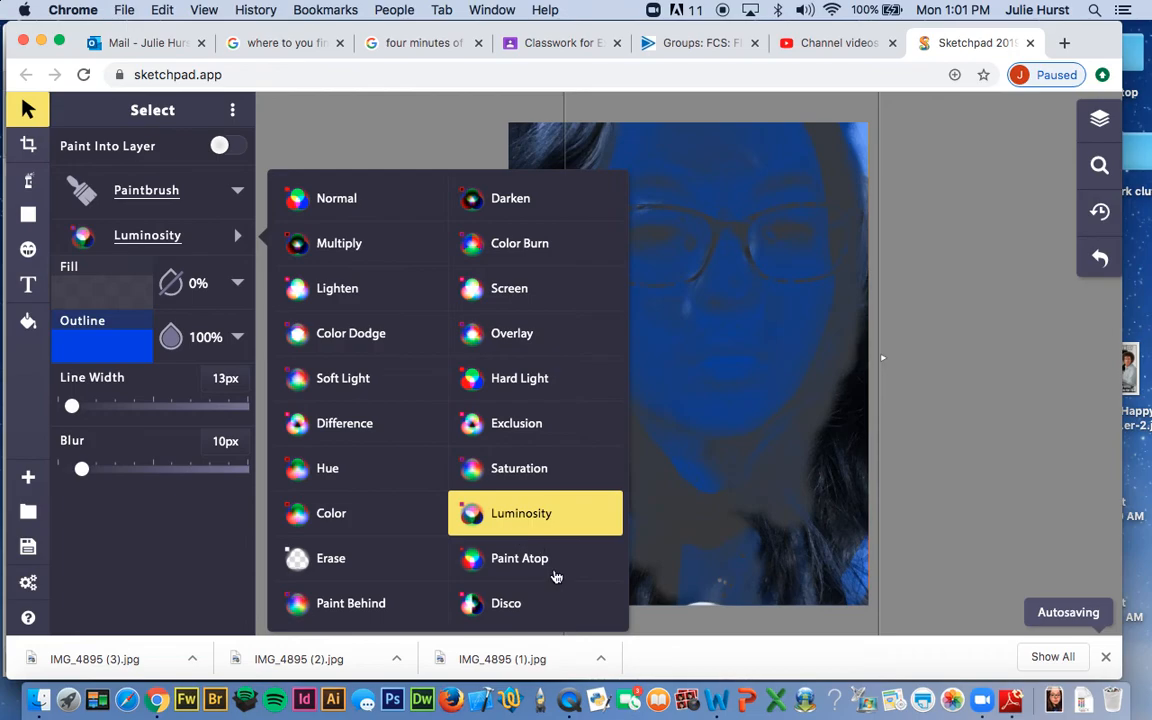
pyautogui.click(553, 576)
# Try the Hard Light blend mode on the Spraypaint layer, followed by Normal.
pyautogui.click(182, 238)
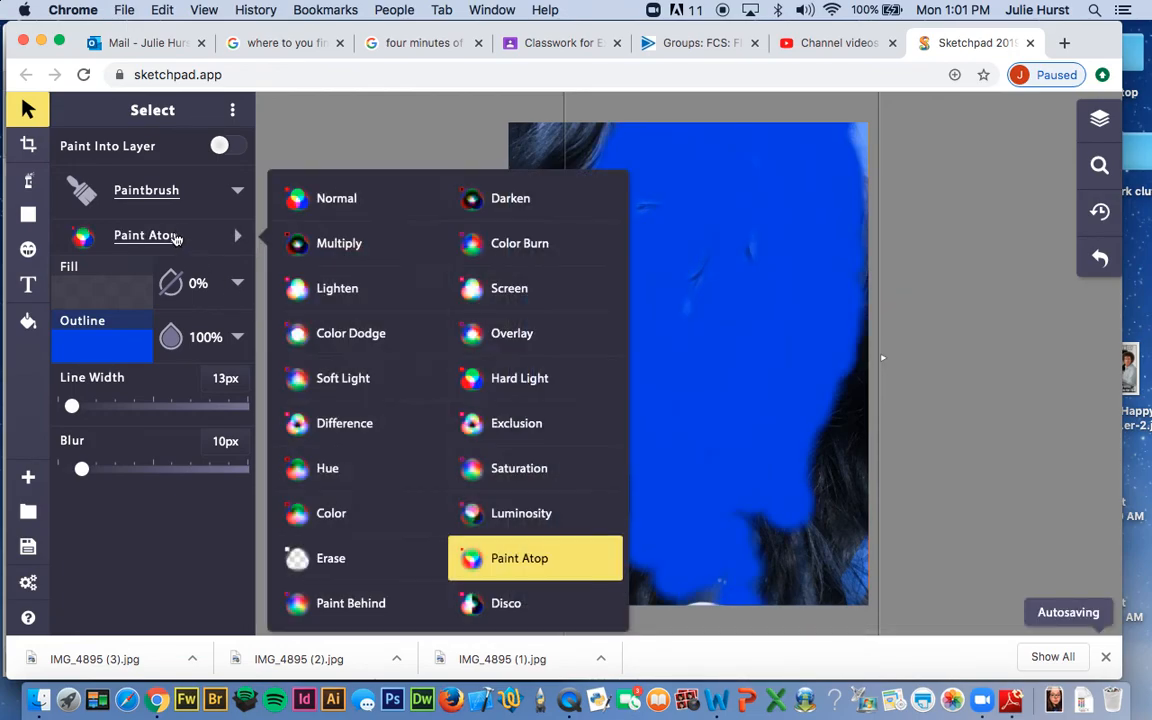
pyautogui.click(530, 379)
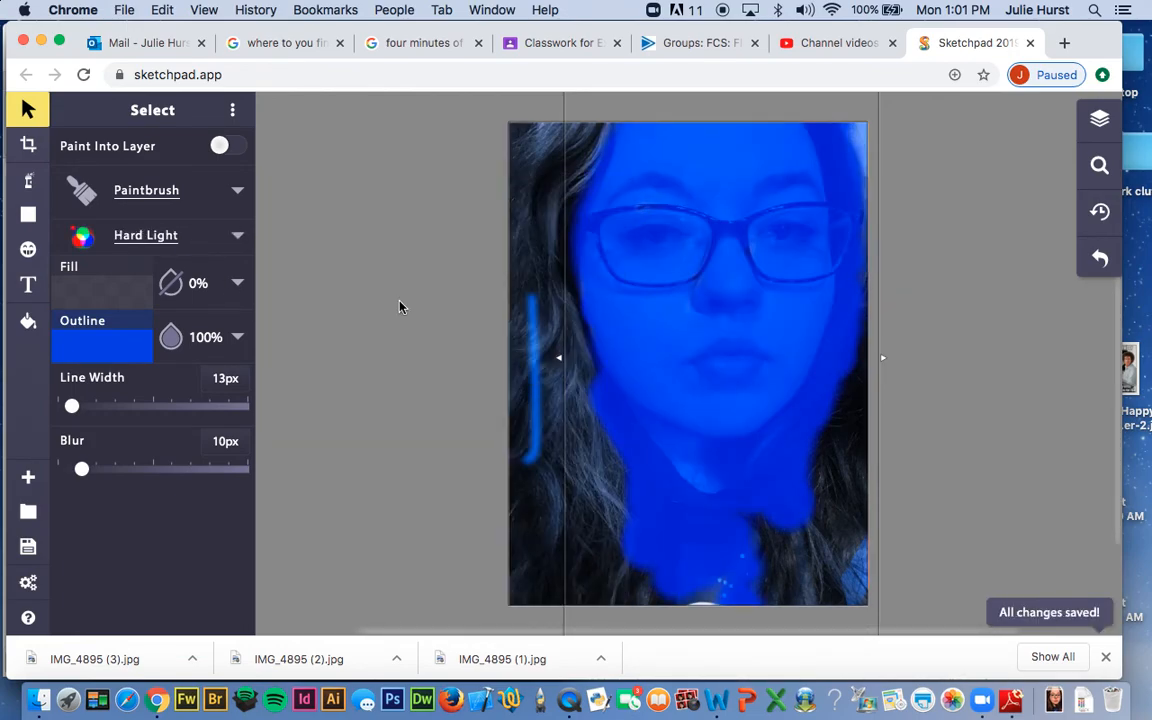
pyautogui.click(191, 226)
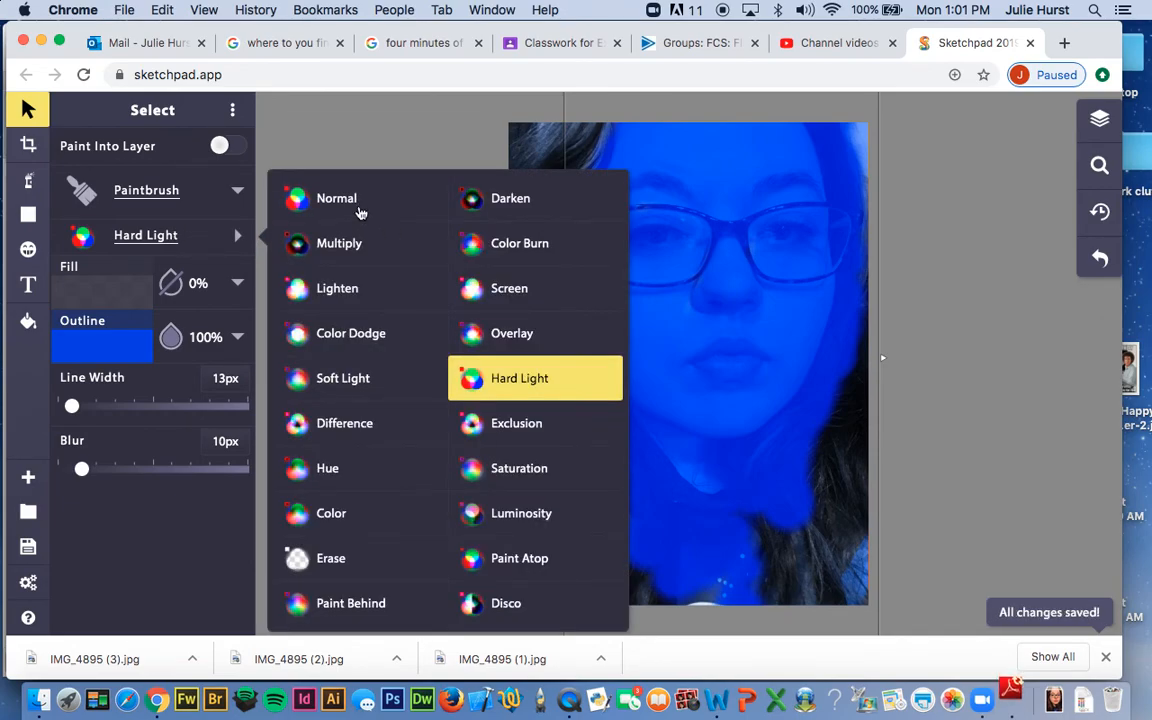
pyautogui.click(360, 211)
# Set the blend mode of the Spraypaint layer to Darken.
pyautogui.click(158, 234)
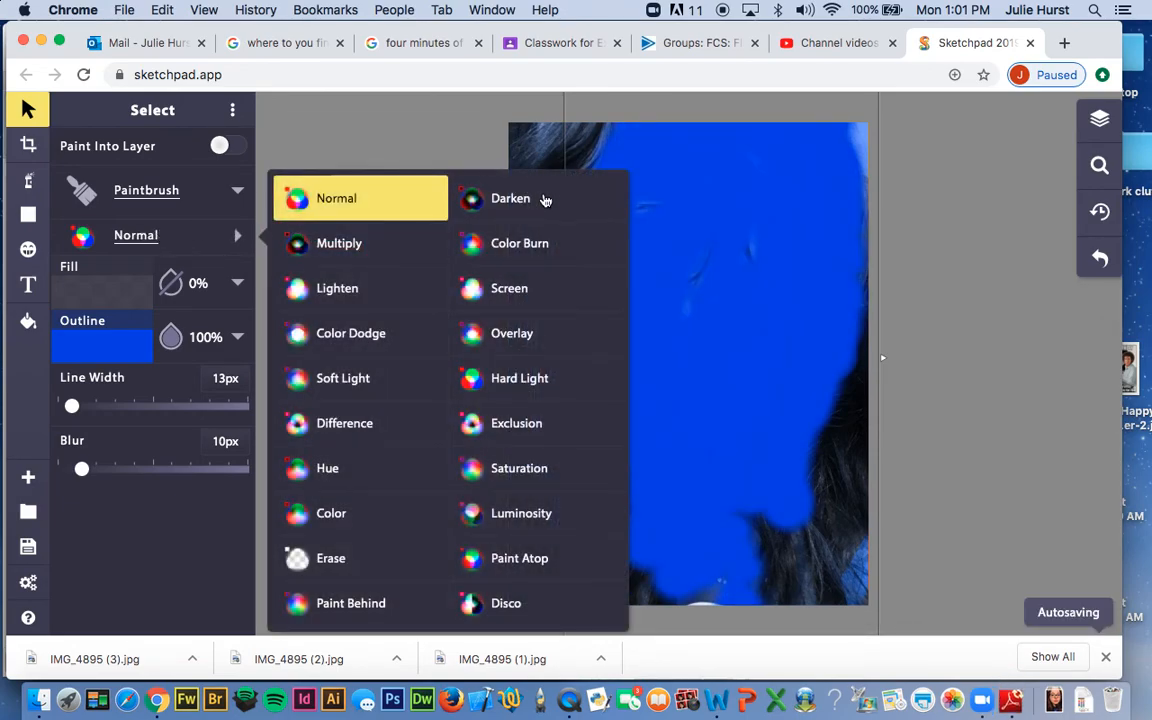
pyautogui.click(540, 199)
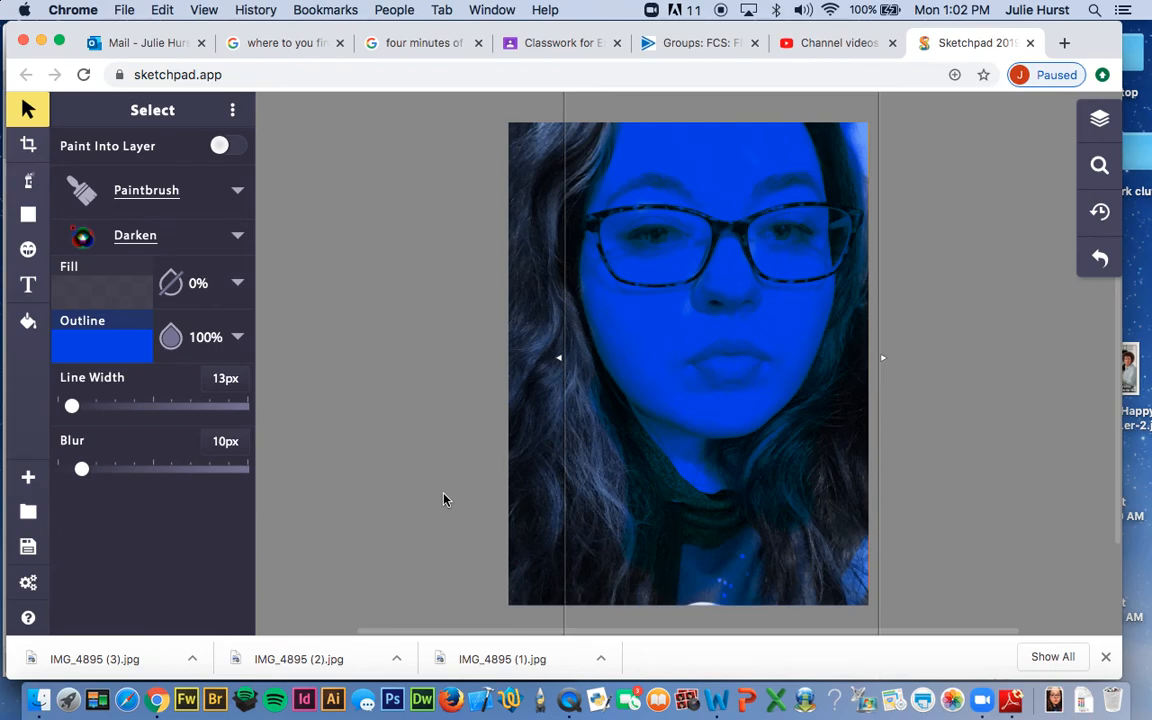
pyautogui.click(568, 703)
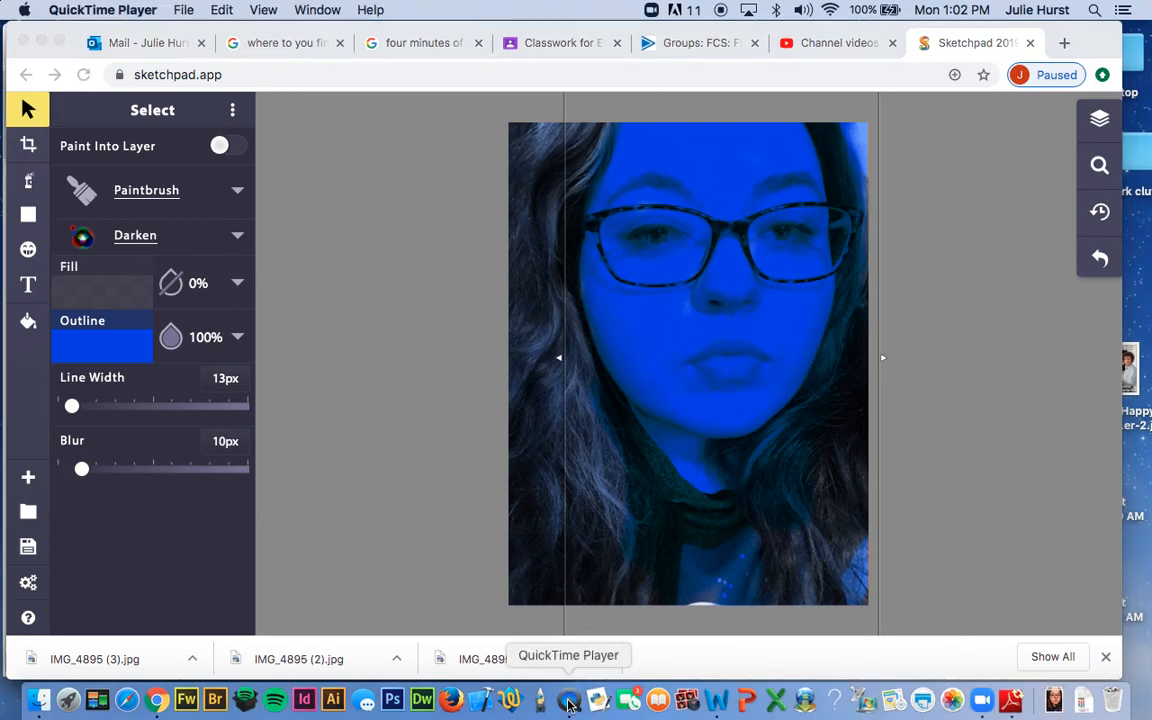